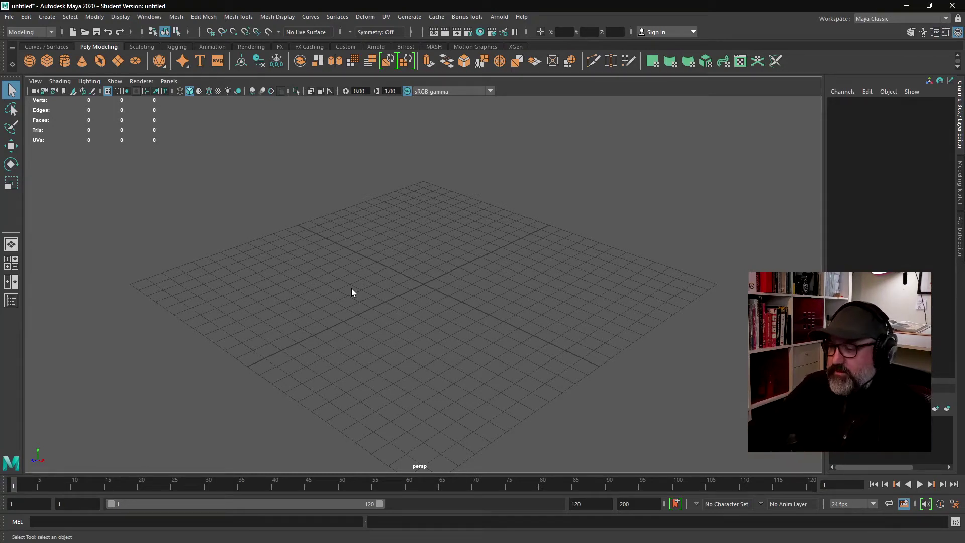
left_click_drag(341, 286, 382, 302, "alt")
left_click(427, 240)
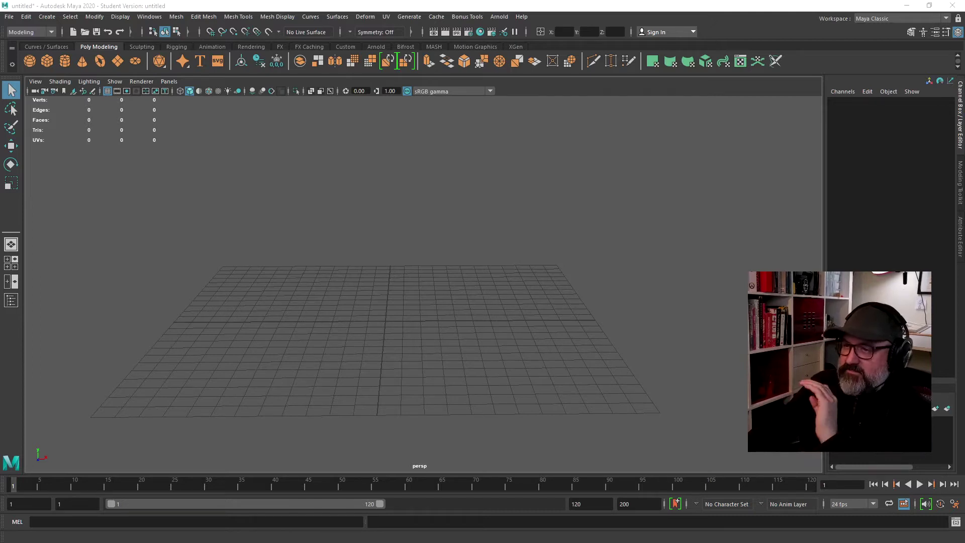
- Switch to Illustrator, select the red bottle profile path to examine it, show the rulers, and return to Maya
key("alt+Tab")
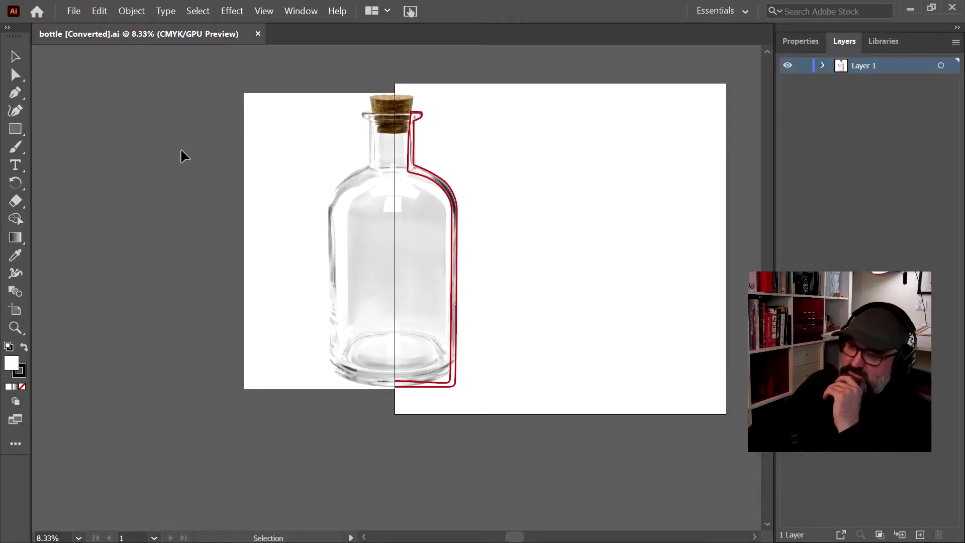
left_click(457, 237)
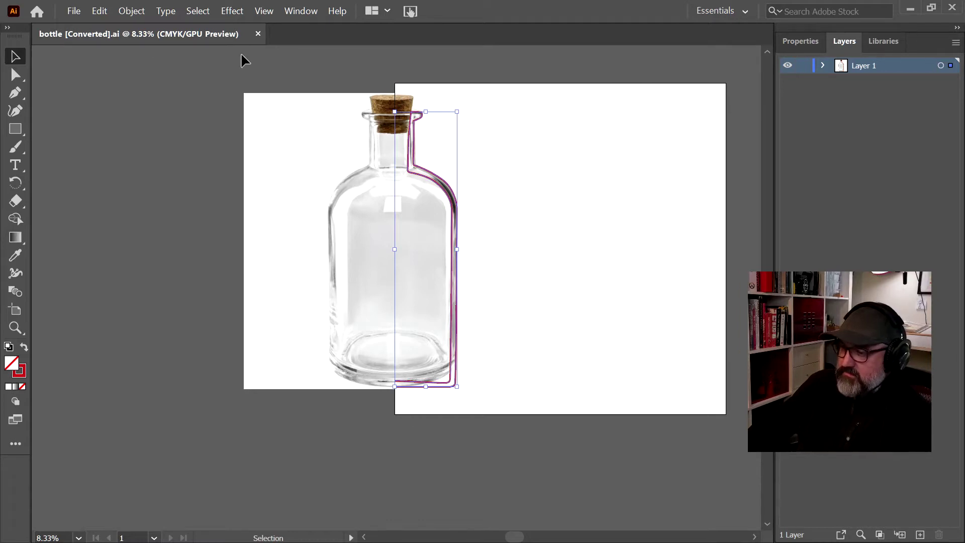
key("ctrl+r")
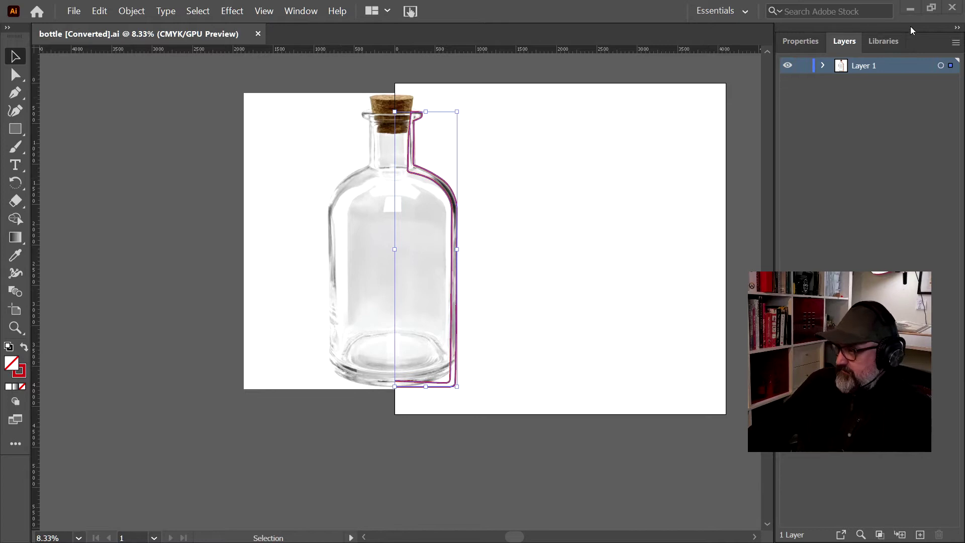
left_click(910, 9)
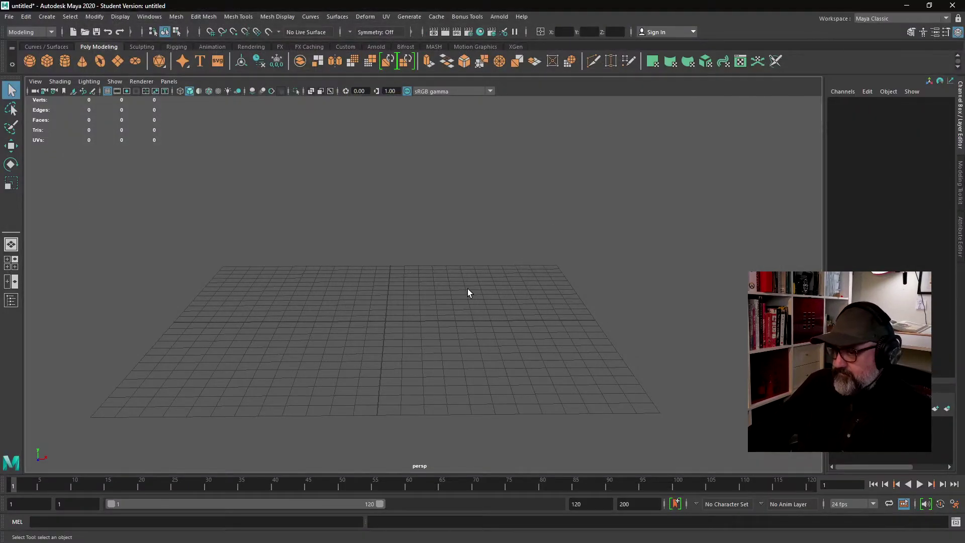
left_click_drag(391, 280, 360, 308, "alt")
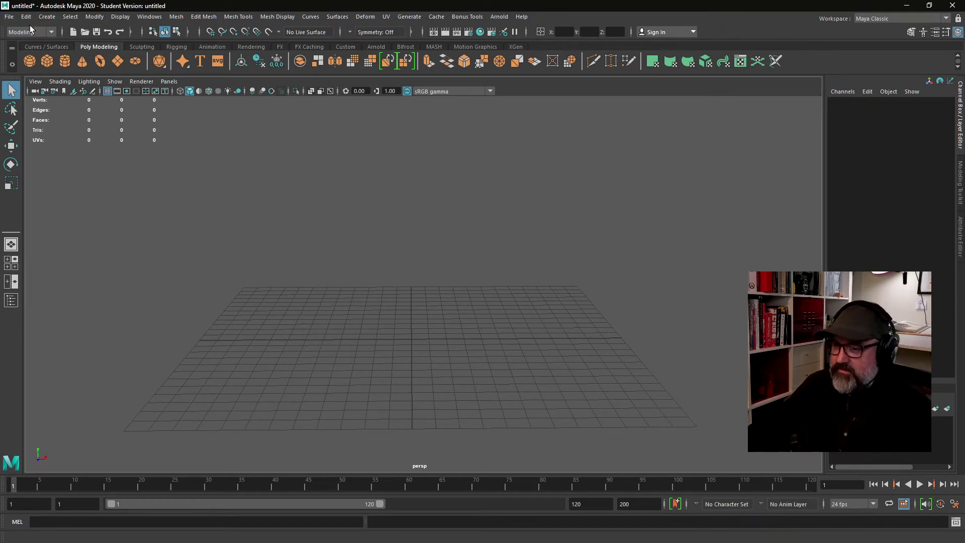
mouse_move(332, 285)
left_mouse_down("alt")
mouse_move(302, 252)
mouse_move(332, 270)
mouse_move(327, 286)
left_mouse_up("alt")
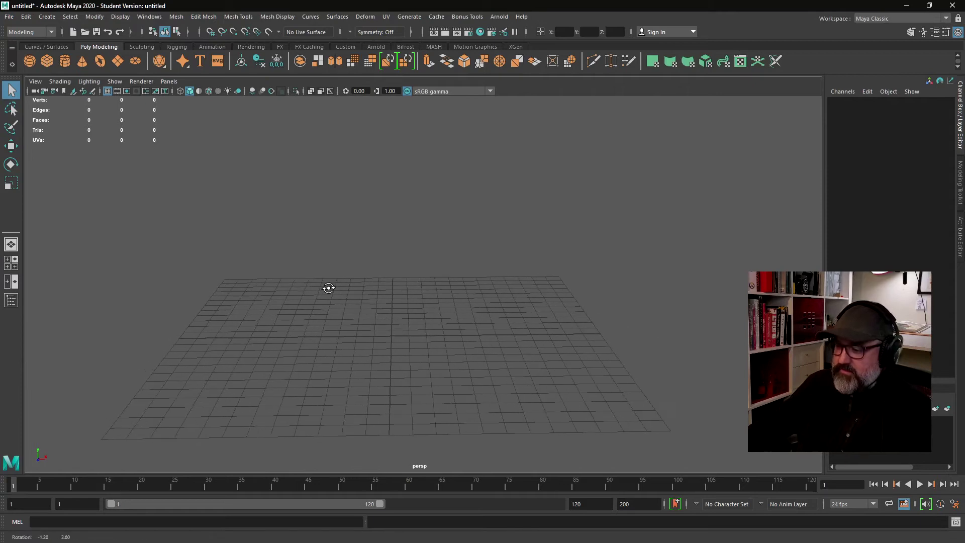
middle_click_drag(327, 286, 462, 318, "alt")
left_click_drag(436, 319, 441, 316, "alt")
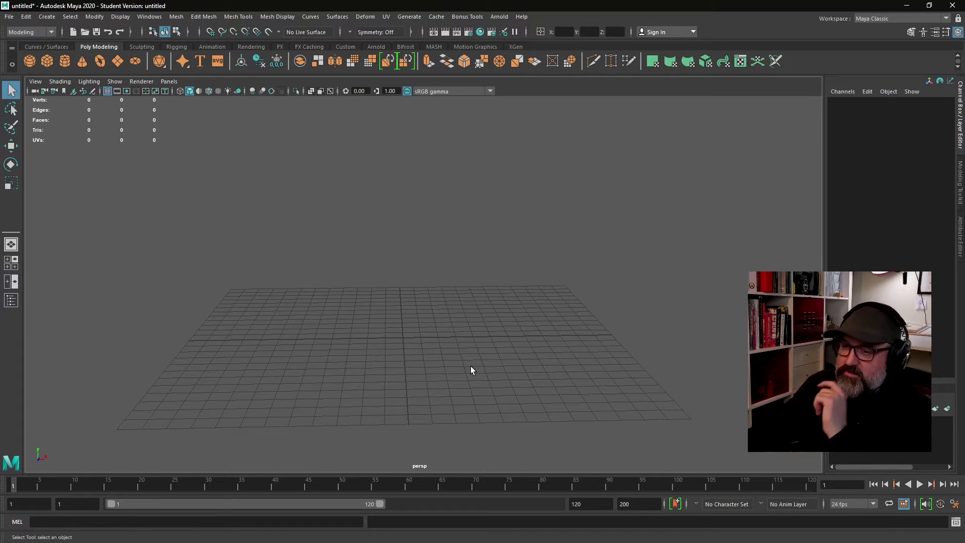
- Import bottle.ai from the DDD20022_W5_assets folder inside the project's assets folder
left_click(8, 17)
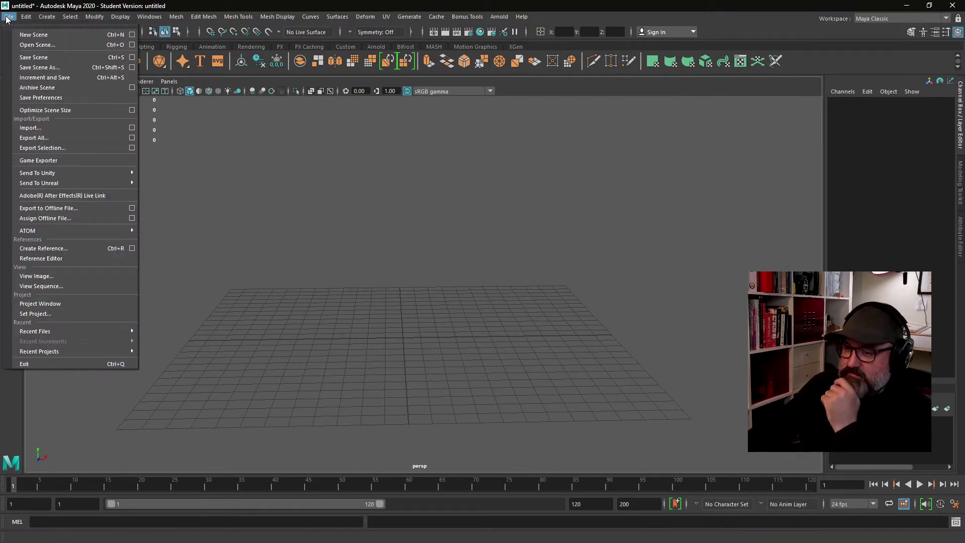
left_click(55, 130)
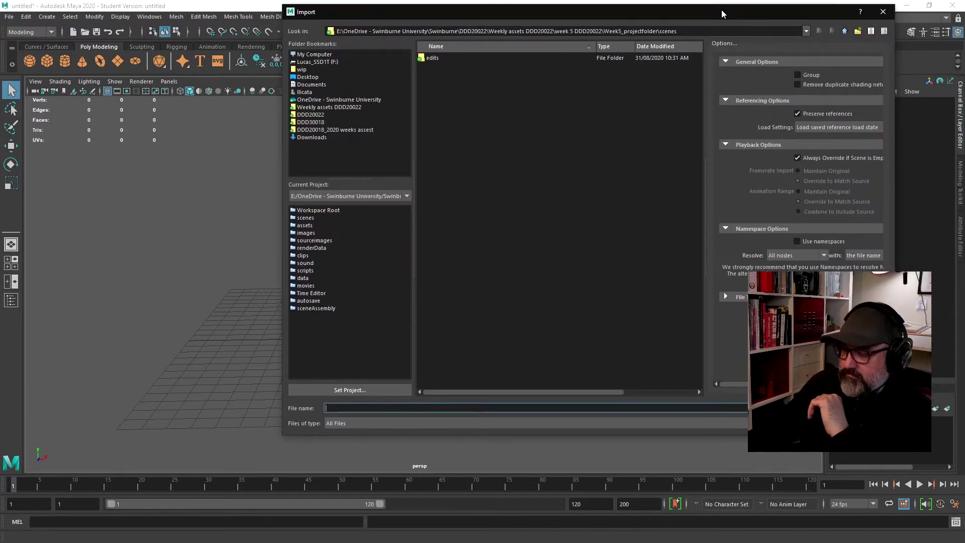
left_click_drag(722, 10, 509, 81)
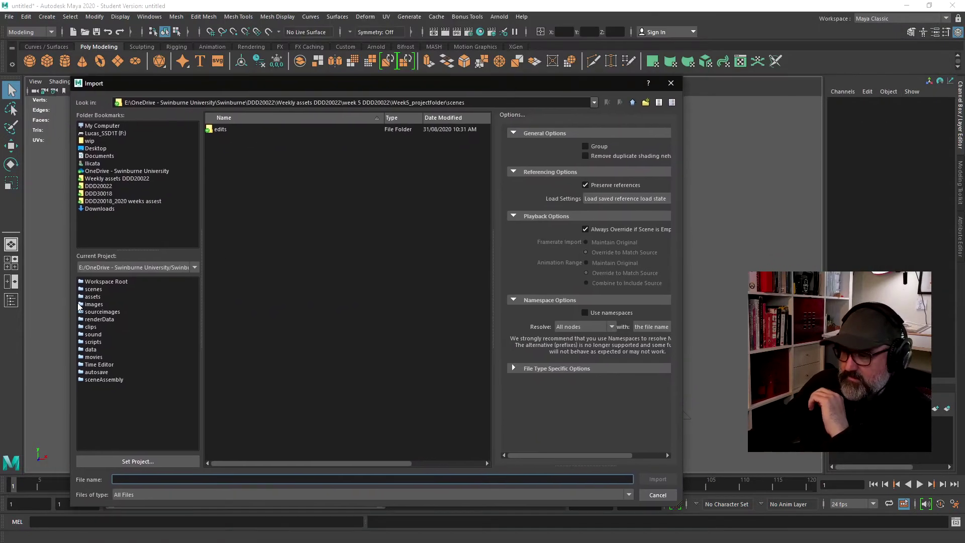
left_click(93, 297)
double_click(244, 131)
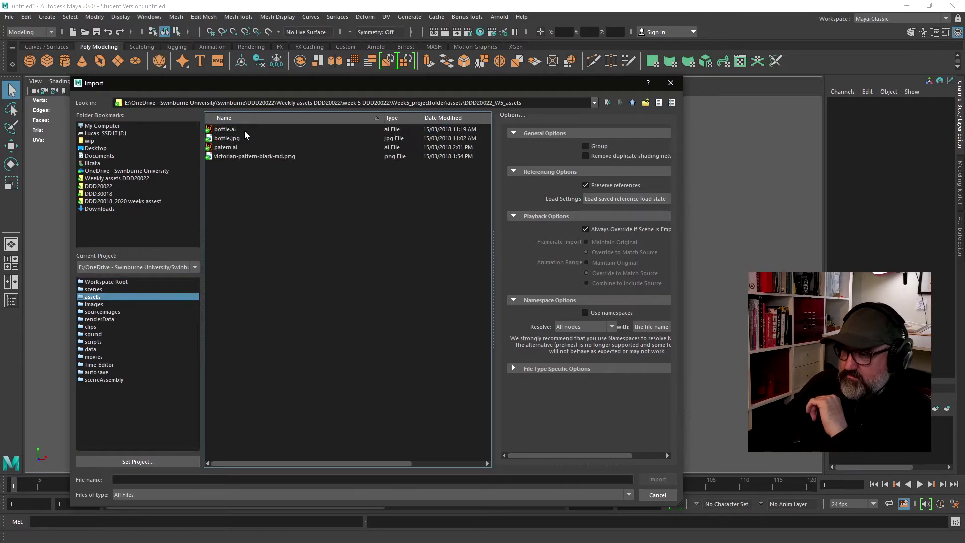
left_click(259, 130)
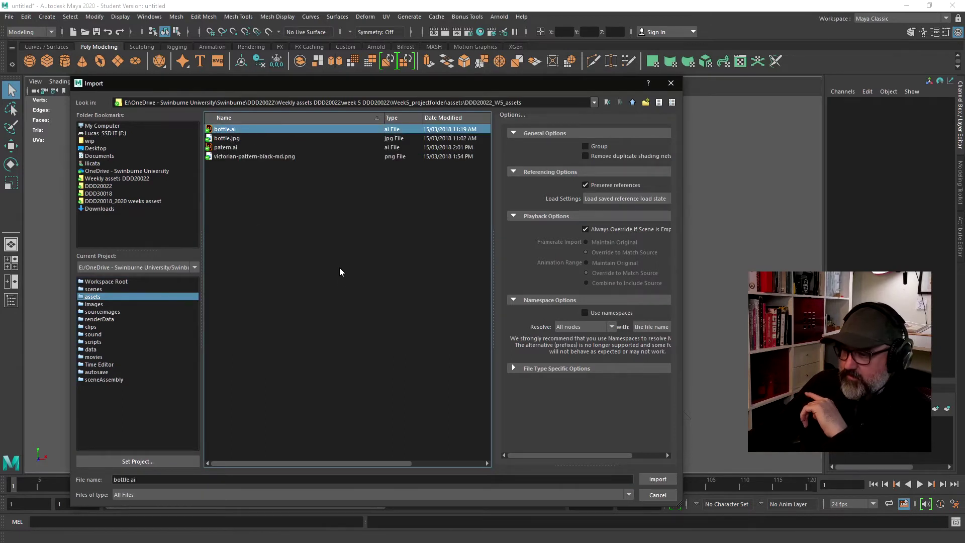
left_click(660, 480)
- Examine the imported bottle profile curve's shape and its position relative to the grid from several angles
left_click_drag(397, 189, 393, 218, "alt")
scroll(392, 214, "up", 3)
left_click_drag(411, 131, 524, 246)
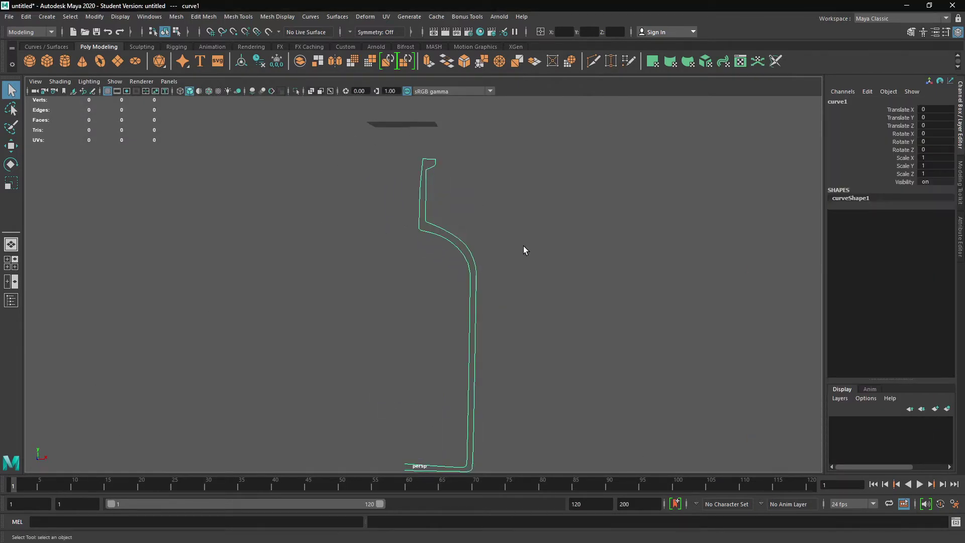
middle_click_drag(512, 247, 461, 207, "alt")
left_click_drag(460, 207, 394, 228, "alt")
middle_click_drag(385, 190, 378, 310, "alt")
left_click_drag(355, 198, 402, 220, "alt")
scroll(383, 255, "down", 3)
left_click(460, 287)
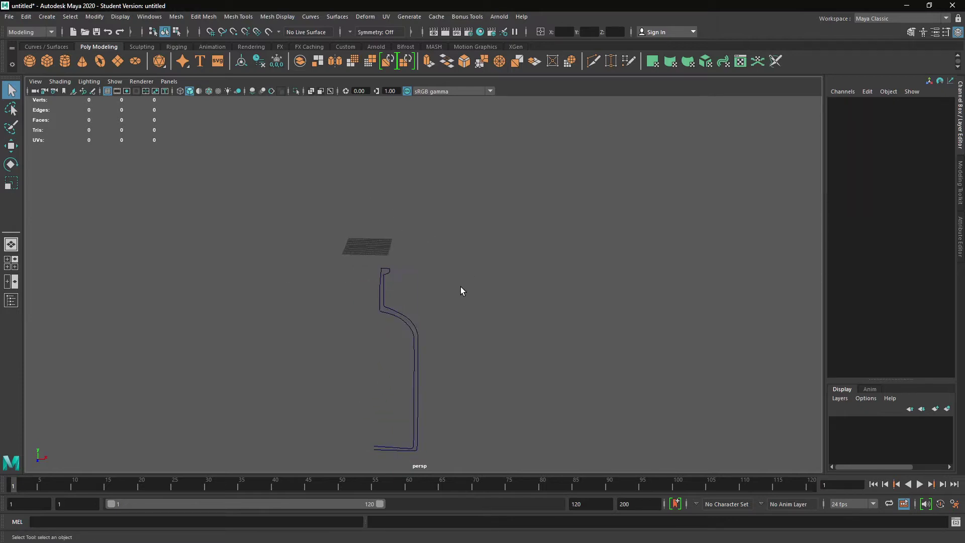
left_click_drag(460, 286, 443, 250, "alt")
- Raise the bottle profile curve along the Y axis to a Translate Y of about 145.7, so it sits above the grid
left_click_drag(359, 263, 511, 456)
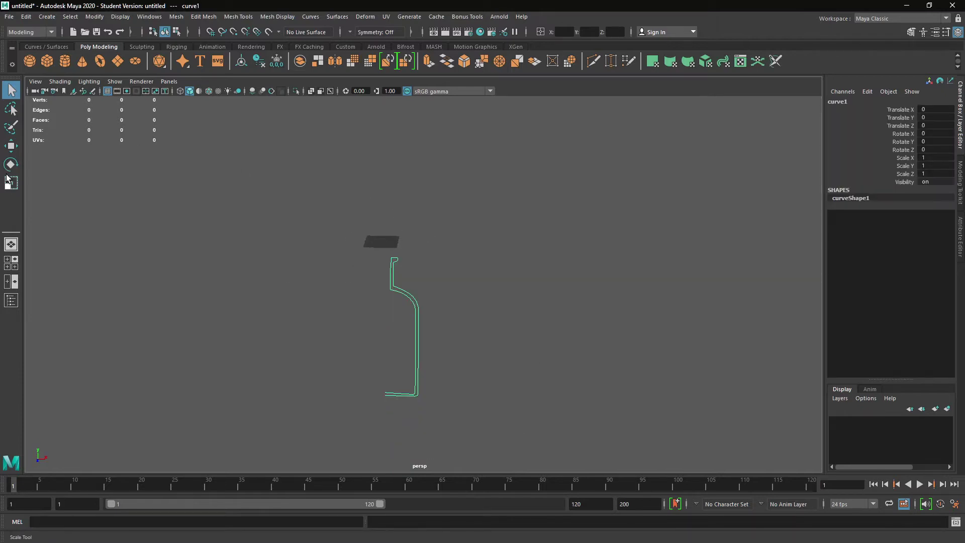
left_click(11, 145)
left_click_drag(378, 372, 334, 16, "alt")
scroll(379, 293, "up", 5)
middle_click_drag(362, 258, 381, 333, "alt")
scroll(381, 332, "down", 6)
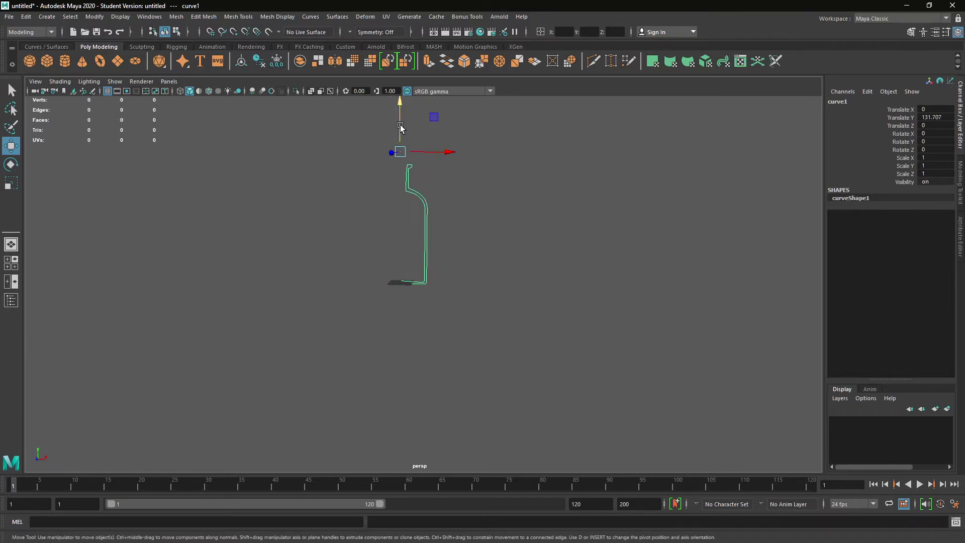
mouse_move(397, 120)
left_mouse_down()
mouse_move(397, 101)
mouse_move(396, 112)
left_mouse_up()
scroll(412, 308, "up", 9)
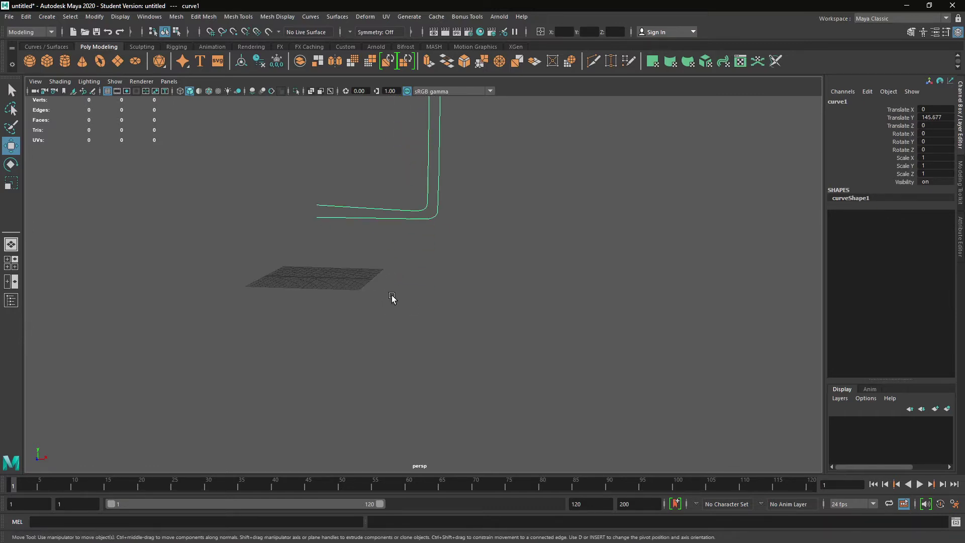
- Relocate the profile curve's pivot to the open end of the bottle's base
middle_click_drag(340, 281, 420, 375, "alt")
key("alt+Tab")
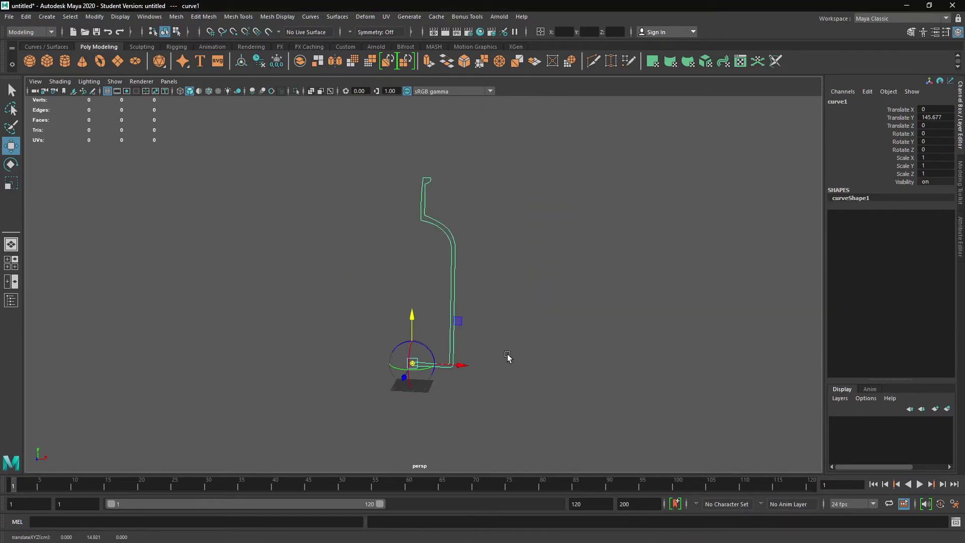
scroll(510, 357, "up", 5)
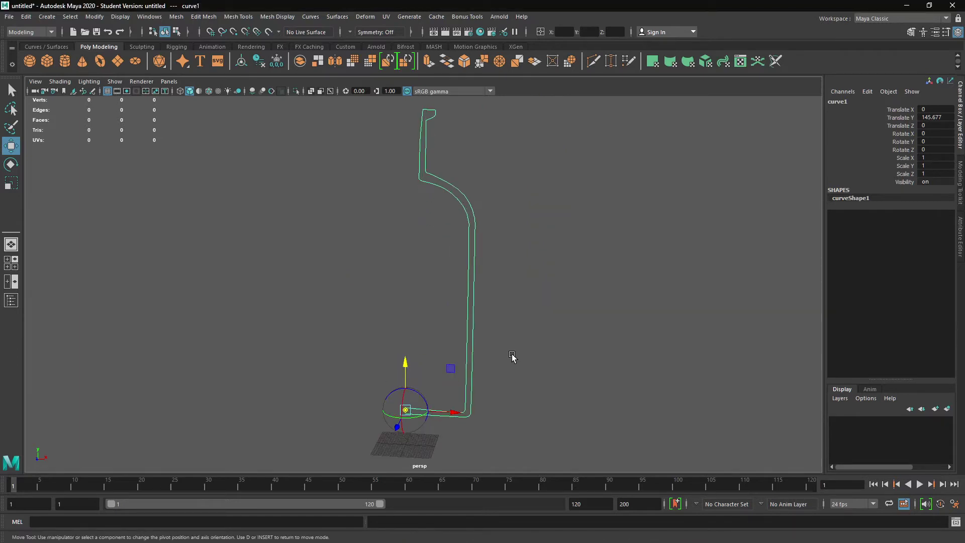
left_click(448, 333)
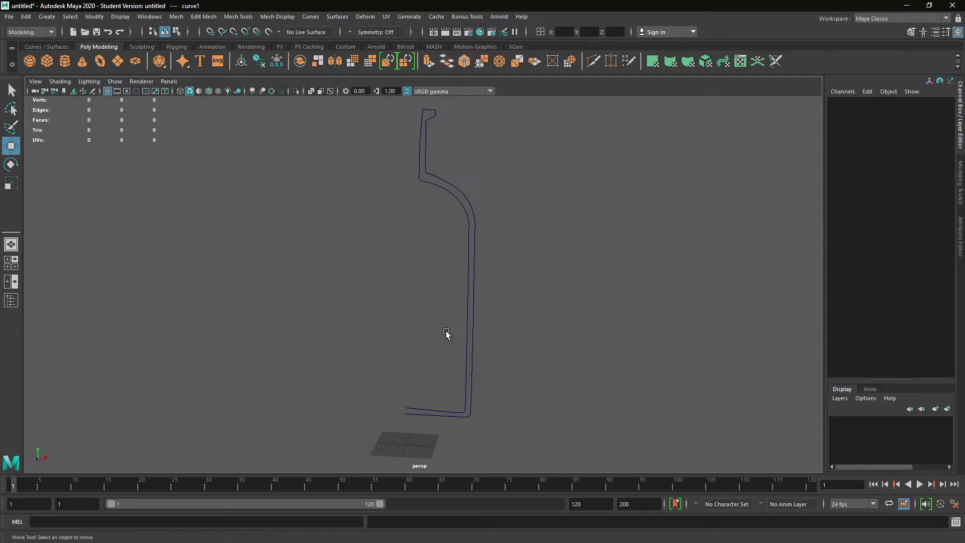
- Snap the bottle profile curve by its pivot down onto the centre of the grid
left_click_drag(457, 279, 544, 342)
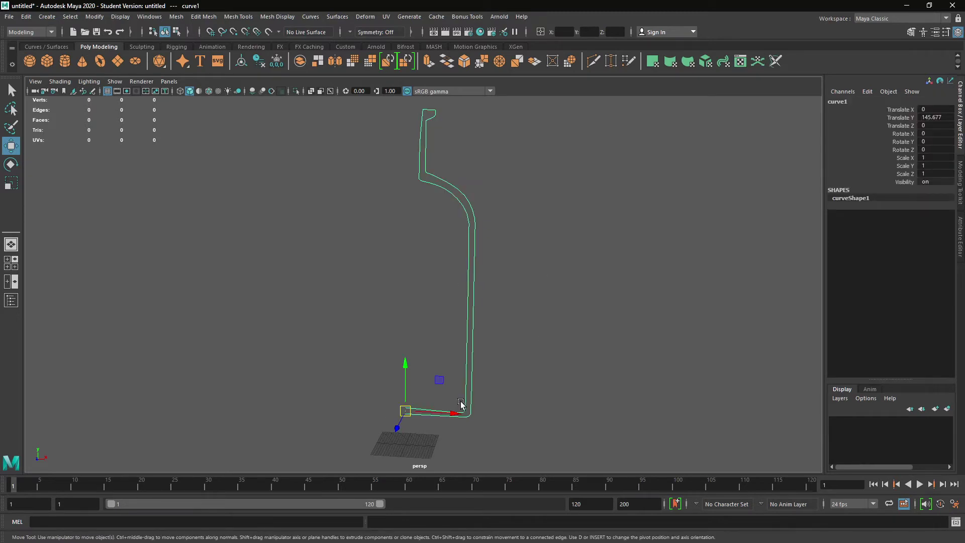
key("x")
left_click_drag(408, 398, 424, 442)
left_click(547, 387)
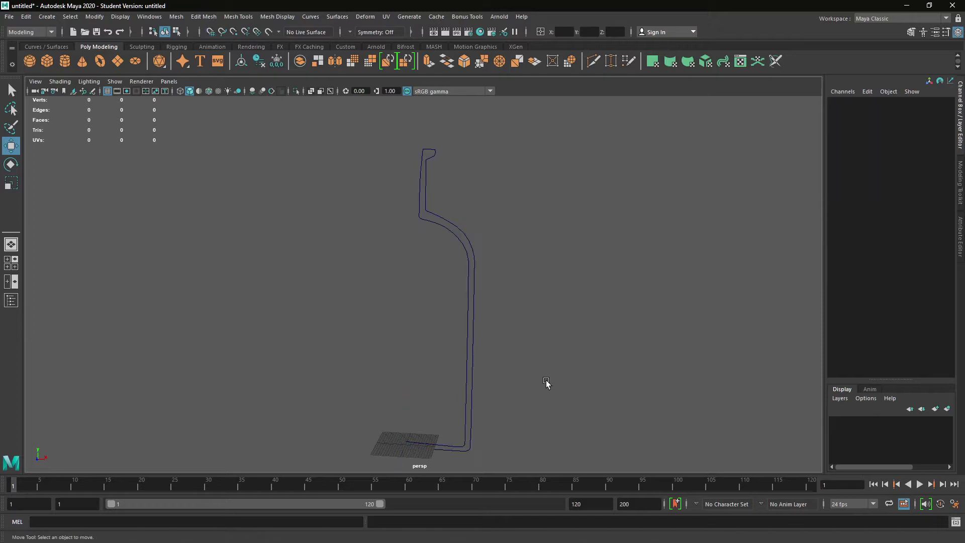
- Check the curve's placement in the four-view layout, then return to perspective and hide the grid
key("space")
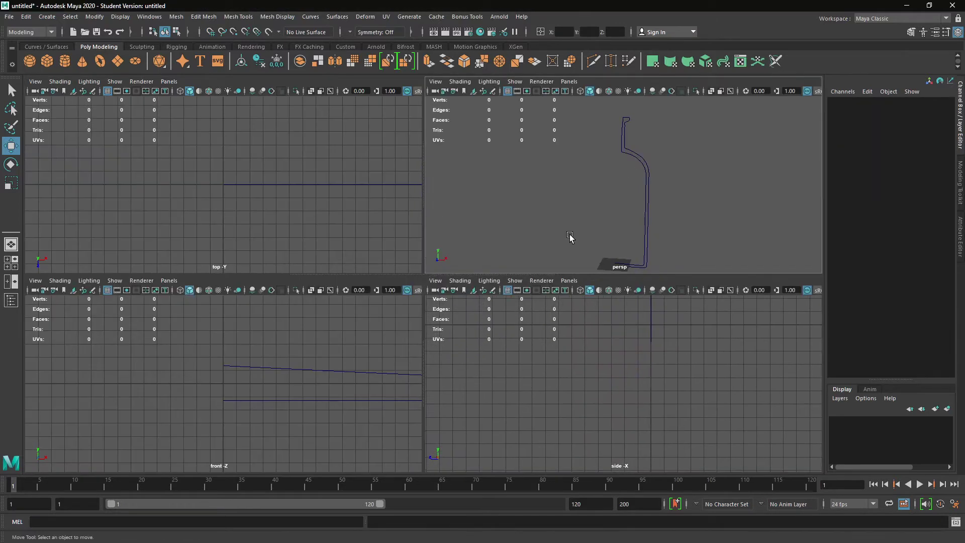
key("space")
scroll(438, 343, "down", 2)
scroll(439, 343, "up", 3)
left_click_drag(439, 343, 280, 261, "alt")
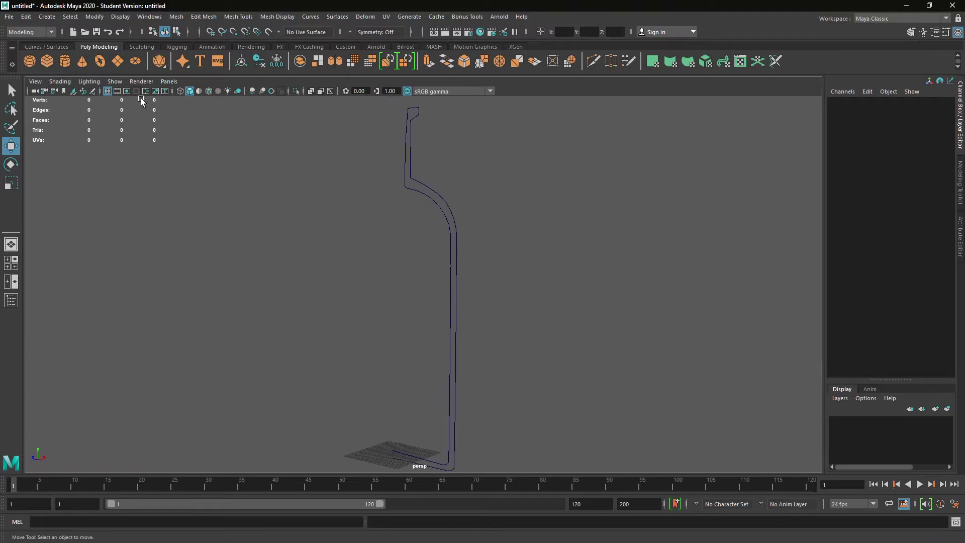
left_click(107, 91)
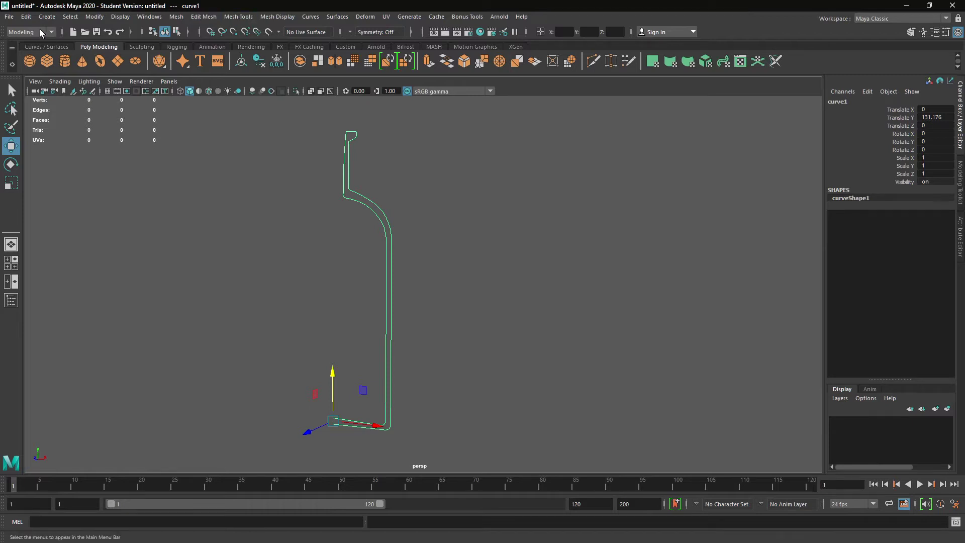
- Open the Revolve options for the bottle profile curve, and enlarge and place the window beside the curve
left_click(343, 18)
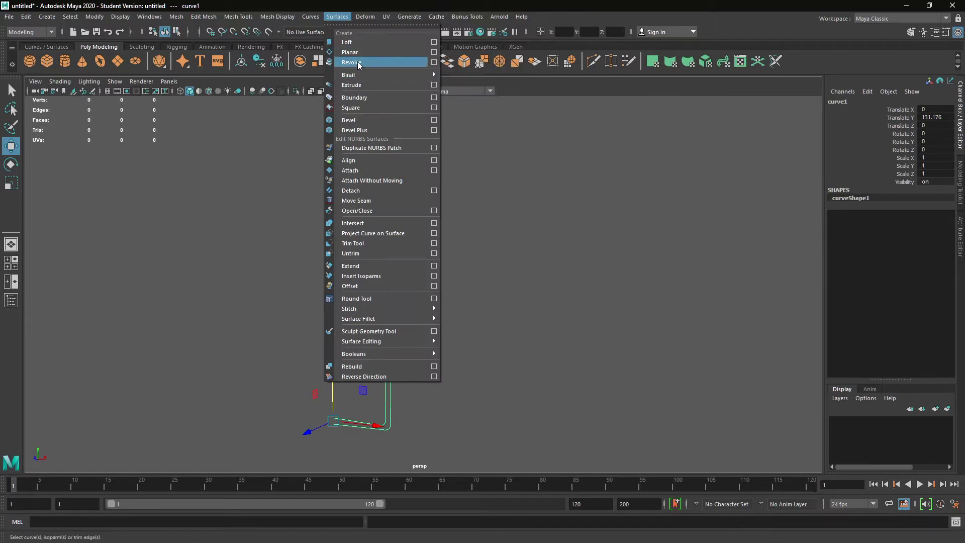
left_click(436, 64)
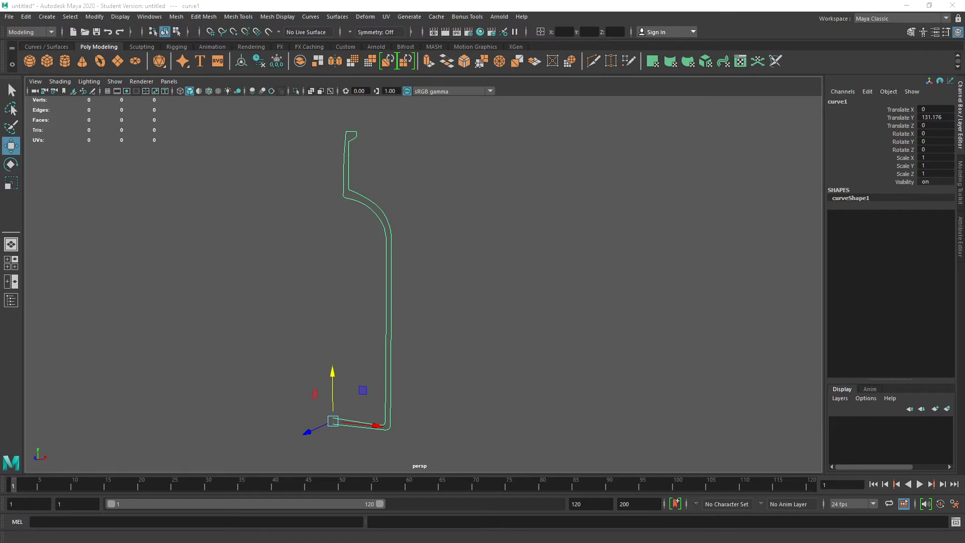
left_click_drag(441, 210, 579, 140)
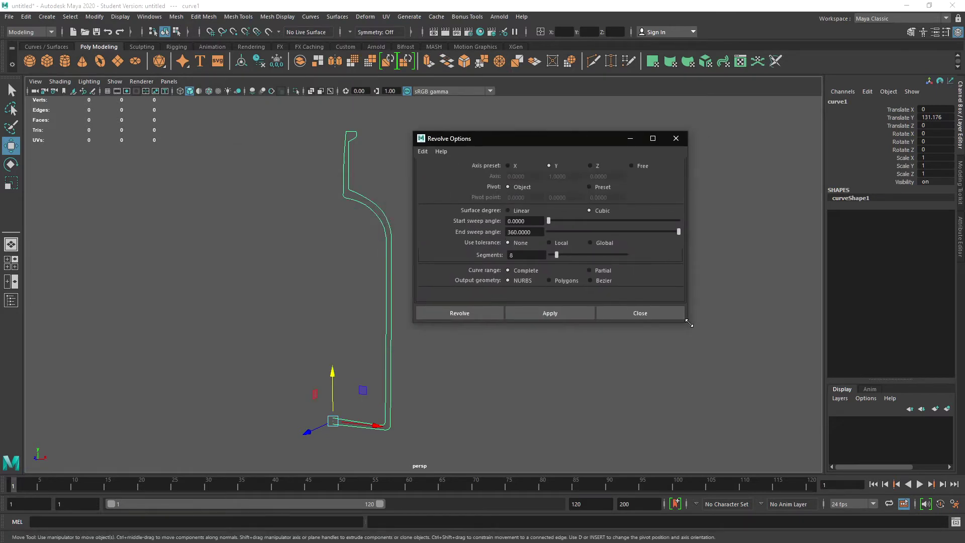
left_click_drag(686, 324, 695, 436)
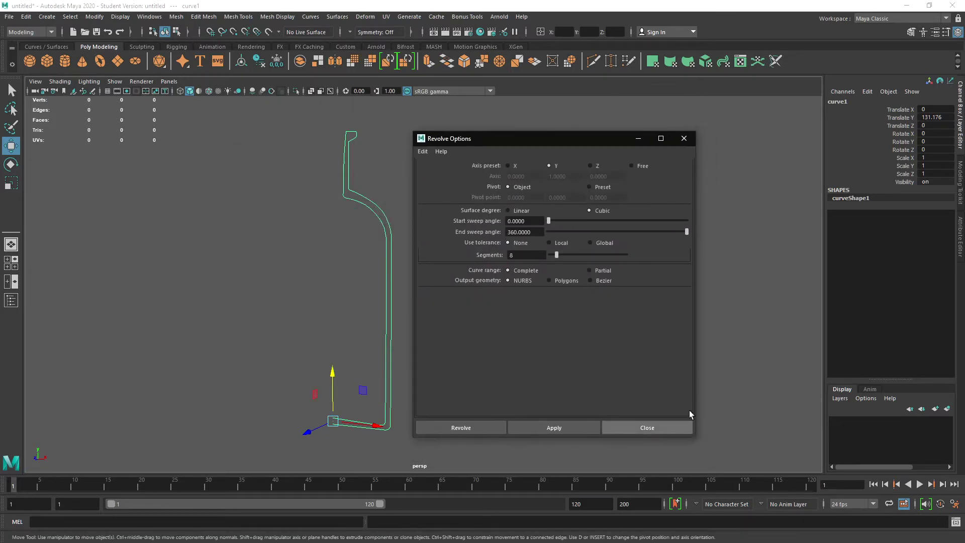
left_click_drag(499, 145, 488, 135)
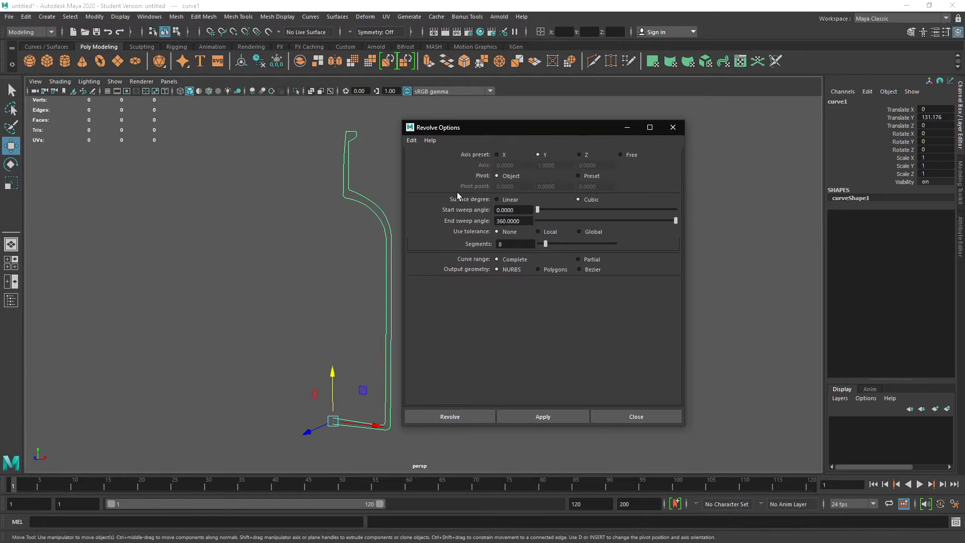
- Reset the Revolve settings and set the output geometry to Polygons
left_click(411, 140)
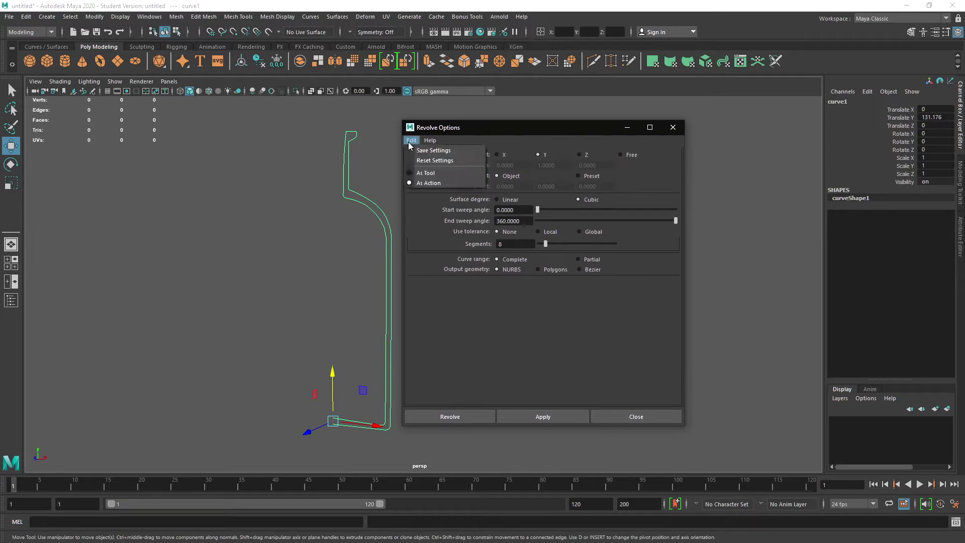
left_click(447, 161)
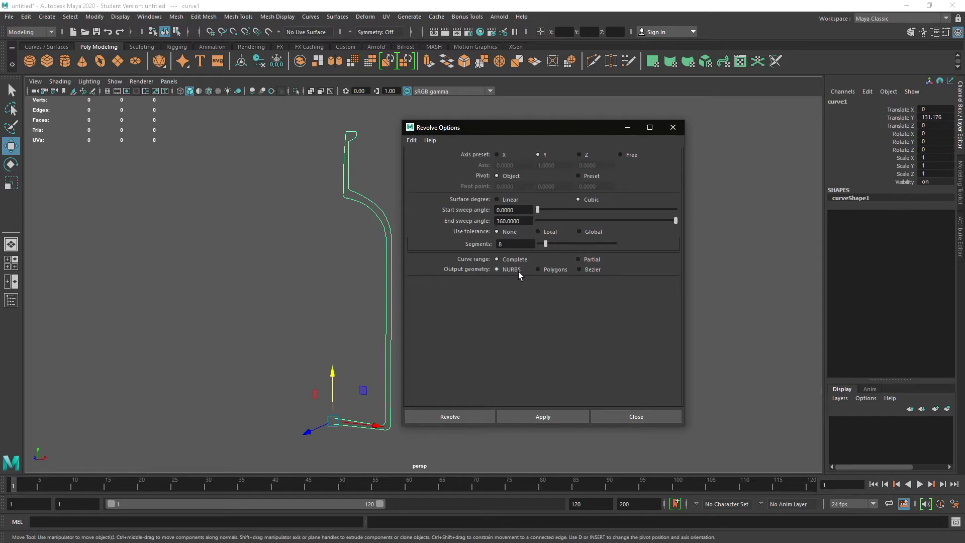
left_click(546, 271)
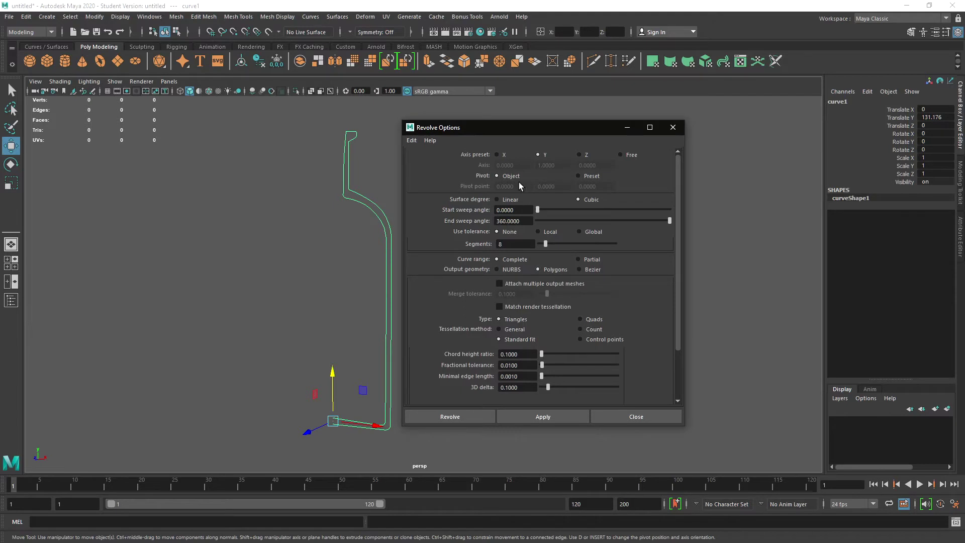
left_click_drag(526, 125, 556, 123)
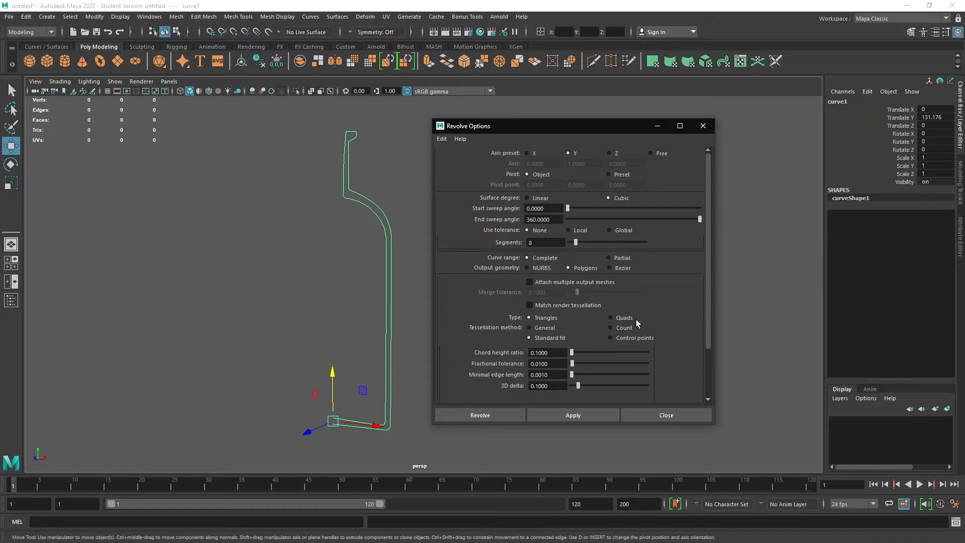
- Set the Revolve tessellation method to Control points
left_click(610, 338)
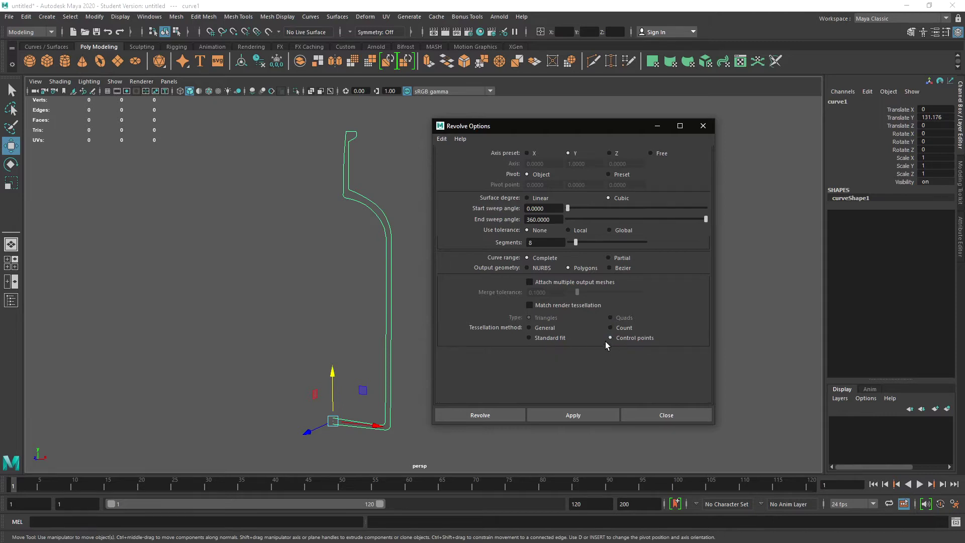
- Switch to Illustrator and bring the neck and shoulder of the traced bottle profile into close view
left_click(395, 243)
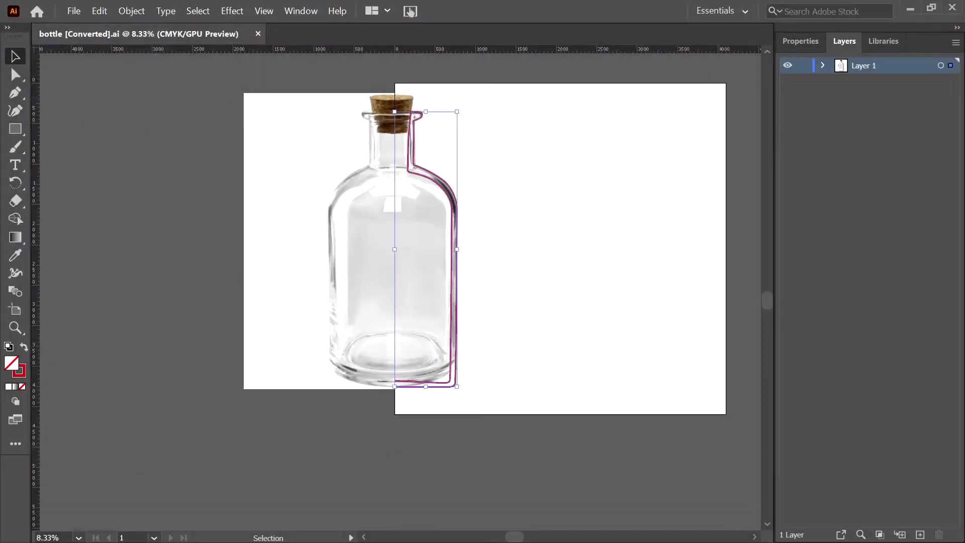
scroll(503, 72, "up", 3)
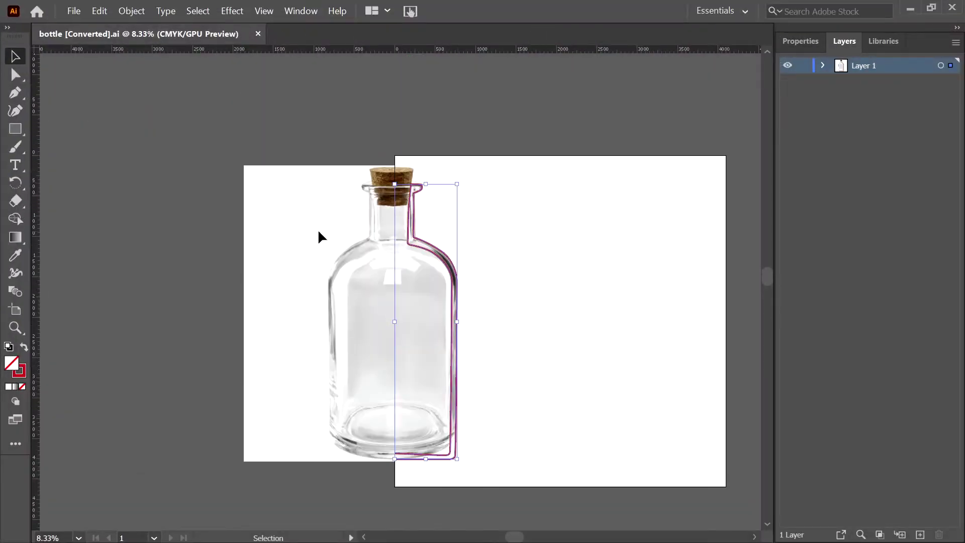
key("ctrl+plus")
key("ctrl+plus")
key("ctrl+plus")
key("ctrl+plus")
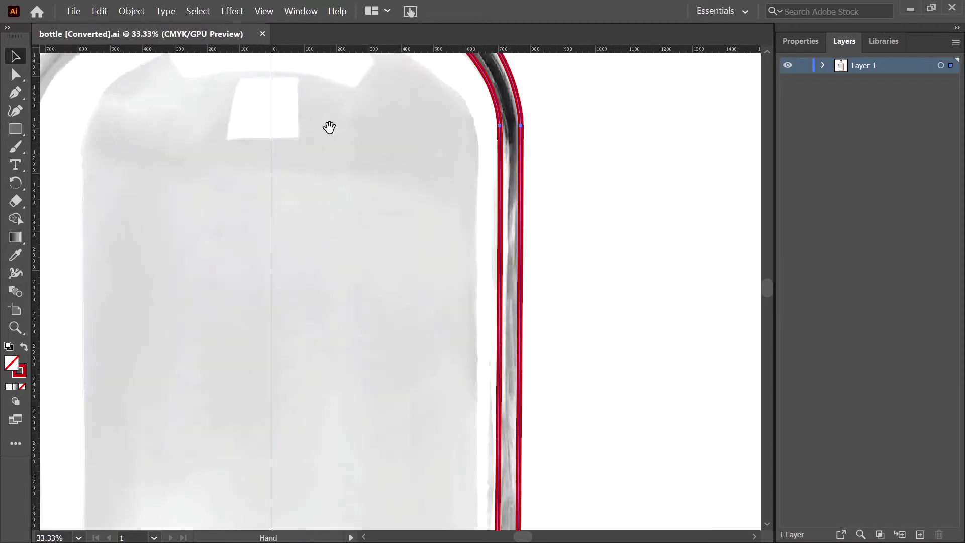
left_click_drag(329, 127, 498, 399)
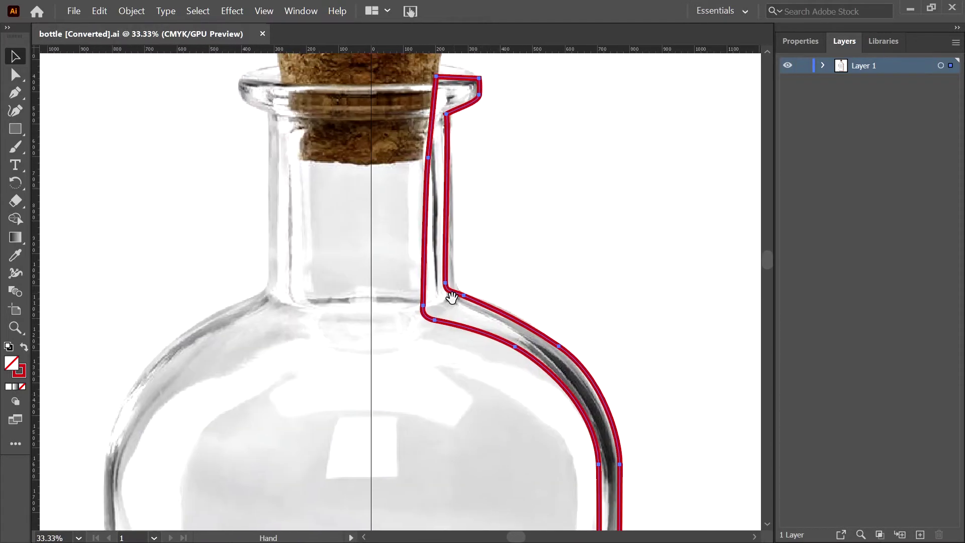
- Inspect the profile's anchor points around the lip and shoulder with the Direct Selection tool, and return to Maya
key("space")
left_click(15, 74)
left_click(445, 116)
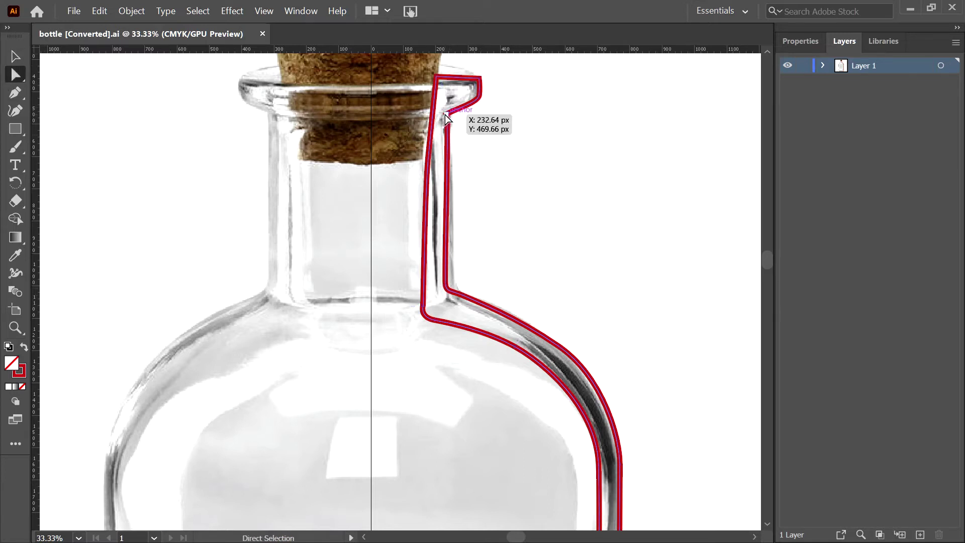
left_click(478, 98)
left_click(479, 95)
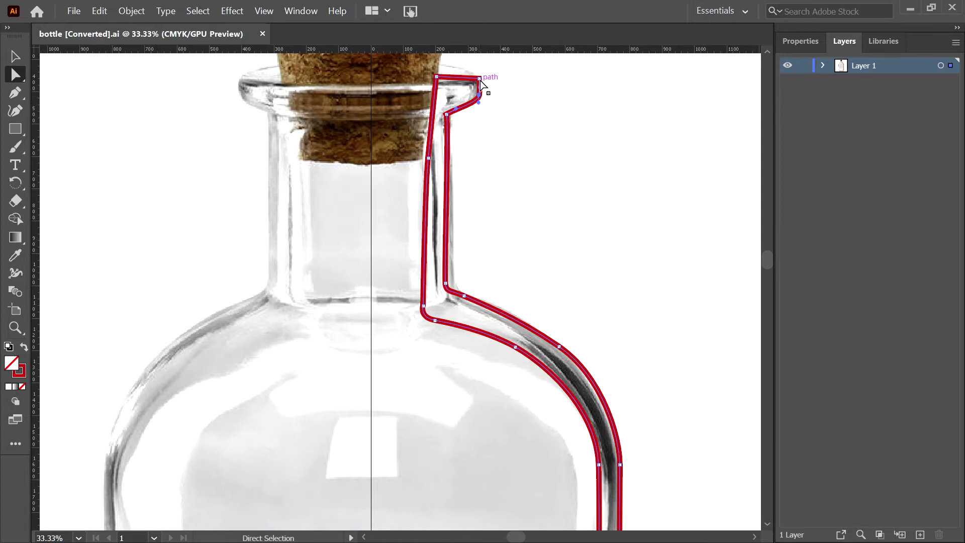
left_click_drag(481, 84, 478, 78)
left_click(436, 77)
left_click(472, 291)
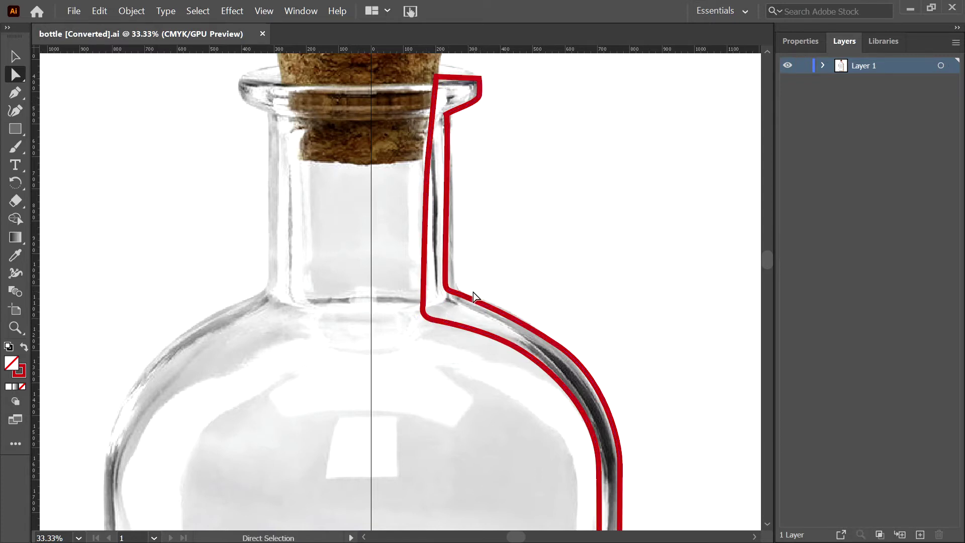
left_click(463, 295)
key("alt")
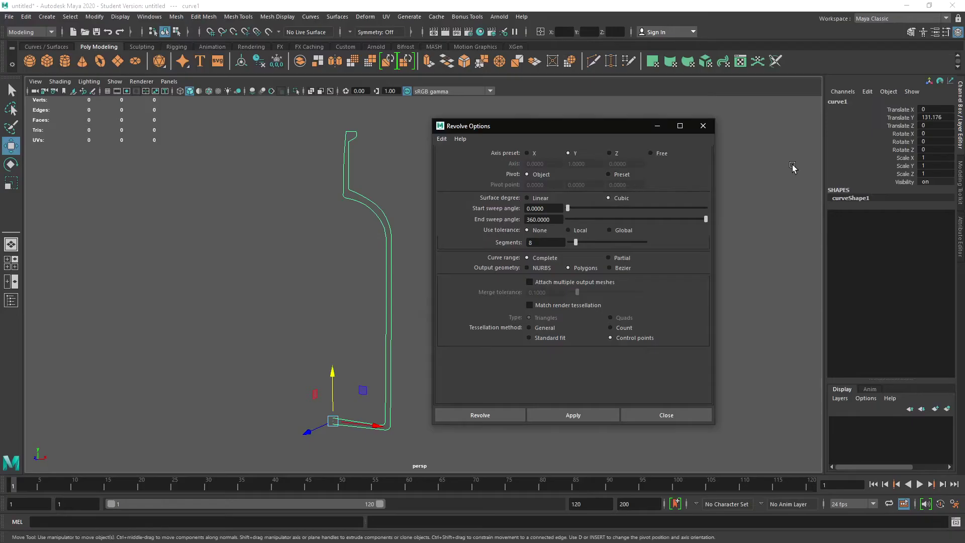
- Revolve the bottle profile curve around the Y axis into a polygon surface with 8 segments
left_click_drag(585, 130, 580, 122)
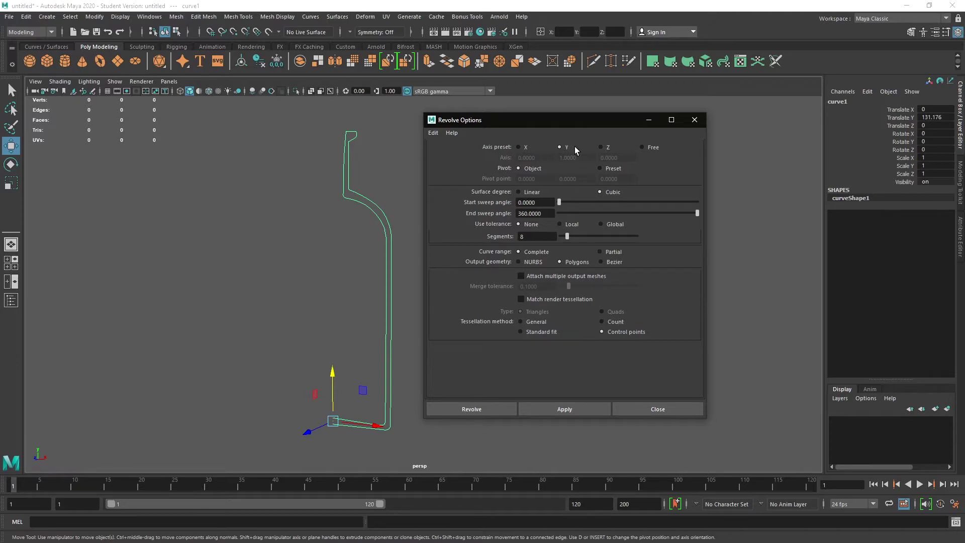
left_click(484, 408)
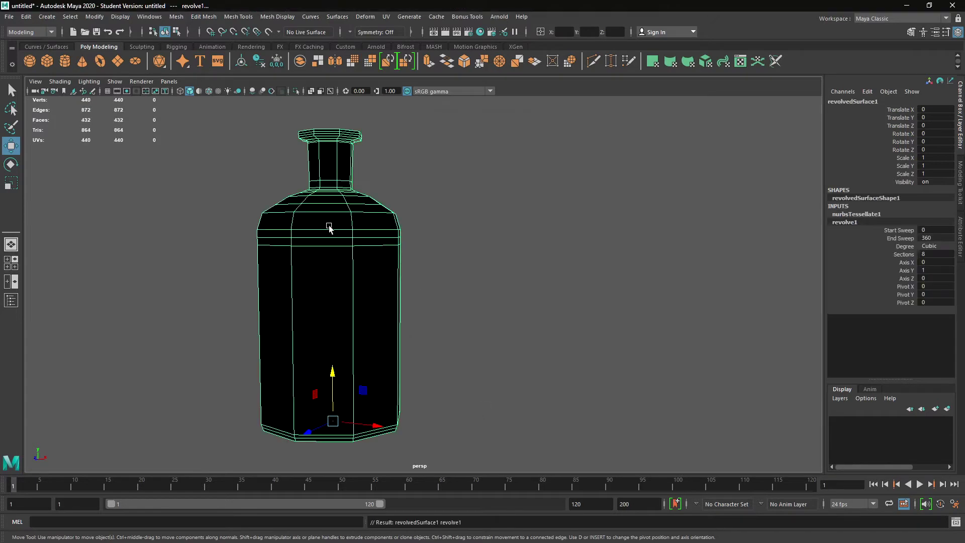
- Examine the revolved bottle's sides and open top, and compare its edges with the anchor points of the Illustrator profile
left_click_drag(329, 228, 353, 231, "alt")
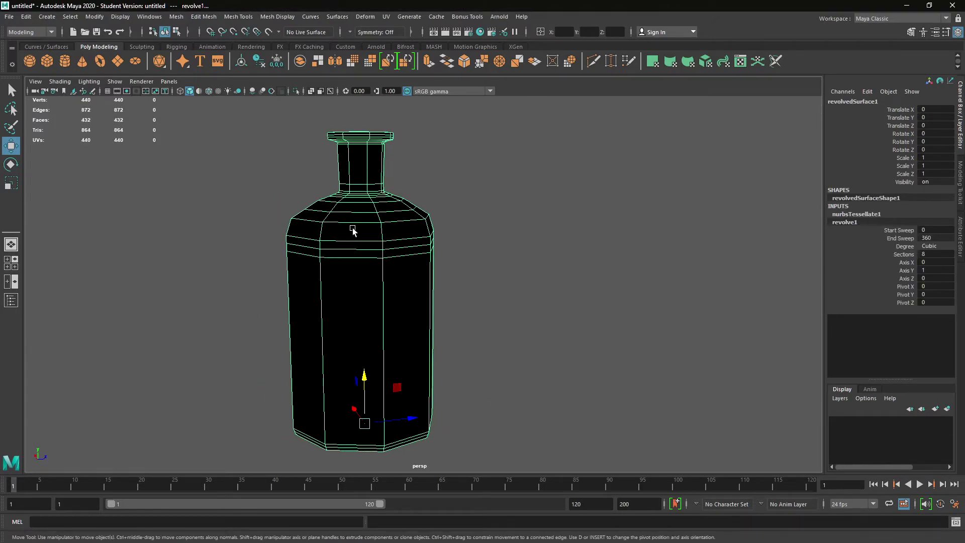
left_click_drag(412, 255, 405, 216, "alt")
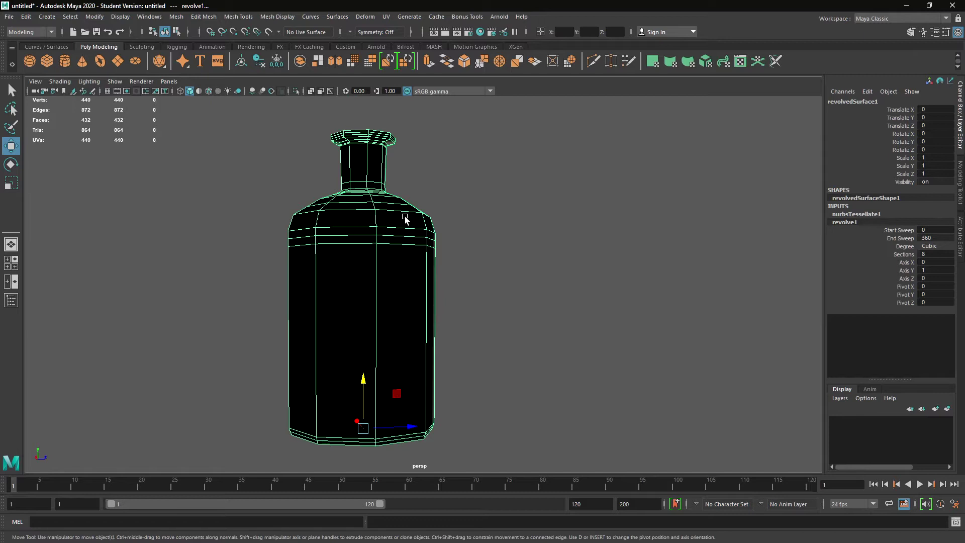
key("alt+Tab")
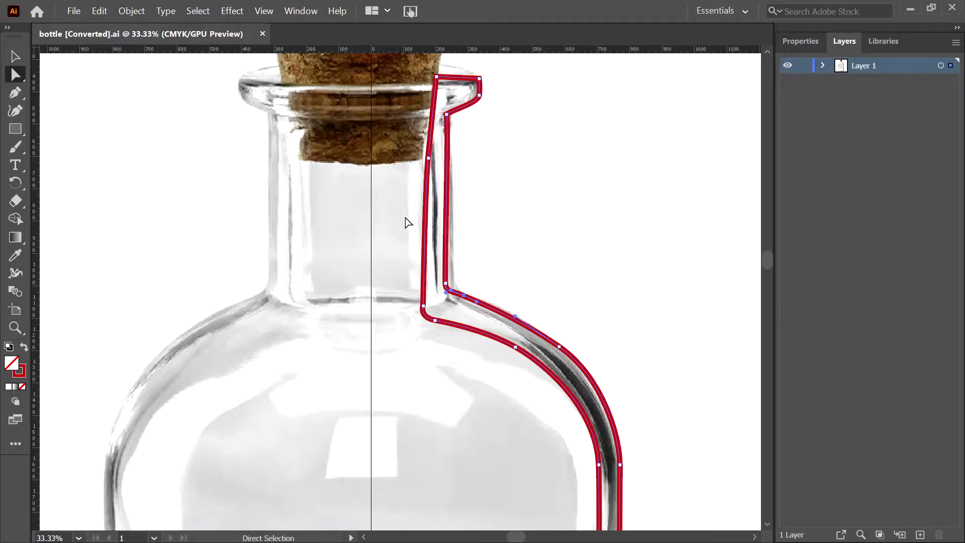
key("alt+Tab")
left_click_drag(413, 216, 365, 305, "alt")
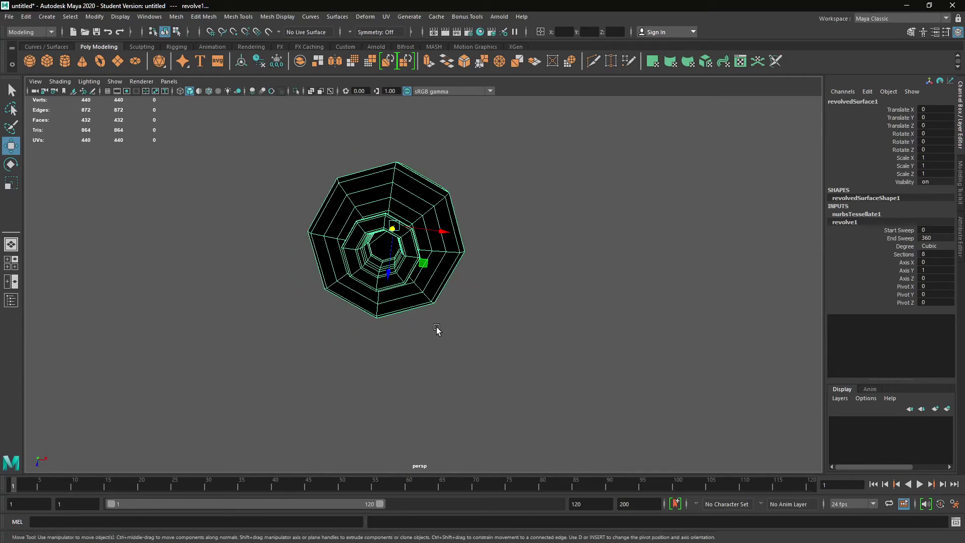
left_click_drag(437, 327, 418, 250, "alt")
- Smooth the revolved bottle mesh with one division
key("ctrl+a")
key("ctrl+a")
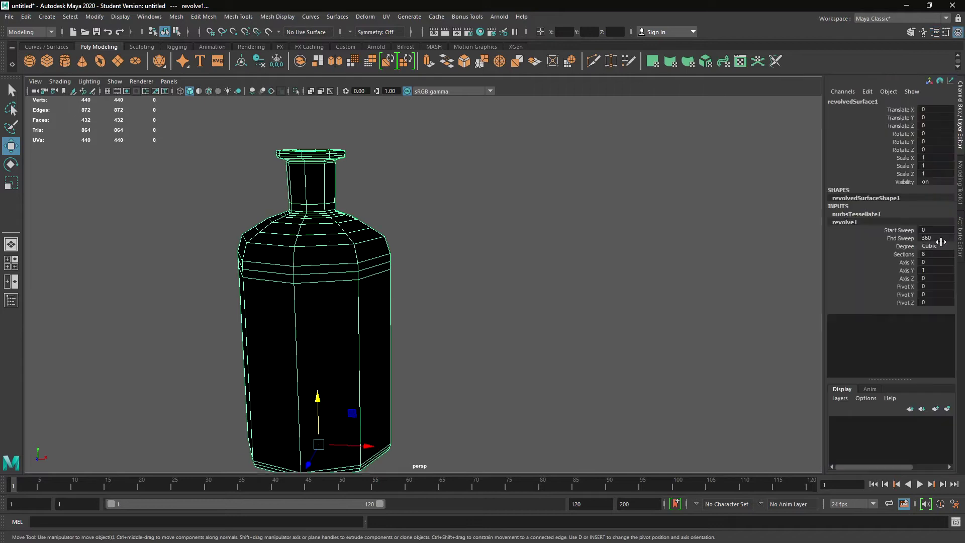
left_click(960, 190)
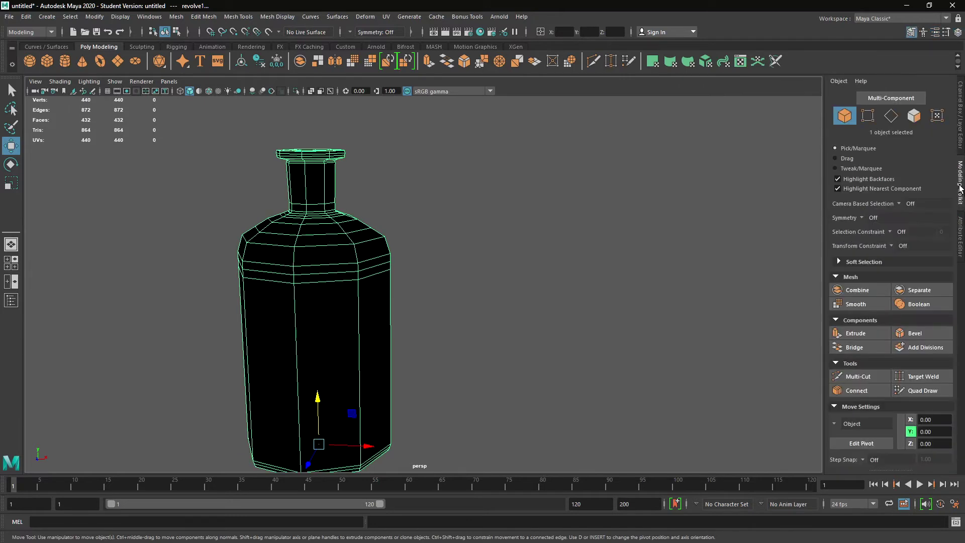
left_click(859, 305)
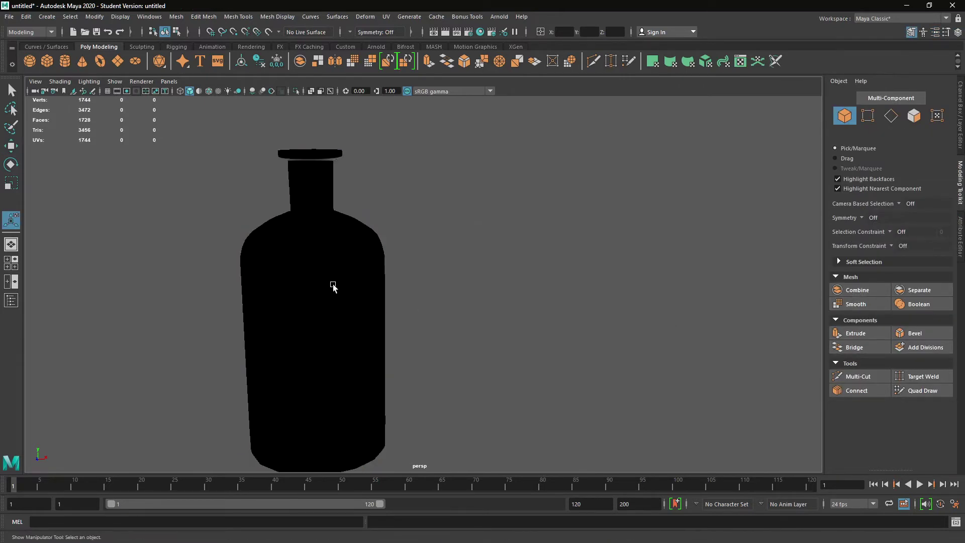
scroll(380, 315, "down", 3)
mouse_move(380, 316)
left_mouse_down("alt")
mouse_move(387, 339)
mouse_move(366, 308)
left_mouse_up("alt")
scroll(387, 340, "up", 3)
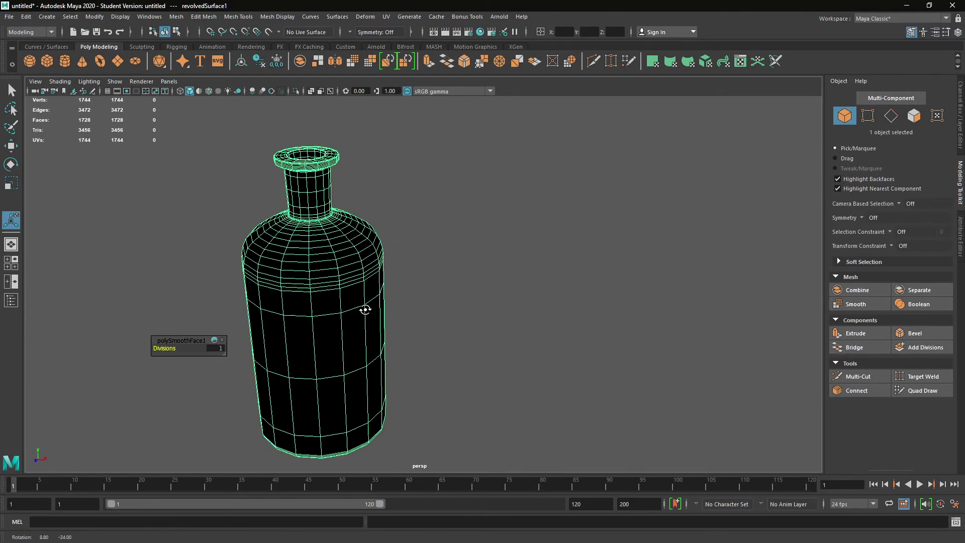
middle_click_drag(366, 308, 403, 308, "alt")
left_click_drag(403, 308, 274, 280, "alt")
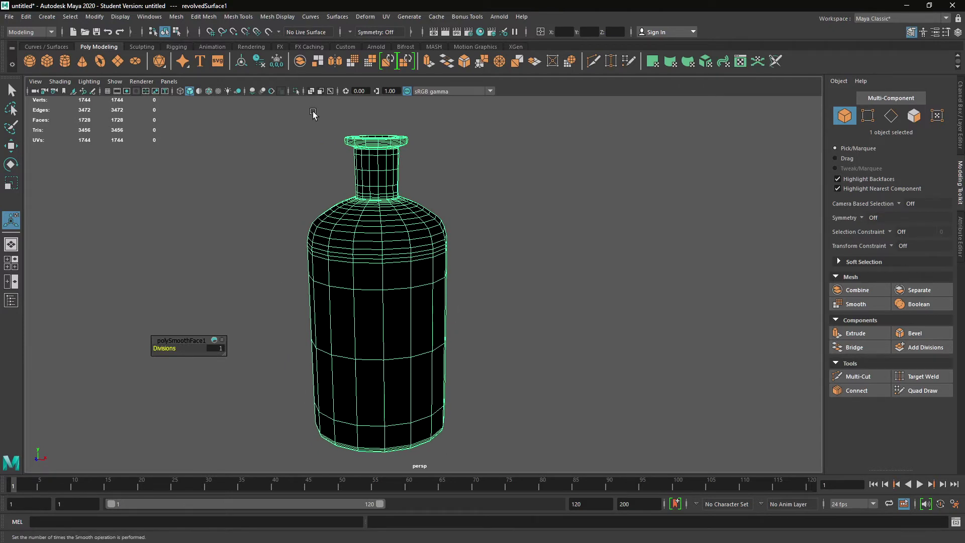
- Reverse the normals of the smoothed bottle mesh
left_click(264, 19)
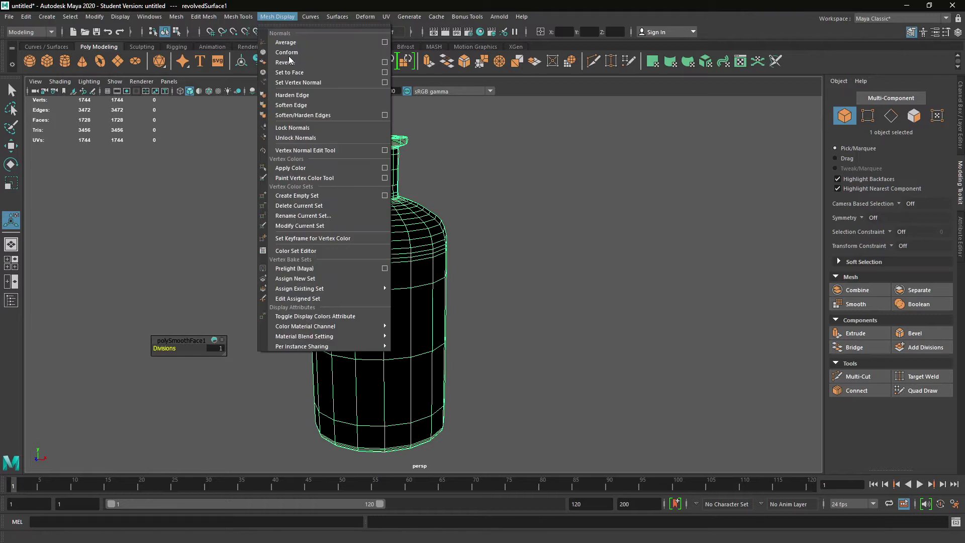
left_click(319, 63)
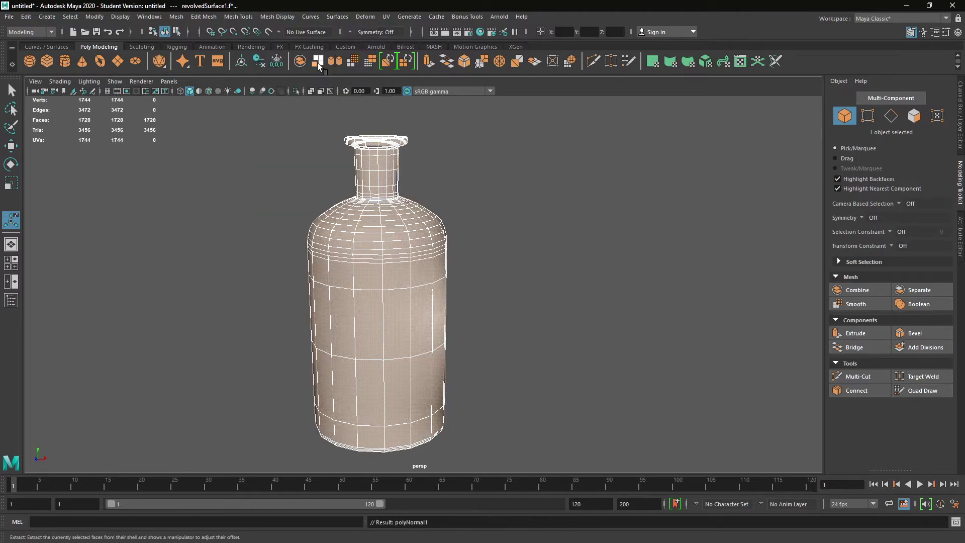
- Examine the bottle's mouth, neck, body and base from several angles
middle_click_drag(481, 214, 504, 276, "alt")
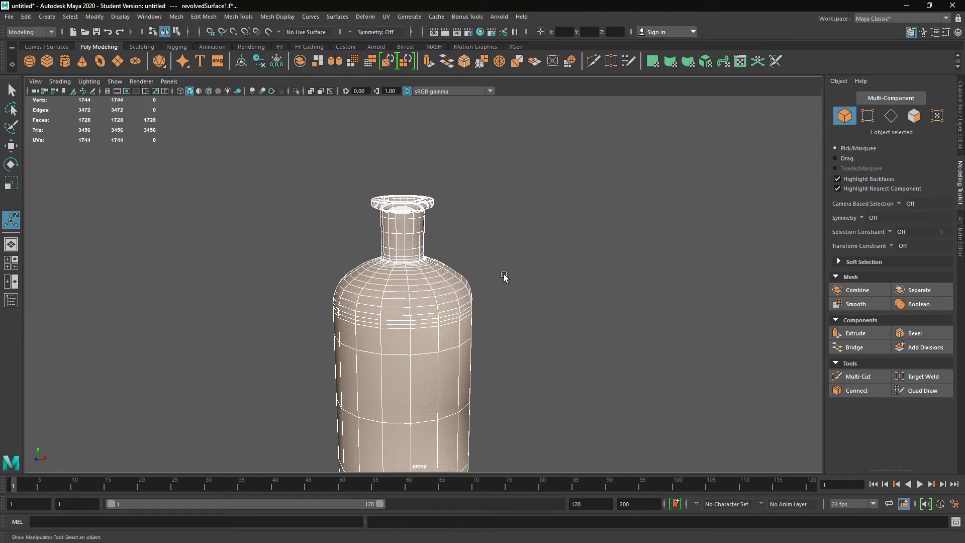
left_click_drag(504, 276, 297, 251, "alt")
scroll(386, 303, "up", 1)
right_click_drag(297, 252, 386, 322, "alt")
middle_click_drag(385, 318, 396, 161, "alt")
scroll(379, 319, "up", 3)
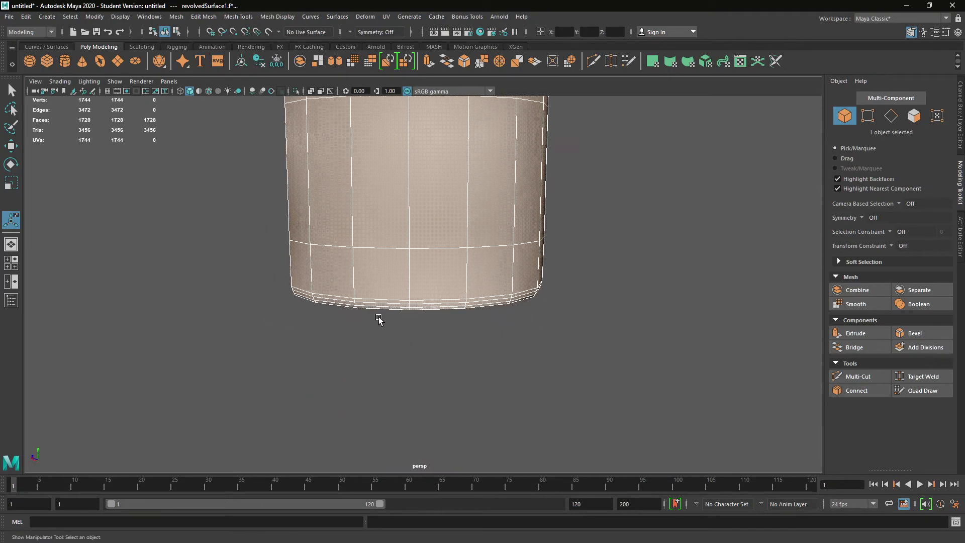
left_click_drag(379, 319, 396, 295, "alt")
scroll(392, 283, "down", 2)
middle_click_drag(381, 273, 394, 328, "alt")
scroll(398, 282, "down", 2)
scroll(395, 328, "down", 1)
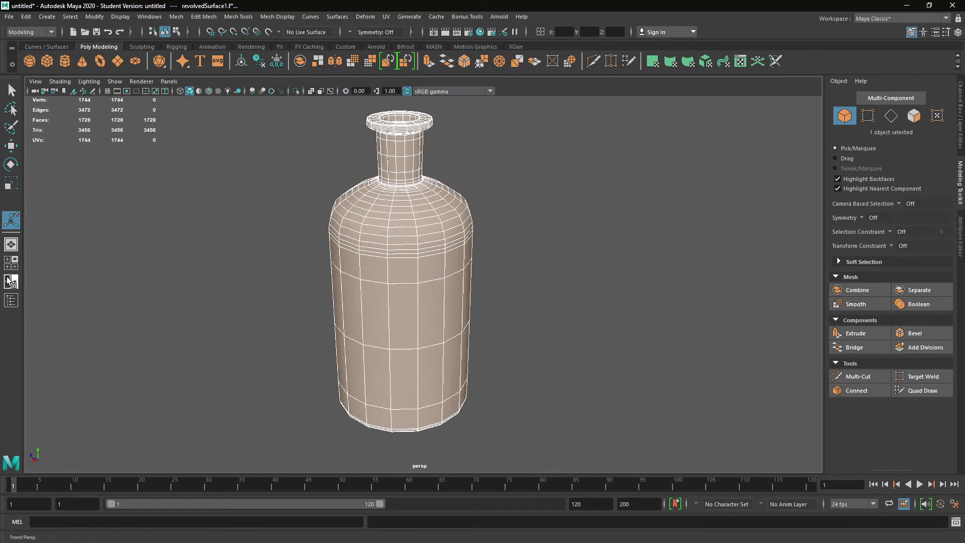
- Show the Outliner, select curve1, and display the bottle in wireframe
left_click(11, 301)
left_click(65, 152)
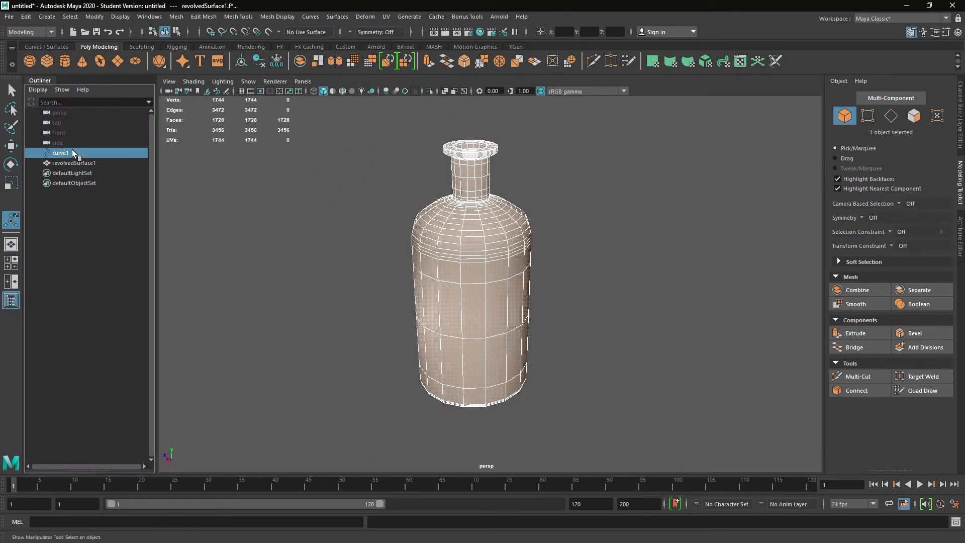
left_click_drag(490, 282, 525, 276, "alt")
key("4")
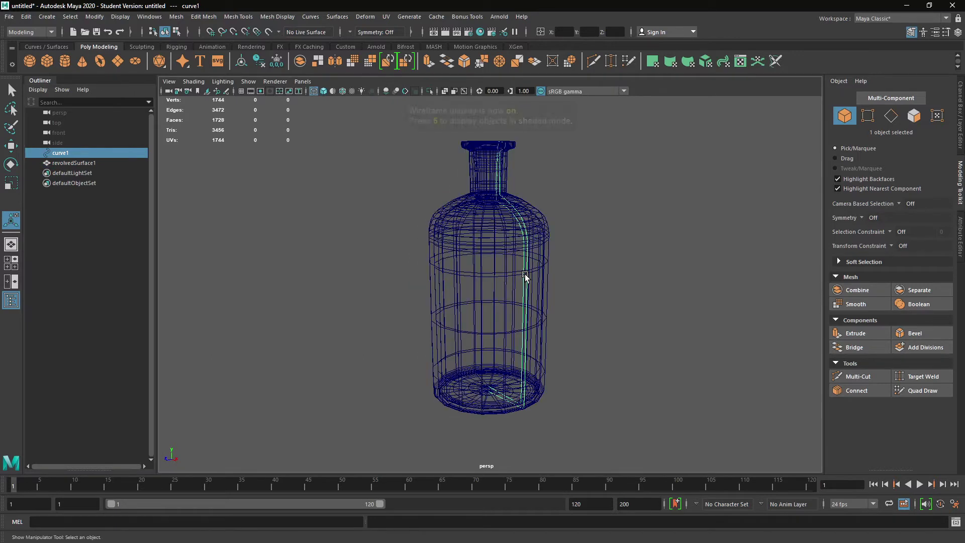
middle_click_drag(524, 275, 433, 338, "alt")
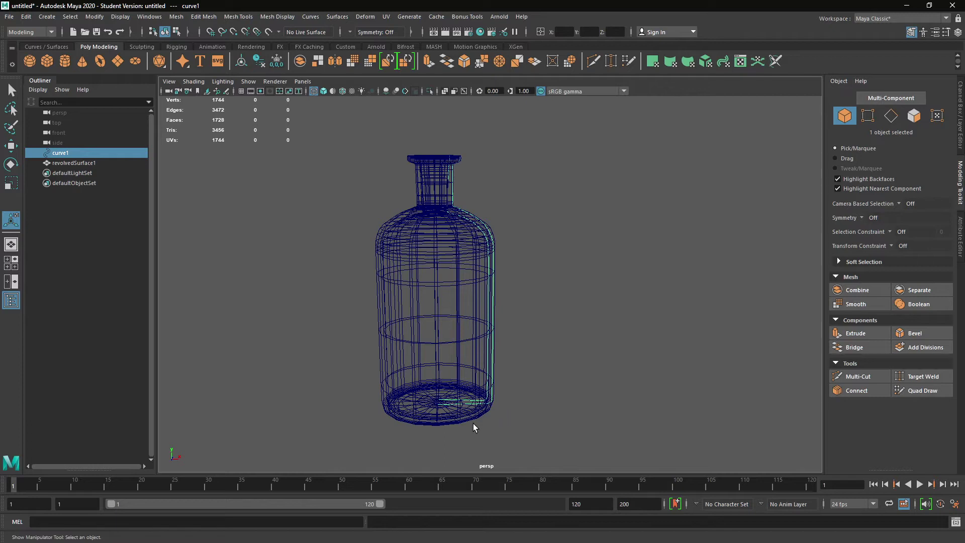
- Move the profile curve outward along X to 4.86 to widen the revolved bottle
left_click(11, 146)
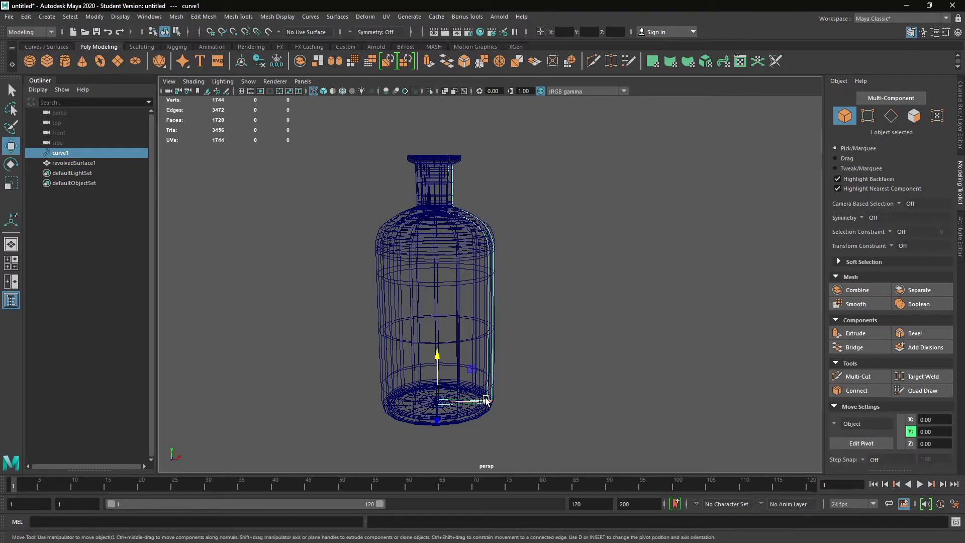
mouse_move(483, 401)
left_mouse_down()
mouse_move(536, 409)
mouse_move(496, 409)
mouse_move(498, 387)
mouse_move(545, 389)
mouse_move(499, 405)
left_mouse_up()
- Select the profile curve's control vertices from the lip to the shoulder and raise them to Y 100.54
right_click(505, 328)
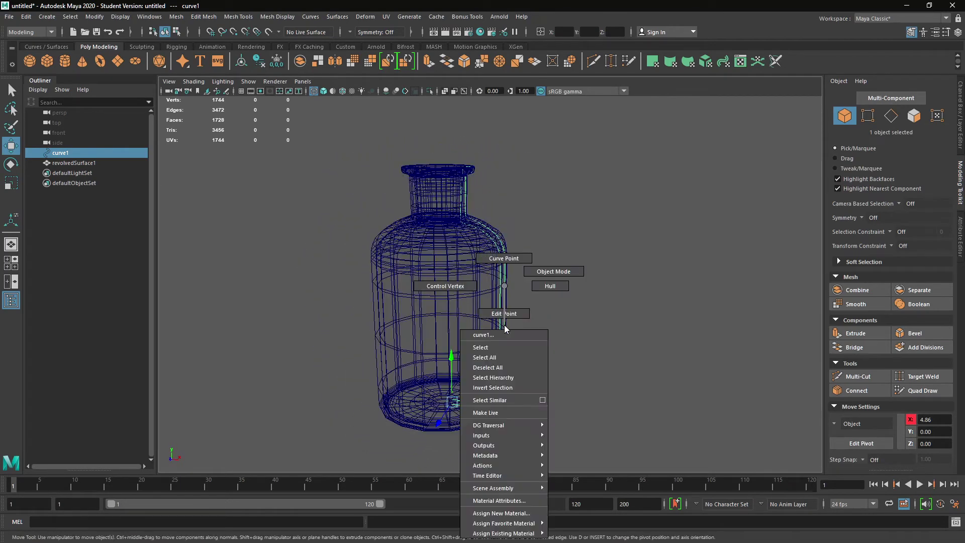
left_click(431, 284)
left_click_drag(437, 144, 556, 291)
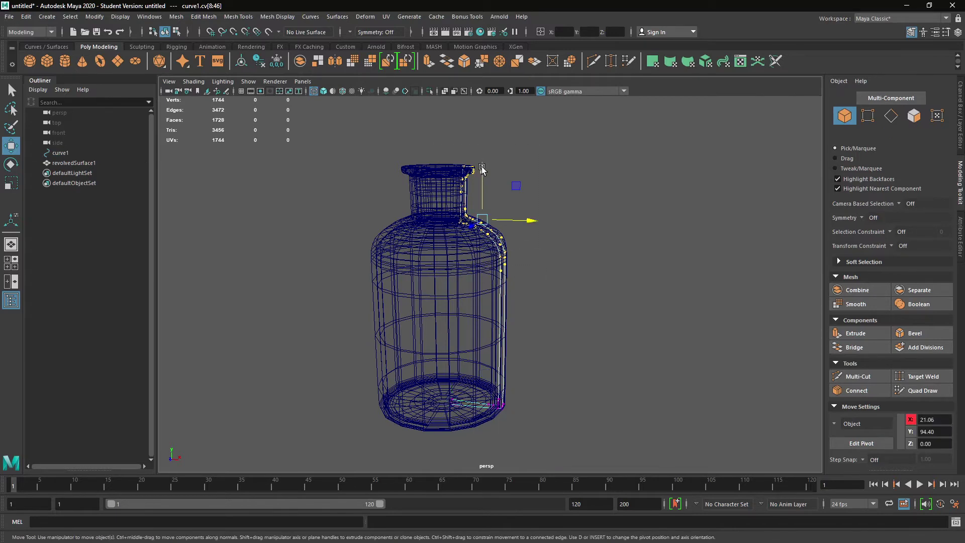
mouse_move(481, 170)
left_mouse_down()
mouse_move(482, 88)
mouse_move(484, 171)
mouse_move(485, 133)
mouse_move(496, 182)
mouse_move(476, 152)
left_mouse_up()
- Reselect the profile curve's control vertices from the lip to the shoulder and lower them to Y 75.33
right_click(469, 176)
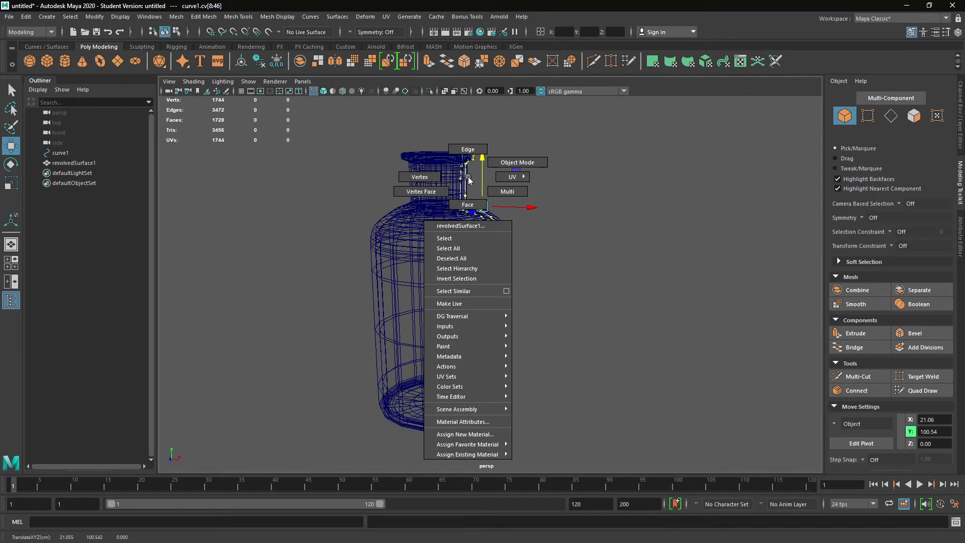
left_click(425, 182)
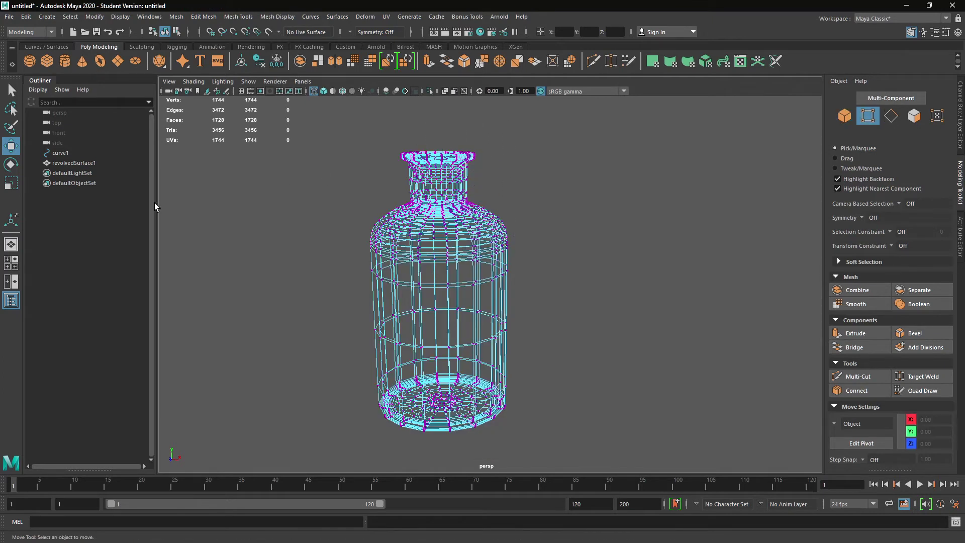
left_click(99, 152)
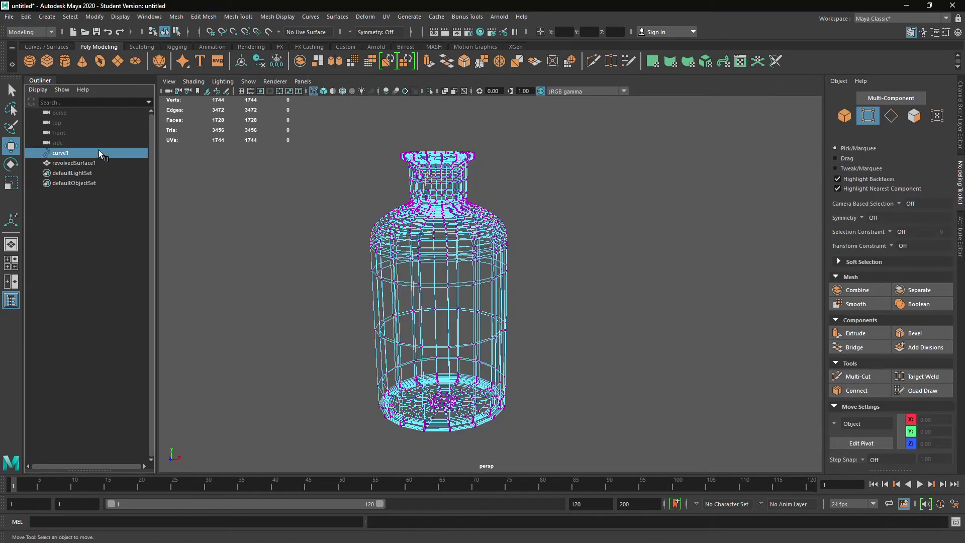
right_click(462, 172)
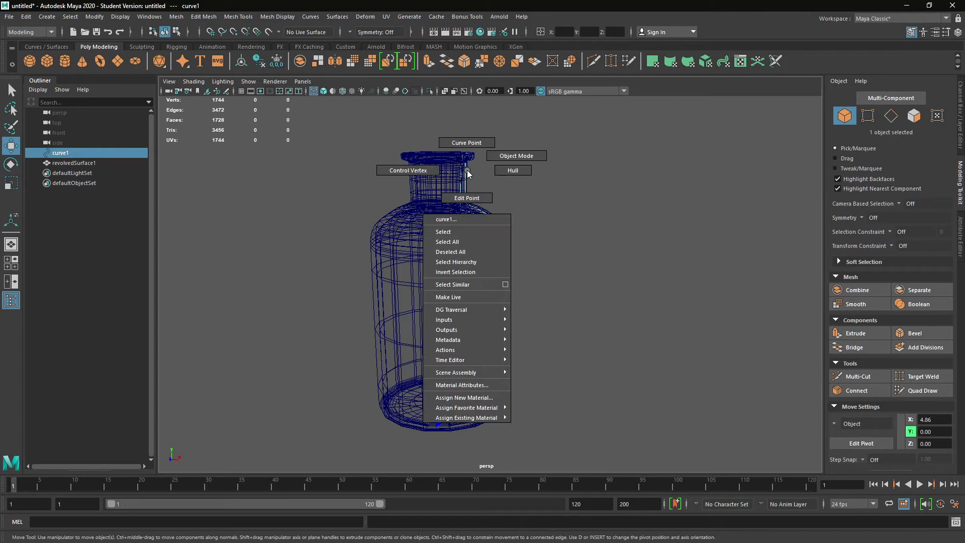
left_click(417, 173)
left_click_drag(428, 125, 570, 288)
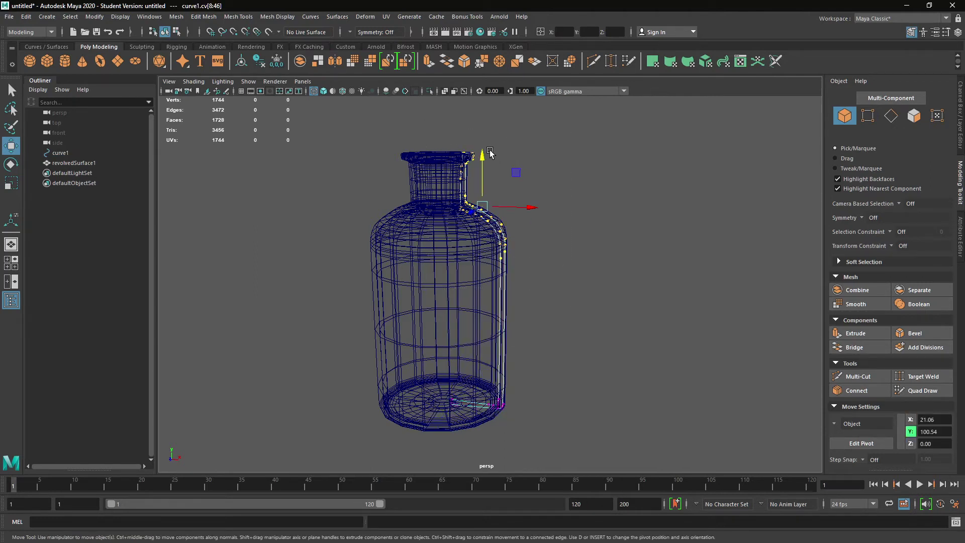
left_click_drag(490, 150, 491, 214)
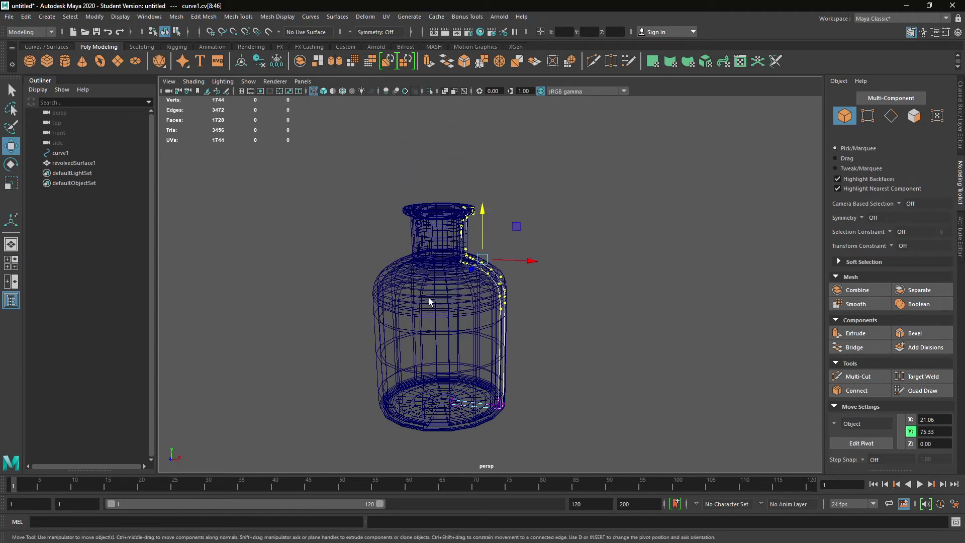
right_click_drag(429, 298, 473, 243)
left_click(539, 315)
left_click(467, 333)
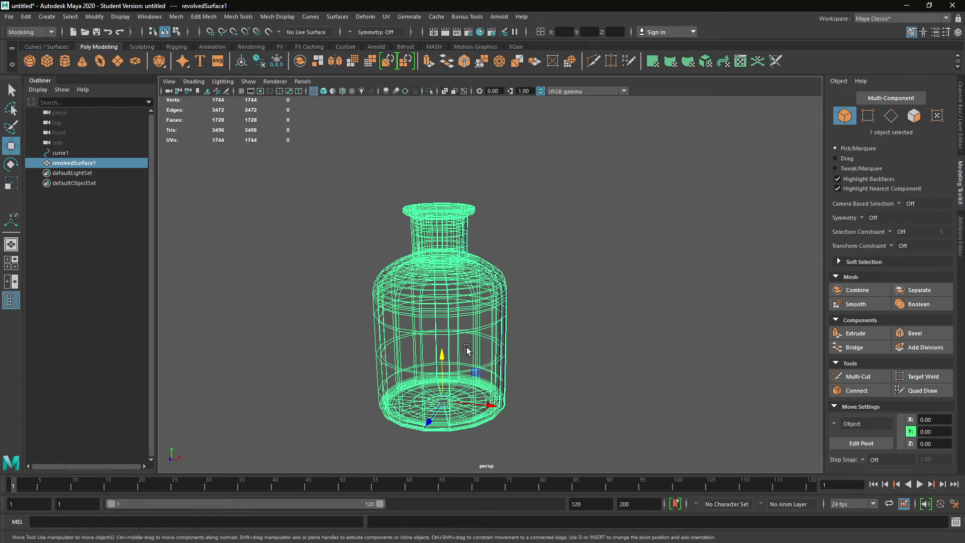
key("ctrl+d")
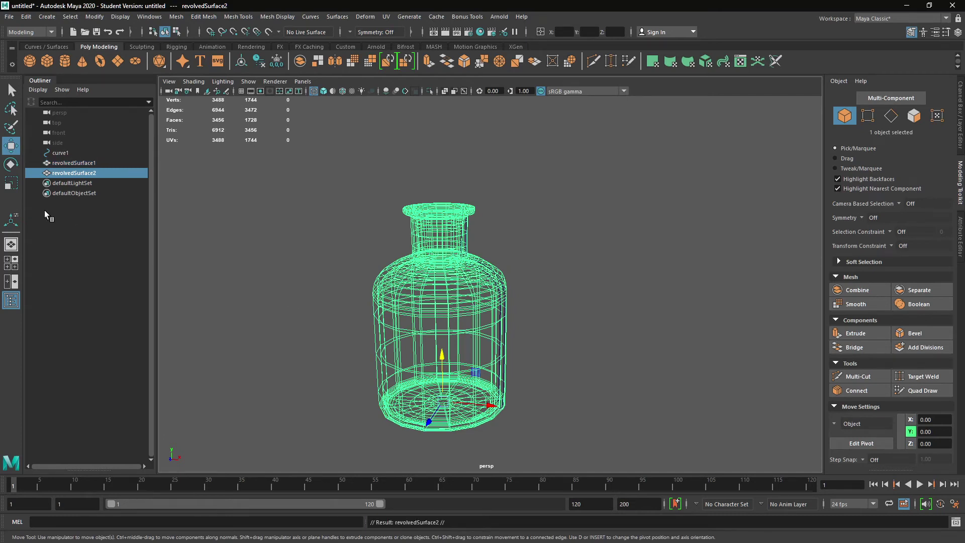
key("Delete")
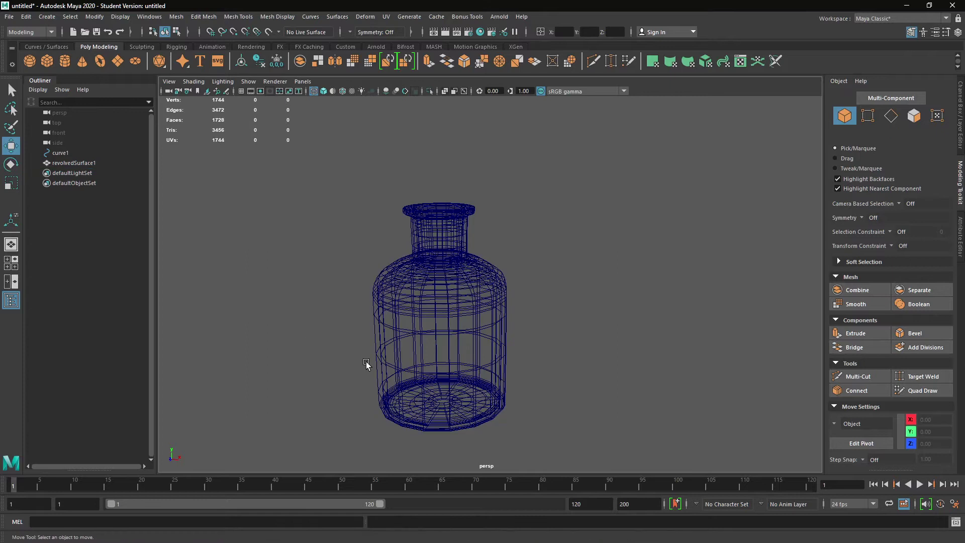
- Duplicate the short bottle and move the copy along X to -100.97, leaving the original bottle selected
left_click(420, 301)
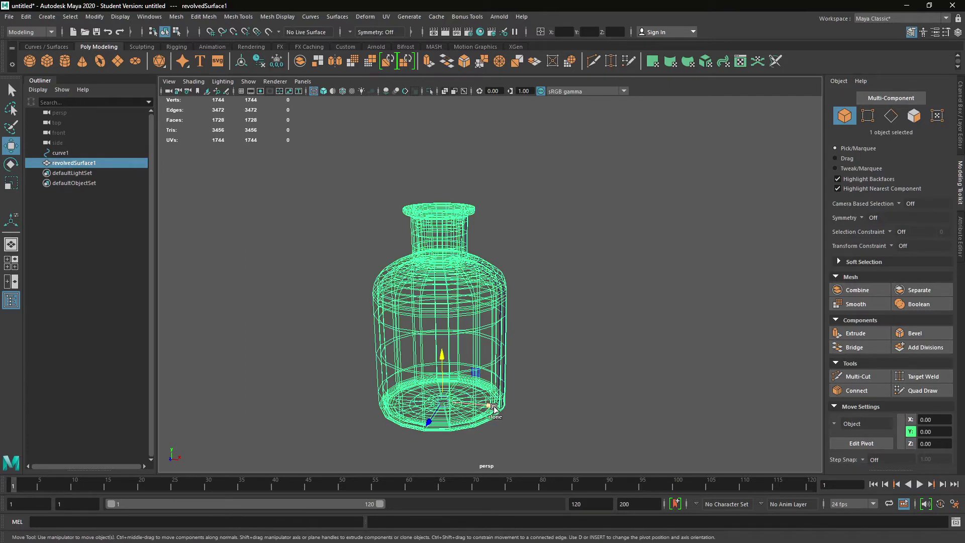
left_click_drag(493, 408, 311, 388, "shift")
left_click(492, 308)
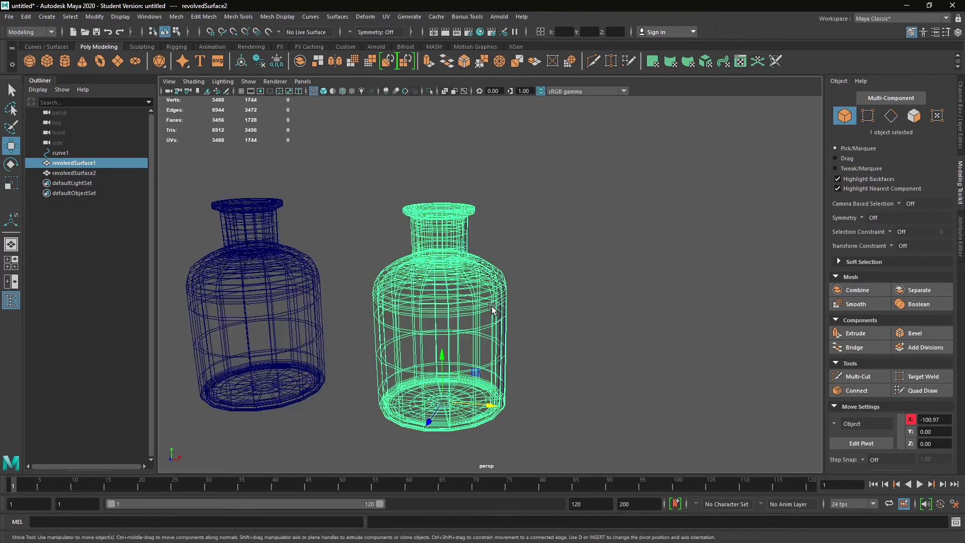
- Select curve1's control vertices from the lip to the shoulder and raise them to Y 129.97
left_click(66, 152)
right_click_drag(468, 242, 411, 233)
left_click_drag(424, 188, 536, 320)
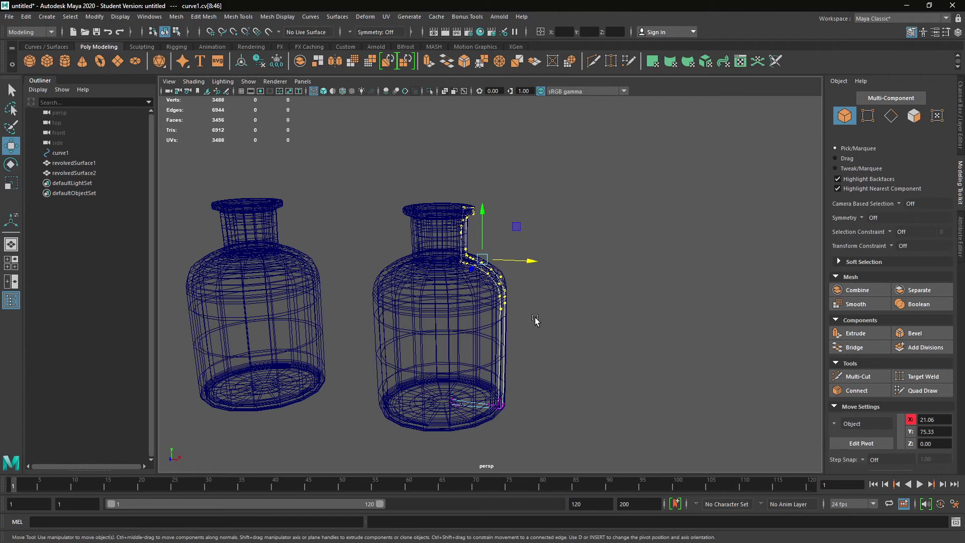
left_click_drag(482, 211, 487, 103)
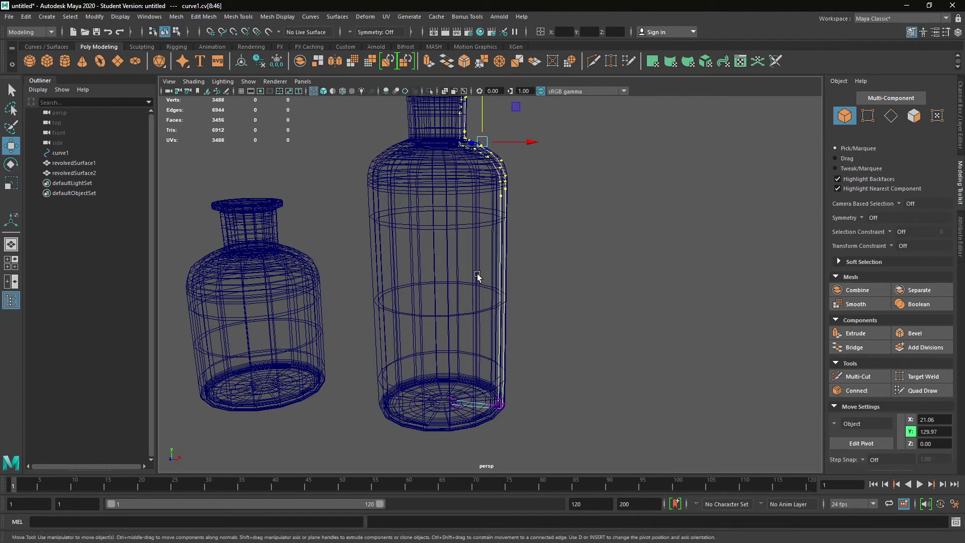
- Duplicate the tall bottle and move the copy along X to -194.94, beyond the short bottle
left_click(449, 282)
key("ctrl+d")
left_click_drag(492, 406, 207, 361)
scroll(402, 343, "down", 2)
left_click_drag(406, 343, 553, 312, "alt")
left_click(586, 321)
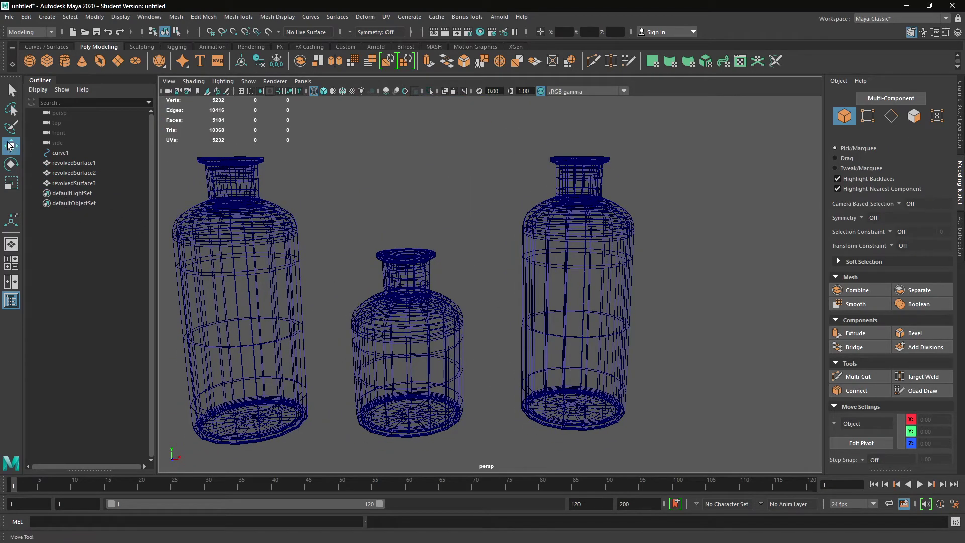
- Set the Move Tool's Smart Duplicate geometry type to Instance and close the tool settings
double_click(10, 146)
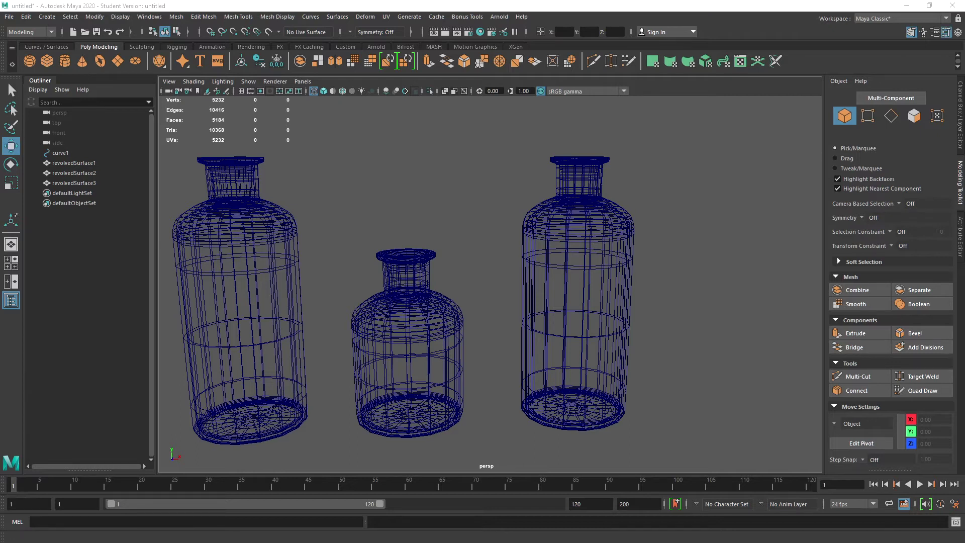
left_click_drag(0, 4, 175, 93)
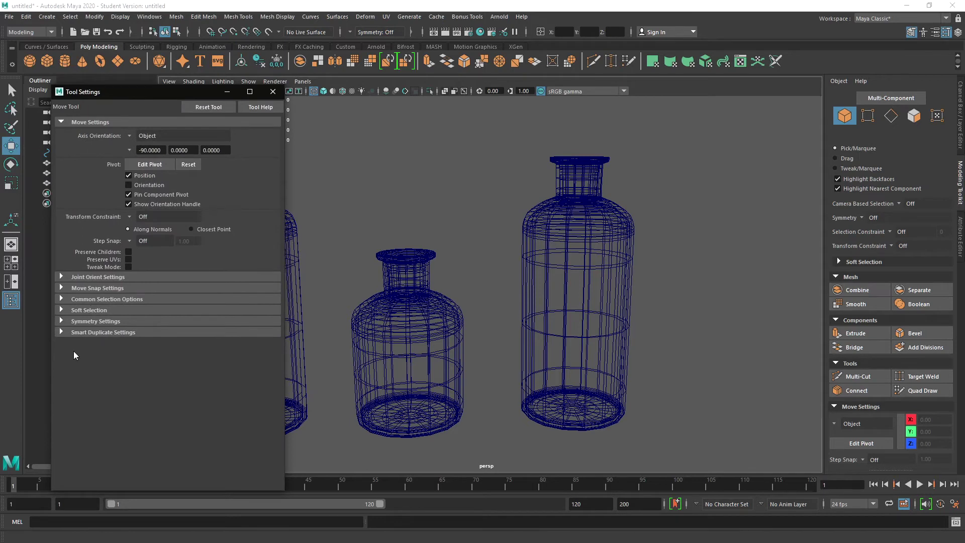
left_click(63, 332)
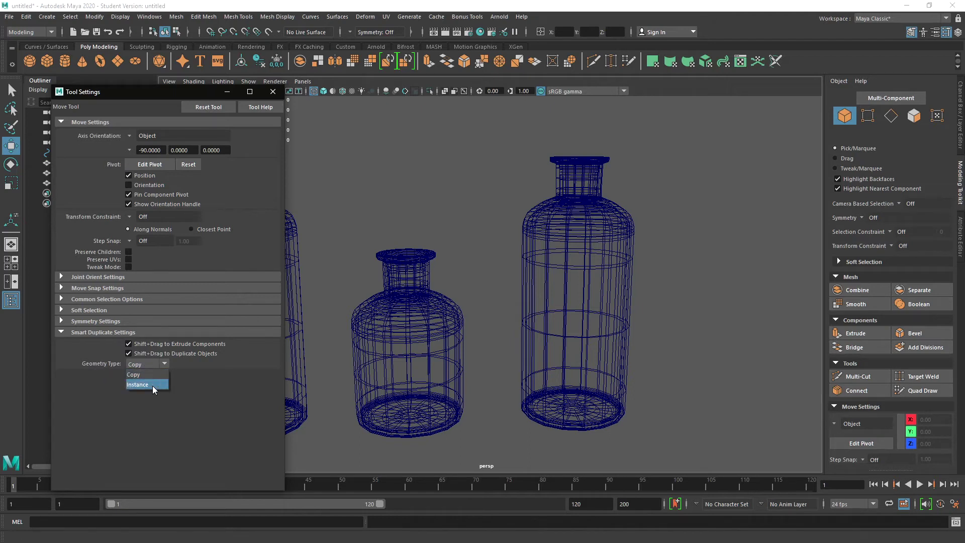
left_click(152, 385)
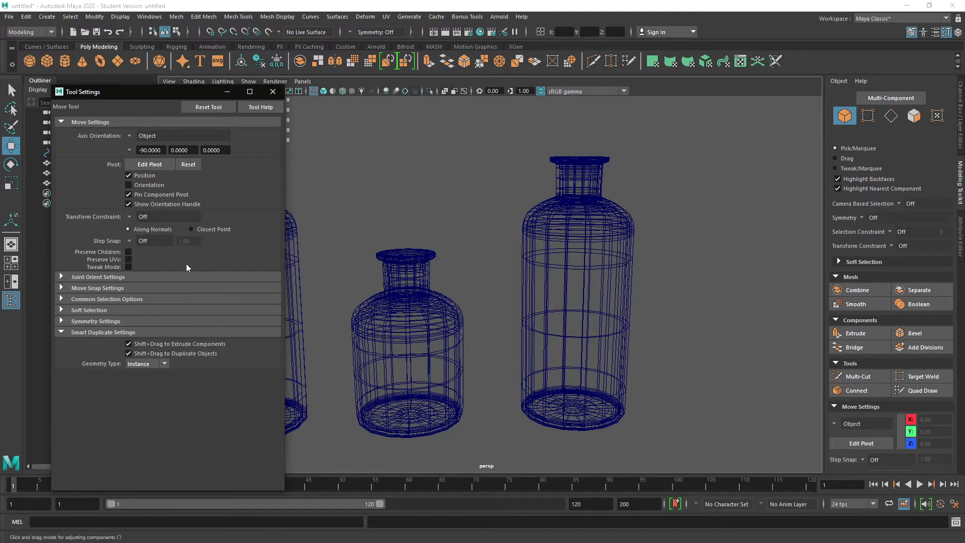
left_click(273, 92)
- Create an instance of the original bottle by smart-duplicating it along positive X
left_click(582, 422)
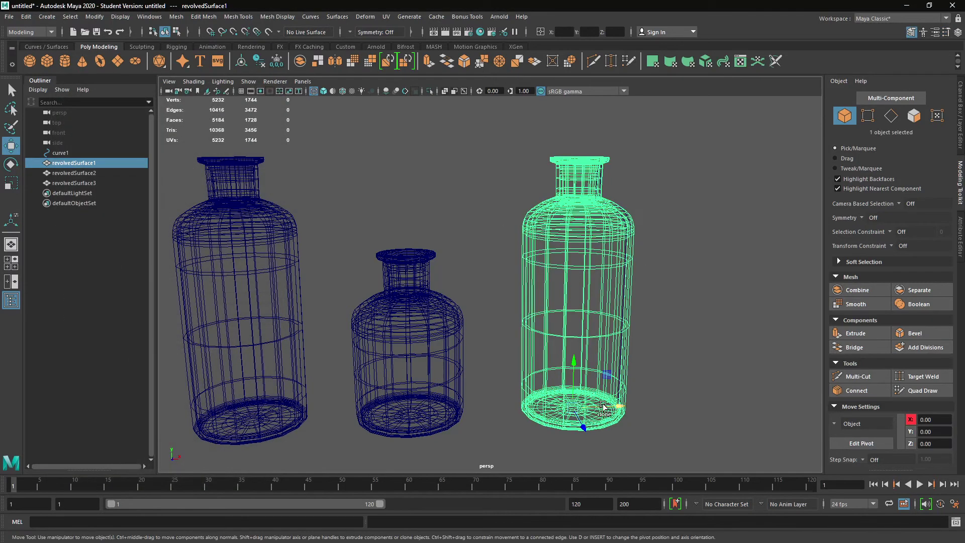
mouse_move(619, 408)
left_mouse_down("shift")
mouse_move(819, 408)
mouse_move(804, 409)
left_mouse_up("shift")
middle_click_drag(595, 261, 520, 261, "alt")
right_click_drag(519, 257, 480, 257)
left_click_drag(472, 133, 585, 287)
left_click(61, 153)
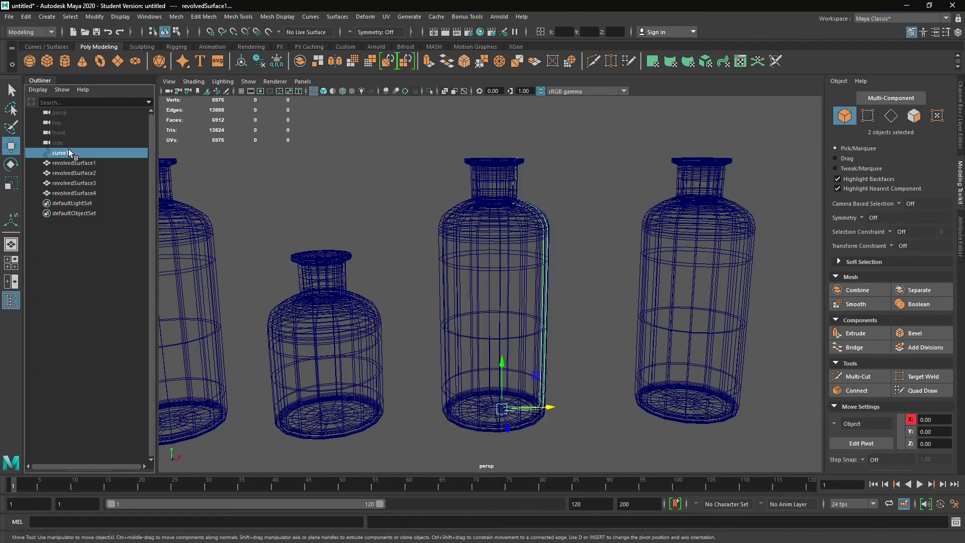
mouse_move(536, 213)
right_mouse_down()
mouse_move(486, 212)
mouse_move(497, 229)
mouse_move(548, 202)
right_mouse_up()
right_click(546, 230)
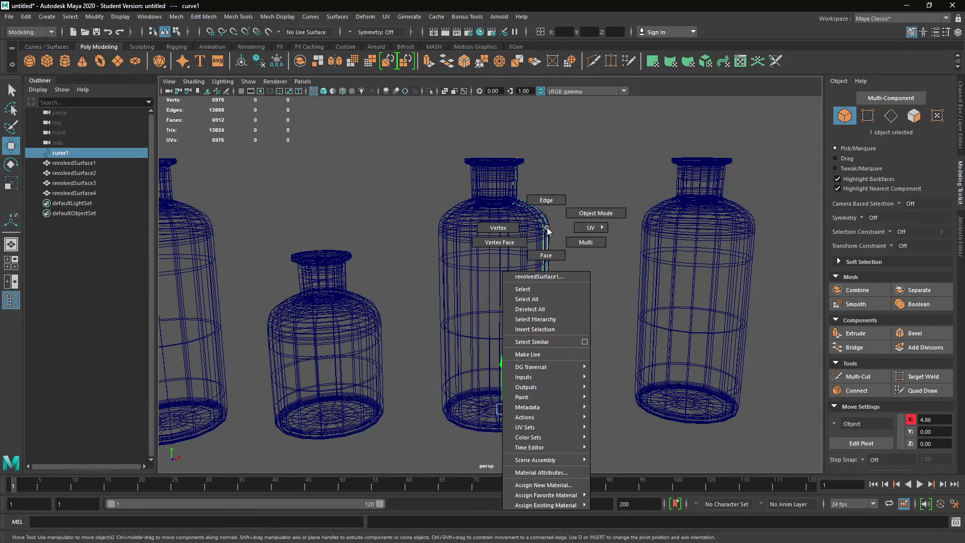
left_click(505, 228)
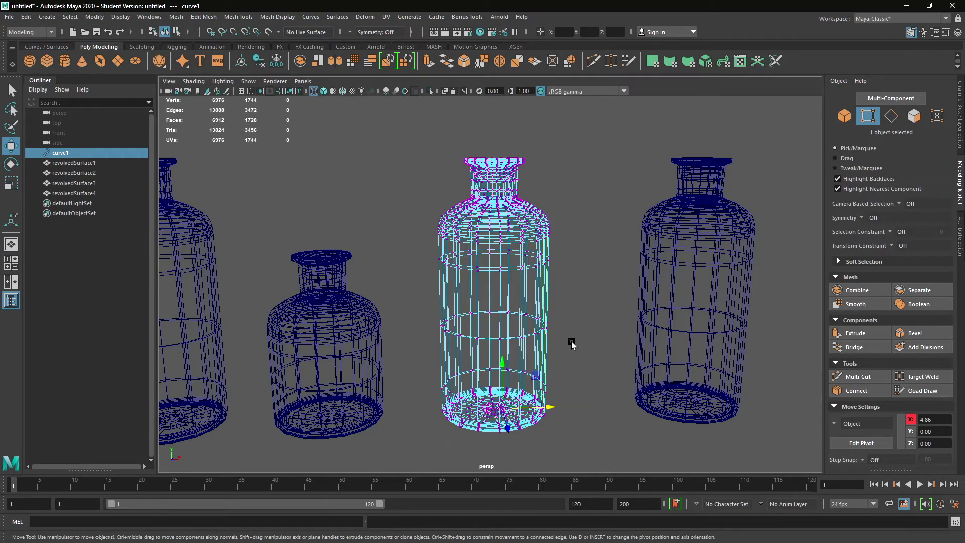
- Select curve1's control vertices from the lip to the shoulder and lower them to Y 122.88
left_click(61, 153)
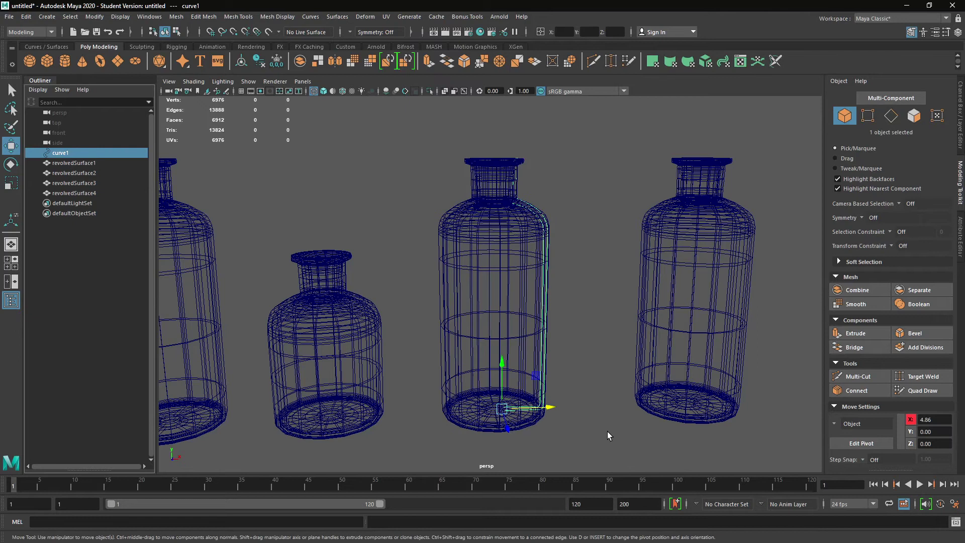
right_click(547, 241)
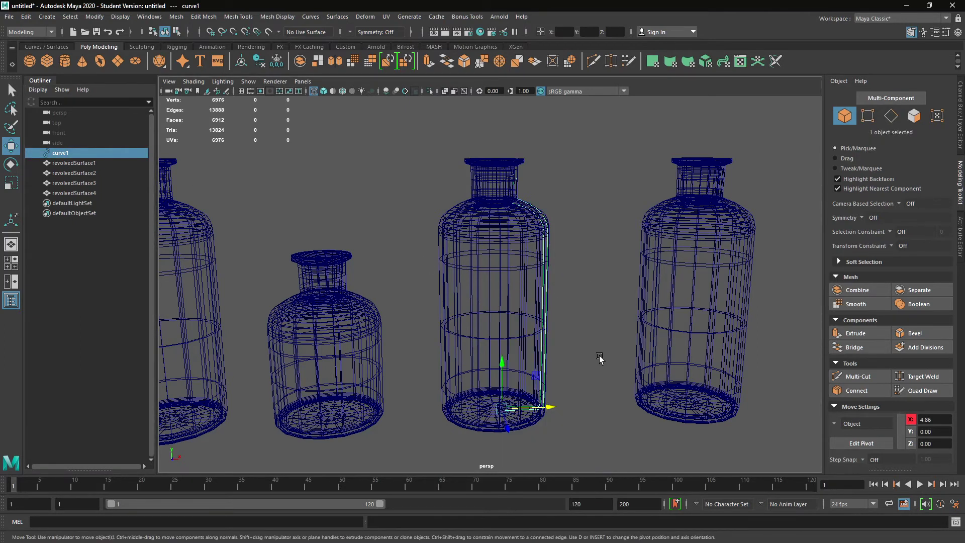
left_click_drag(600, 355, 526, 309, "alt")
right_click_drag(527, 308, 501, 288, "alt")
right_click(563, 287)
left_click_drag(489, 299, 542, 283, "alt")
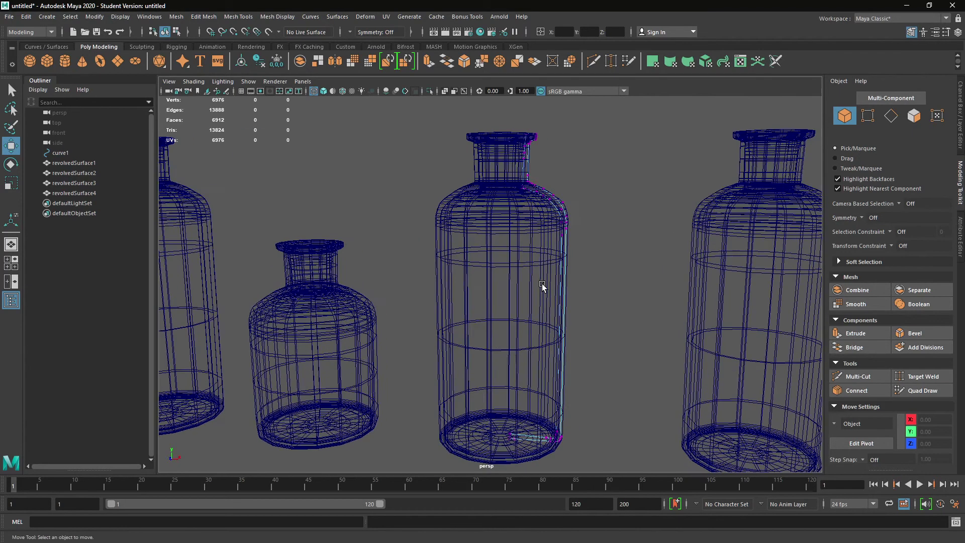
left_click_drag(490, 113, 621, 280)
middle_click_drag(598, 312, 555, 345, "alt")
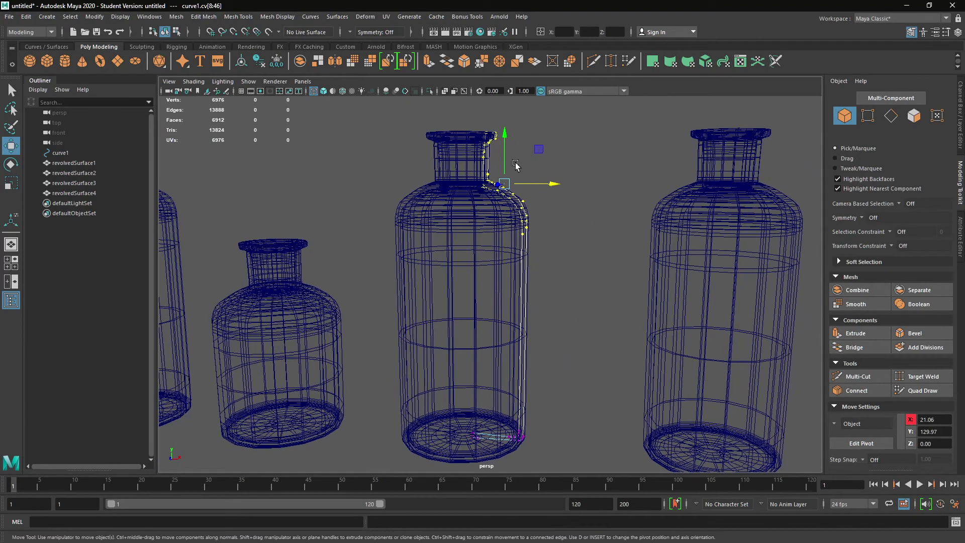
left_click_drag(505, 136, 536, 156)
- Delete the instanced bottle beside the original revolved bottle
scroll(537, 201, "down", 6)
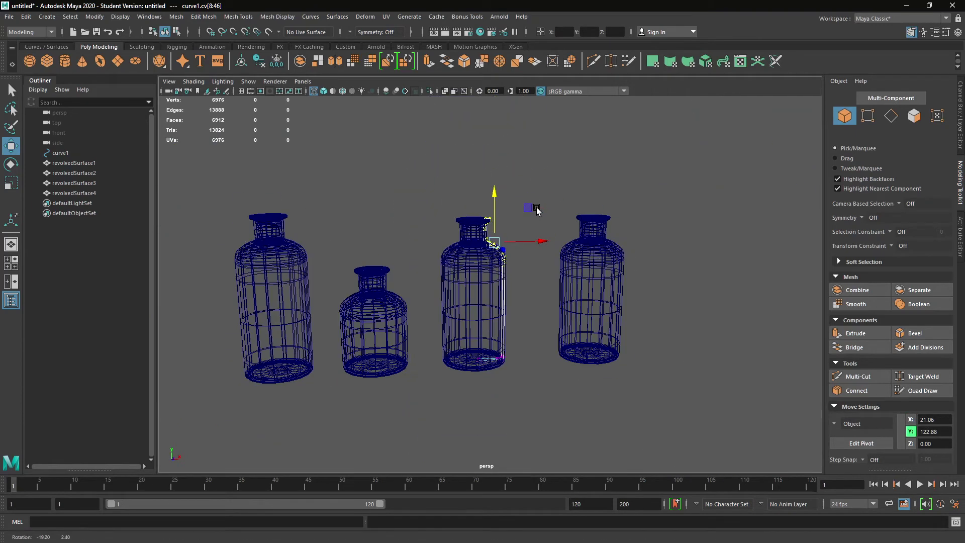
scroll(528, 269, "up", 3)
middle_click_drag(527, 269, 579, 272, "alt")
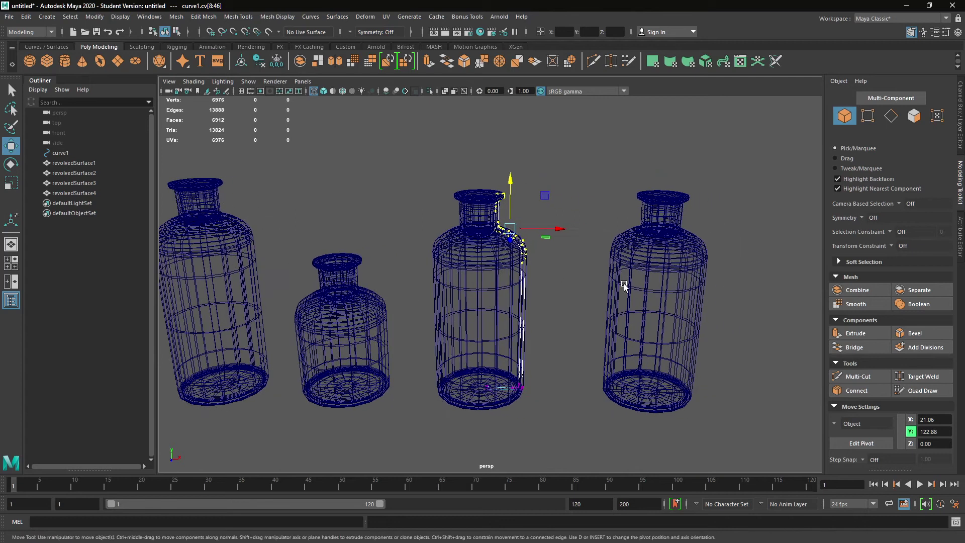
left_click(624, 287)
key("Delete")
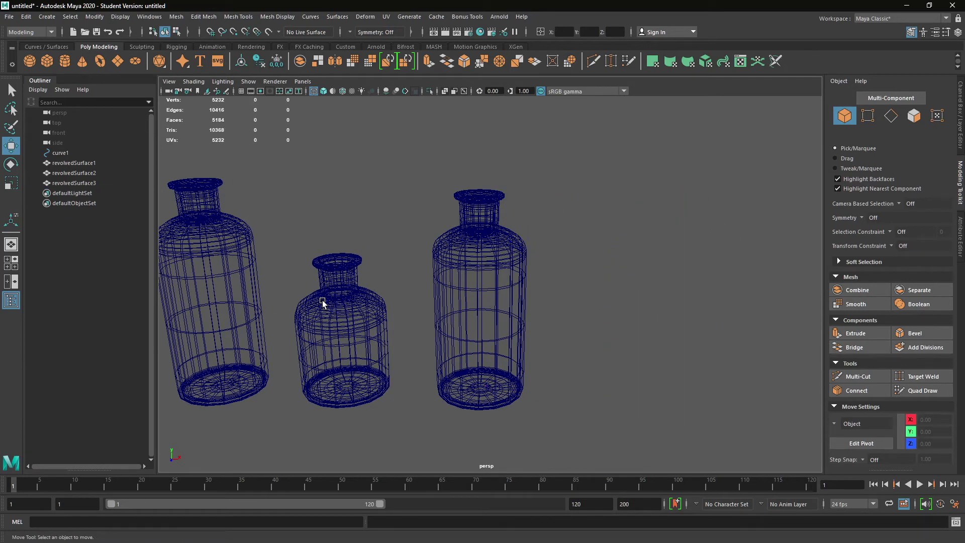
- Select revolvedSurface2 and revolvedSurface3, the short and tall copies, and hide them
middle_click_drag(323, 302, 502, 352, "alt")
left_click_drag(323, 173, 580, 423)
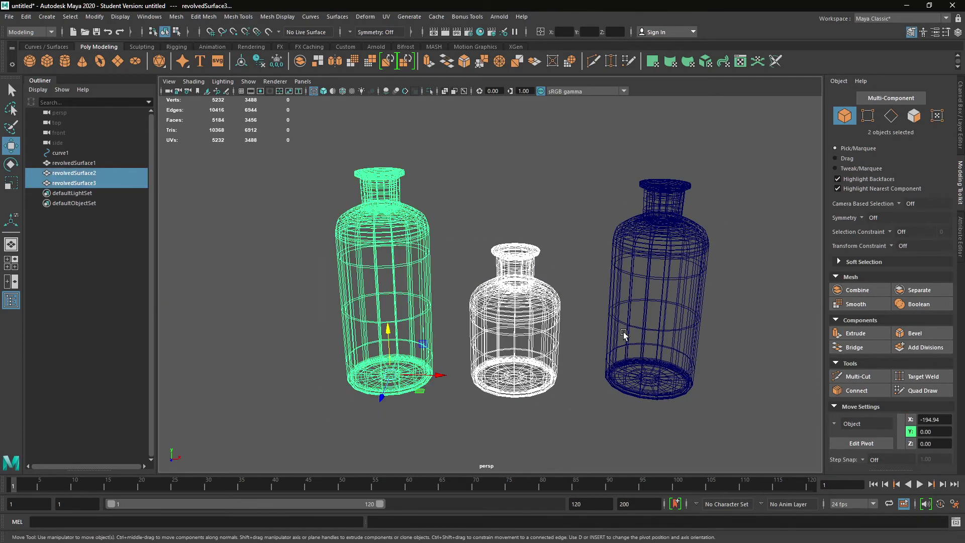
left_click(637, 315)
left_click_drag(313, 146, 552, 427)
key("ctrl+h")
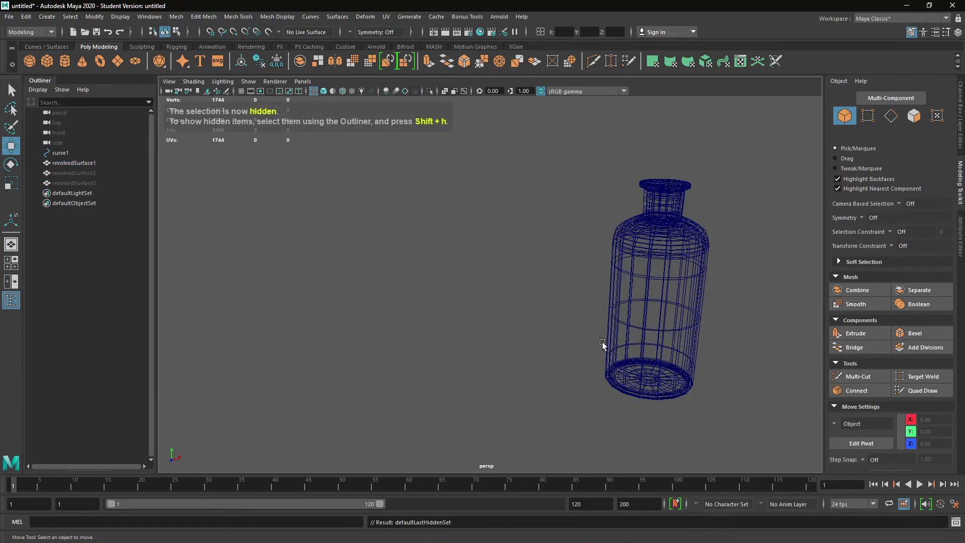
- Display the original bottle shaded and move it along X to -131.54, away from its profile curve
left_click(626, 246)
key("5")
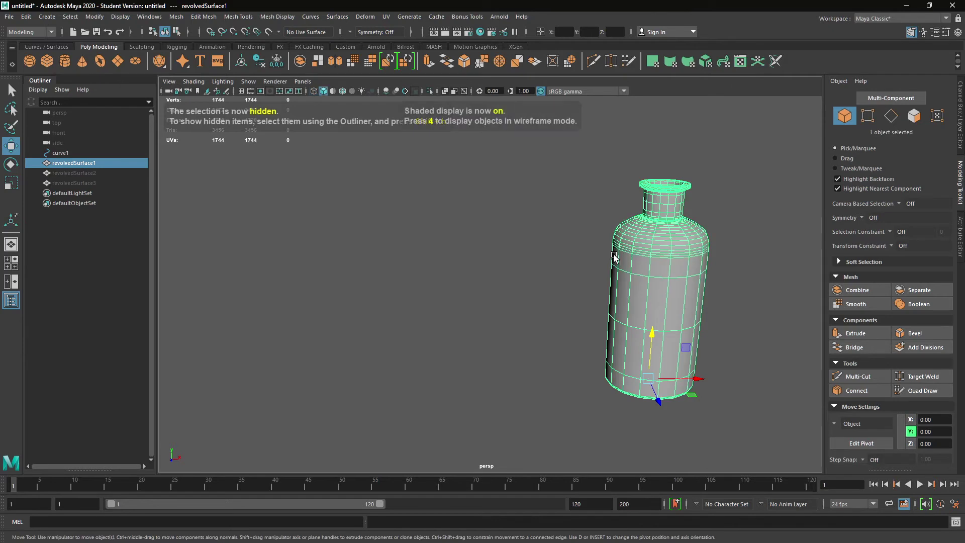
key("f")
middle_click_drag(520, 279, 535, 298, "alt")
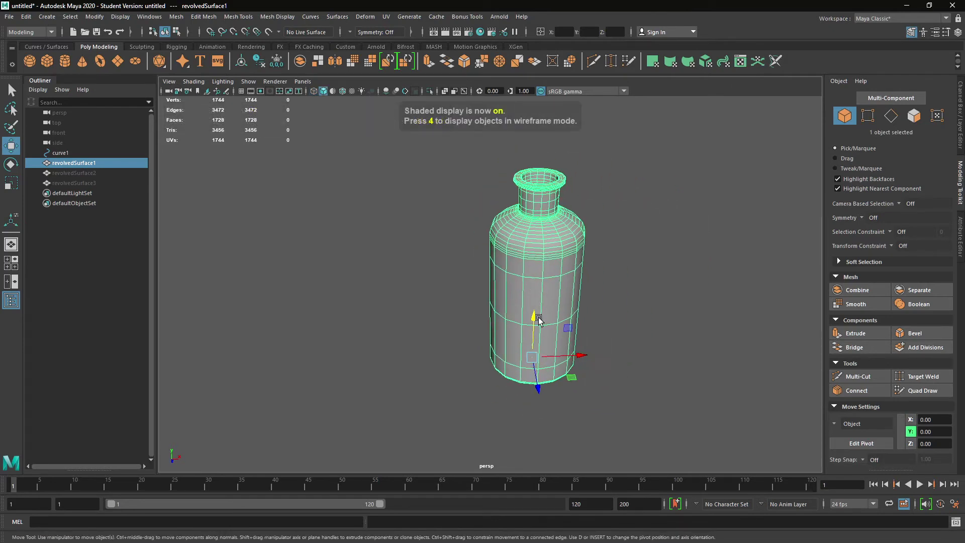
left_click_drag(583, 364, 465, 327)
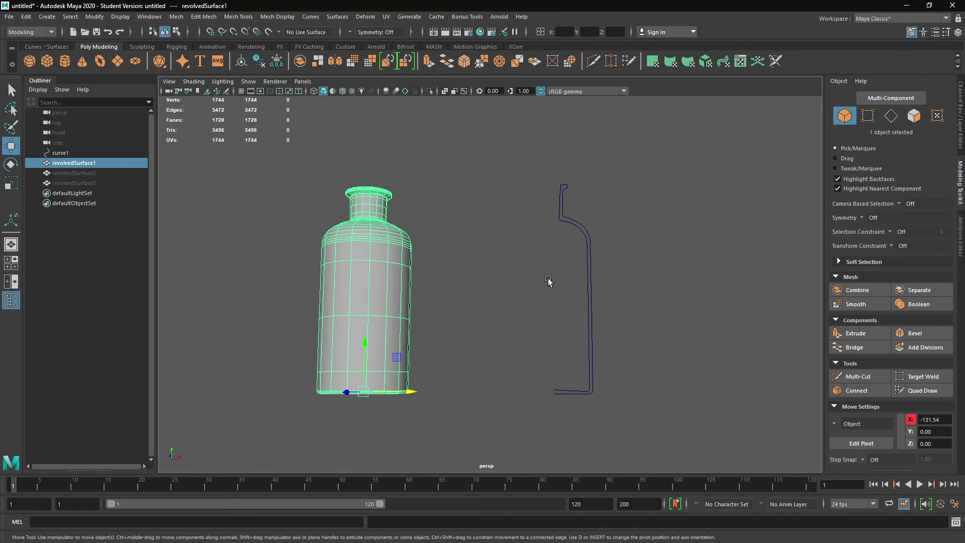
- Try raising the separated profile curve's control vertices from the lip to the shoulder, and undo the move
left_click_drag(556, 277, 569, 320, "alt")
right_click(625, 209)
left_click_drag(576, 161, 661, 251)
right_click_drag(641, 252, 581, 251)
left_click_drag(594, 170, 642, 242)
left_click_drag(626, 159, 648, 103)
key("ctrl+z")
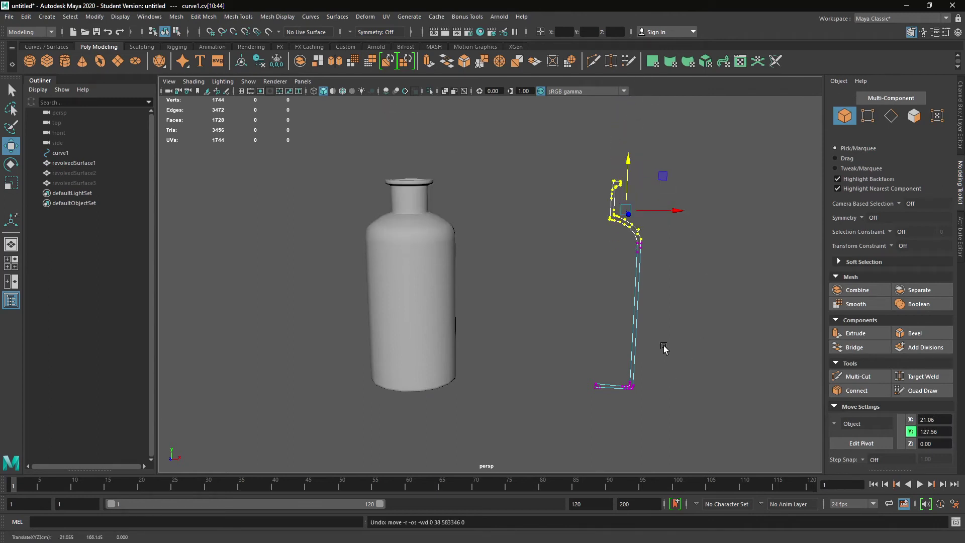
- Return the profile curve to object mode, try moving it along X to 77.83, and undo the move
left_click_drag(663, 348, 596, 265, "alt")
right_click_drag(587, 281, 691, 276)
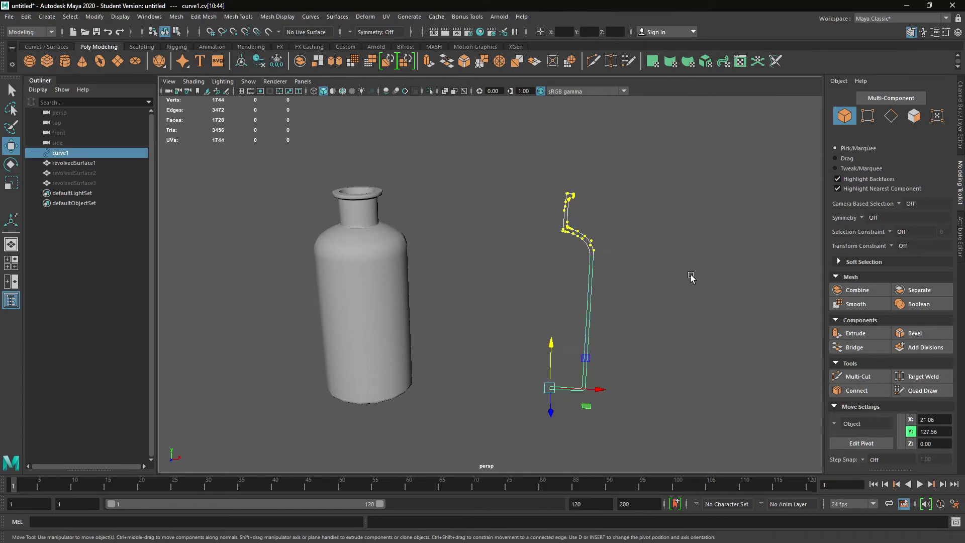
left_click(691, 276)
left_click_drag(541, 173, 659, 535)
left_click_drag(539, 353, 533, 416, "alt")
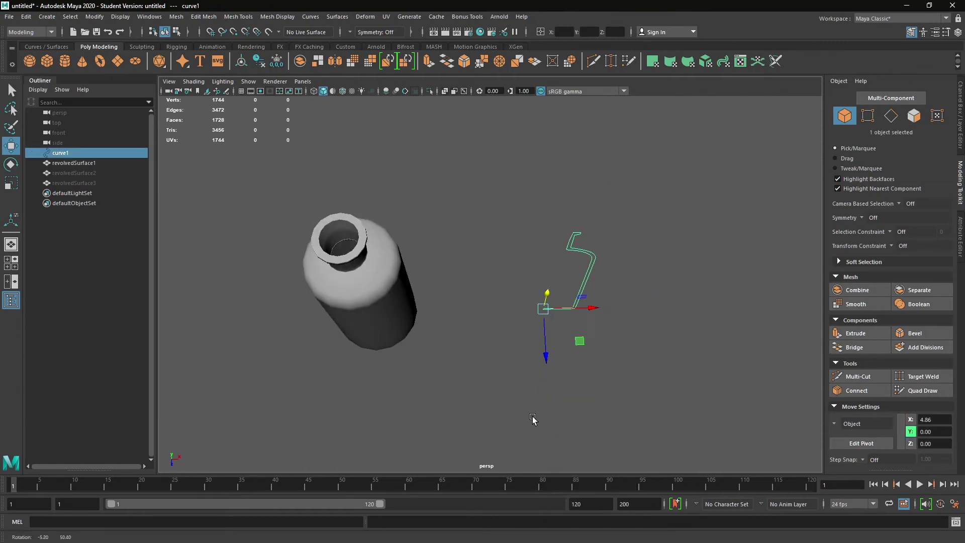
left_click_drag(586, 309, 525, 382)
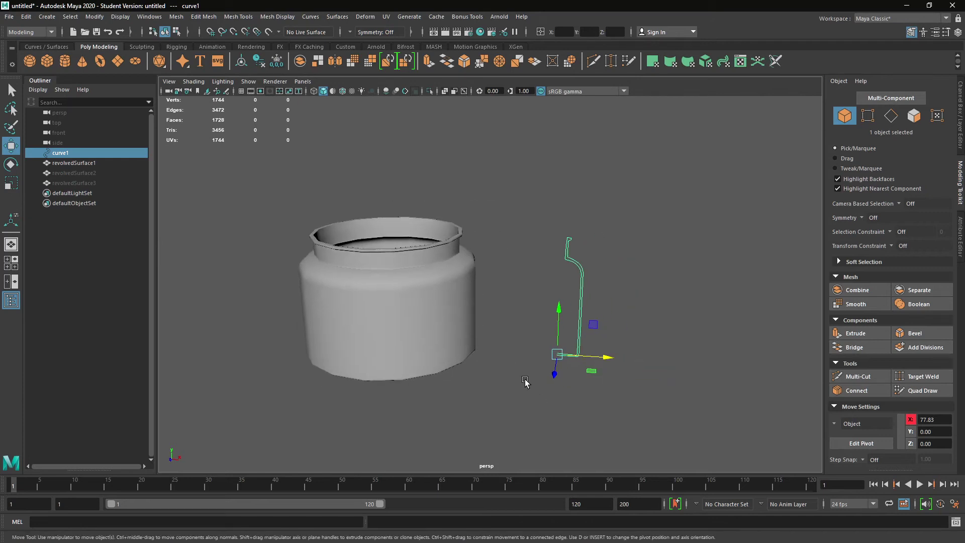
key("ctrl+z")
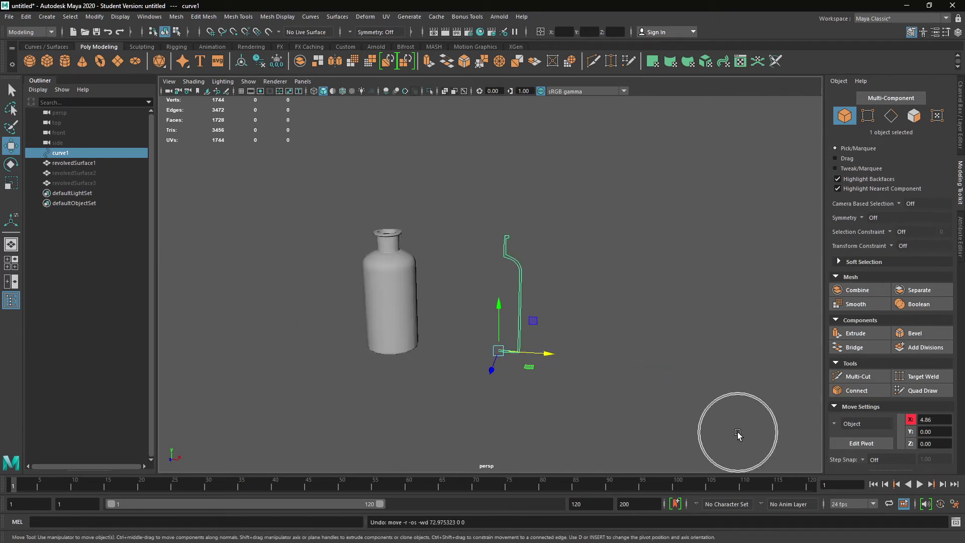
- Show the channel box, select the original bottle, and expand its revolve1 construction settings
key("ctrl+a")
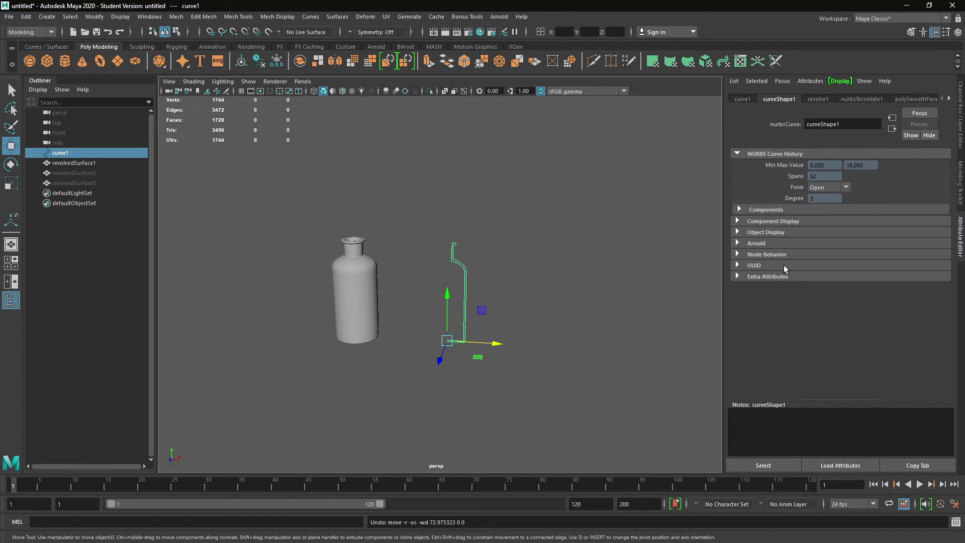
key("ctrl+a")
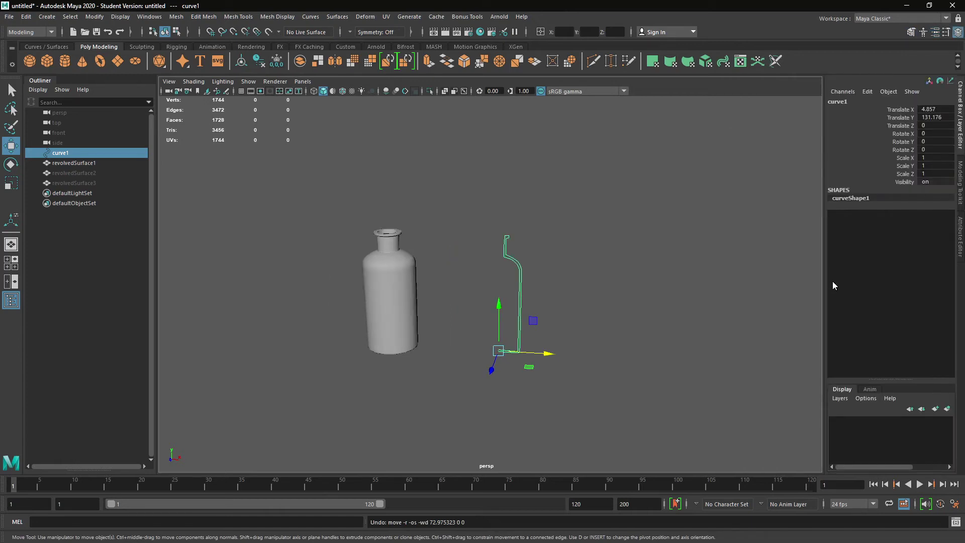
double_click(846, 198)
left_click(704, 254)
left_click_drag(470, 193, 556, 364)
left_click(389, 274)
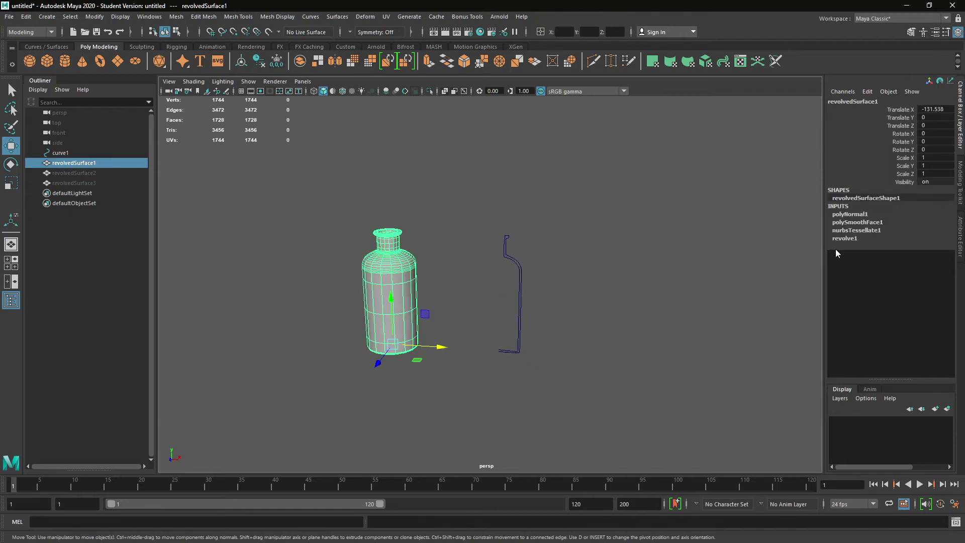
left_click(345, 167)
left_click_drag(355, 215, 430, 344)
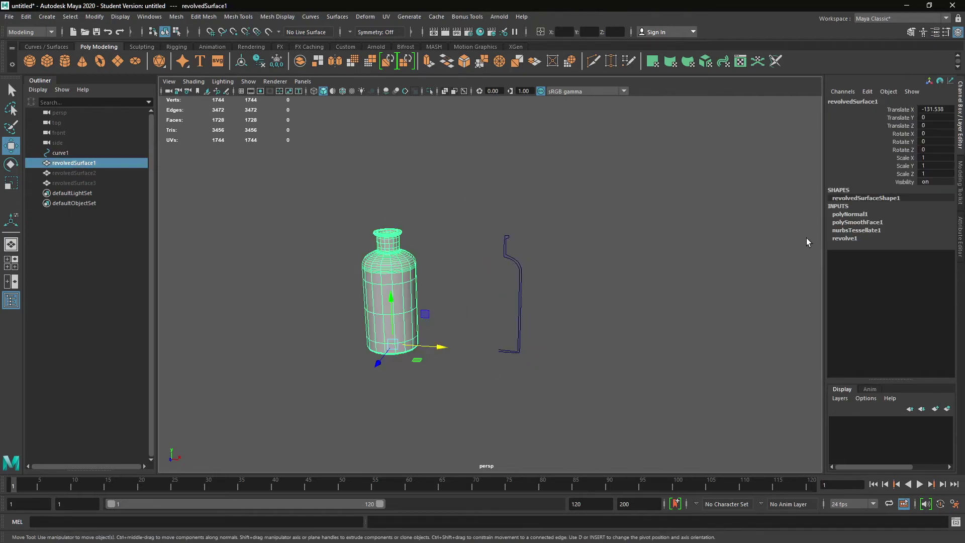
left_click(853, 239)
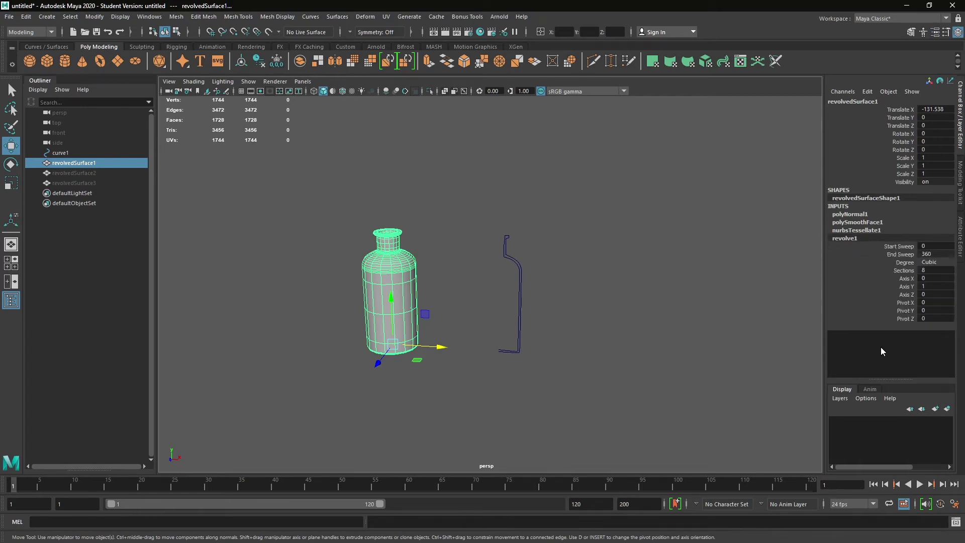
- Try adjusting the End Sweep of the bottle's revolve1 input interactively, and undo the change
scroll(470, 321, "up", 5)
middle_click_drag(469, 322, 580, 321, "alt")
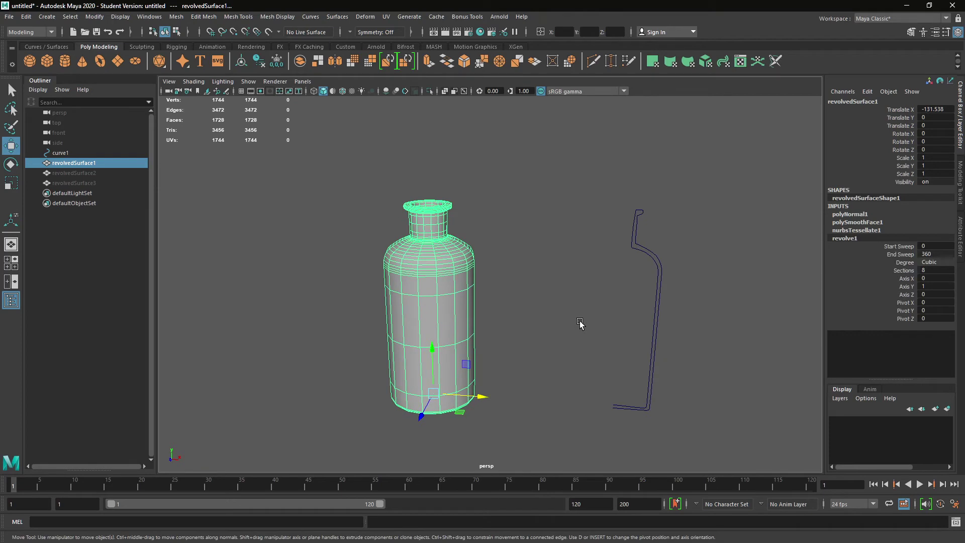
scroll(648, 295, "up", 2)
middle_click_drag(649, 295, 611, 274, "alt")
left_click(896, 257)
scroll(582, 261, "up", 2)
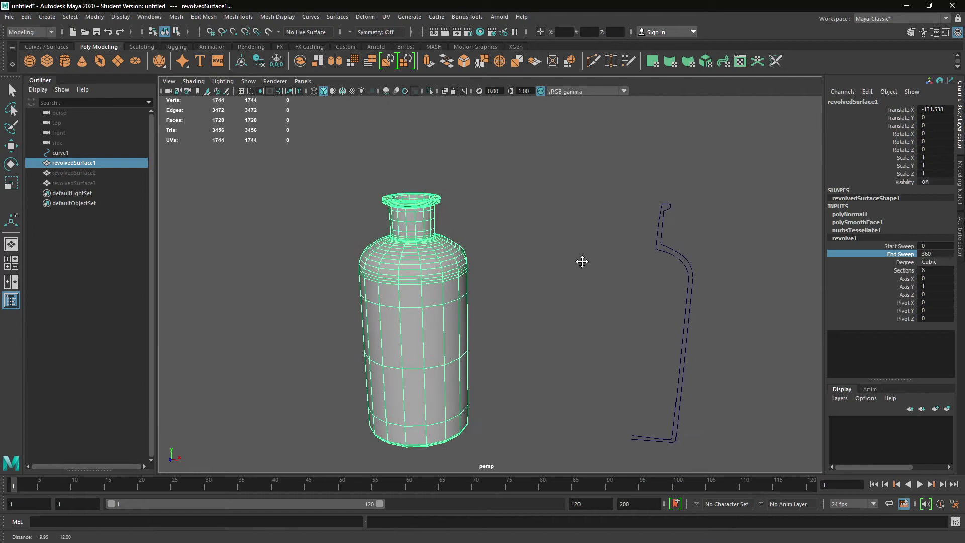
middle_click_drag(583, 222, 519, 222)
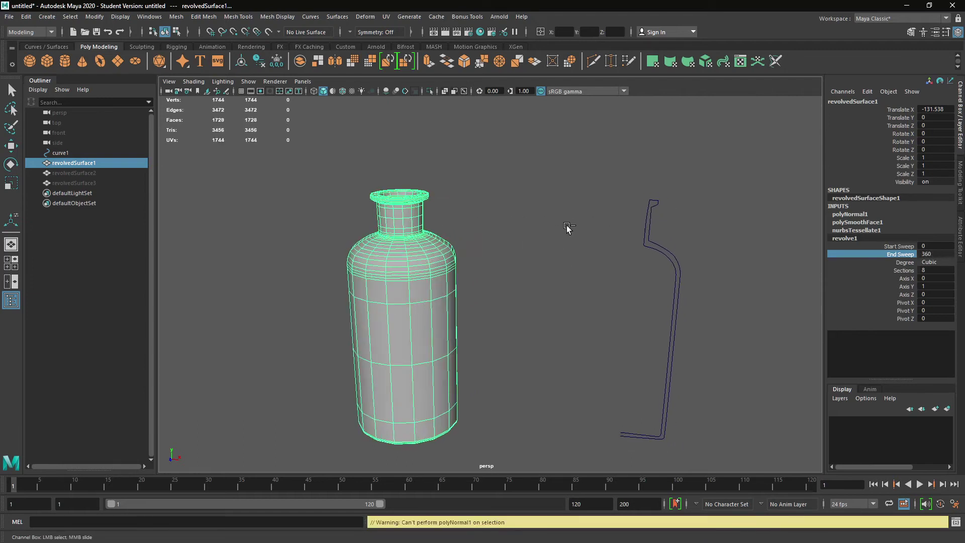
key("ctrl+z")
key("w")
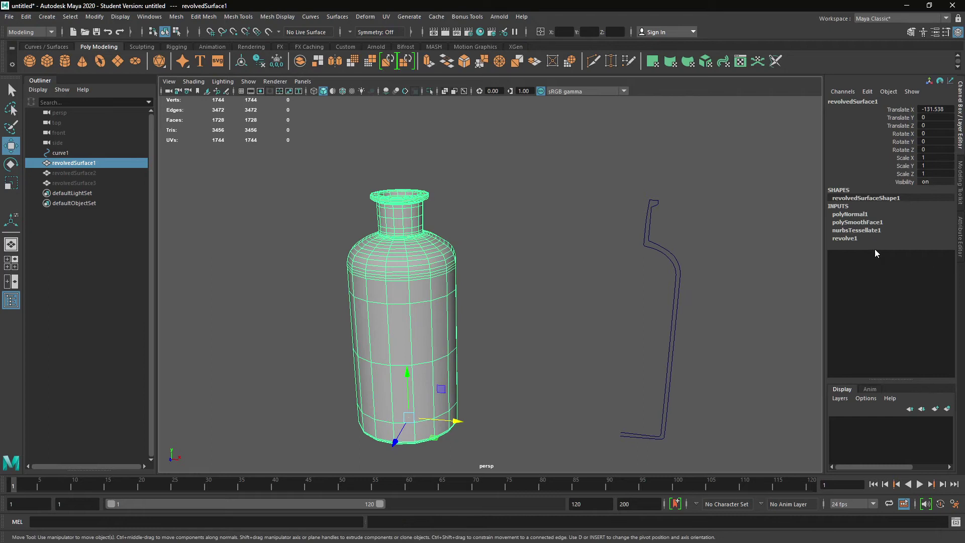
- Set the Sections of the bottle's revolve1 input to 23 for a smoother surface
left_click(855, 237)
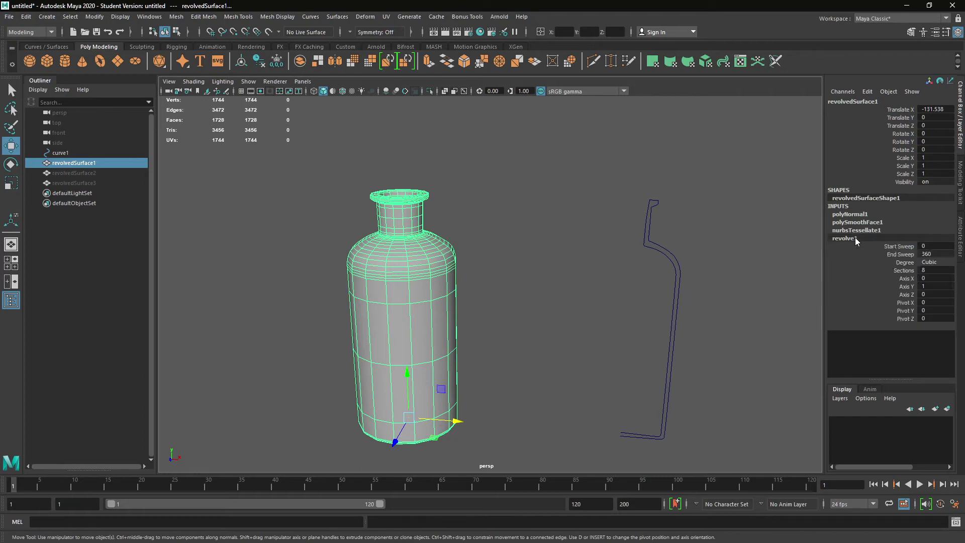
left_click(904, 270)
middle_click_drag(542, 248, 615, 230)
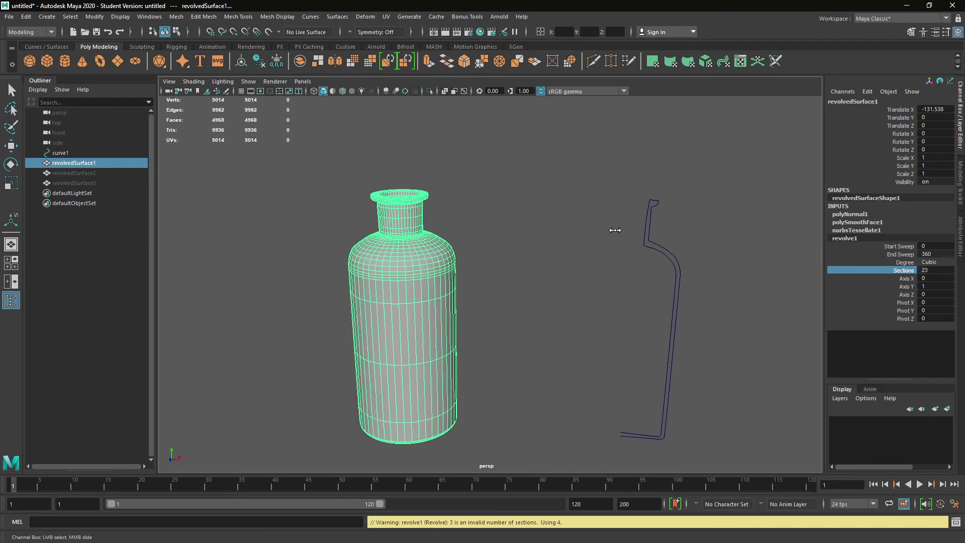
left_click_drag(516, 252, 587, 269, "alt")
- Try tilting the revolve by changing revolve1's Axis X value interactively, and undo the change
left_click(904, 279)
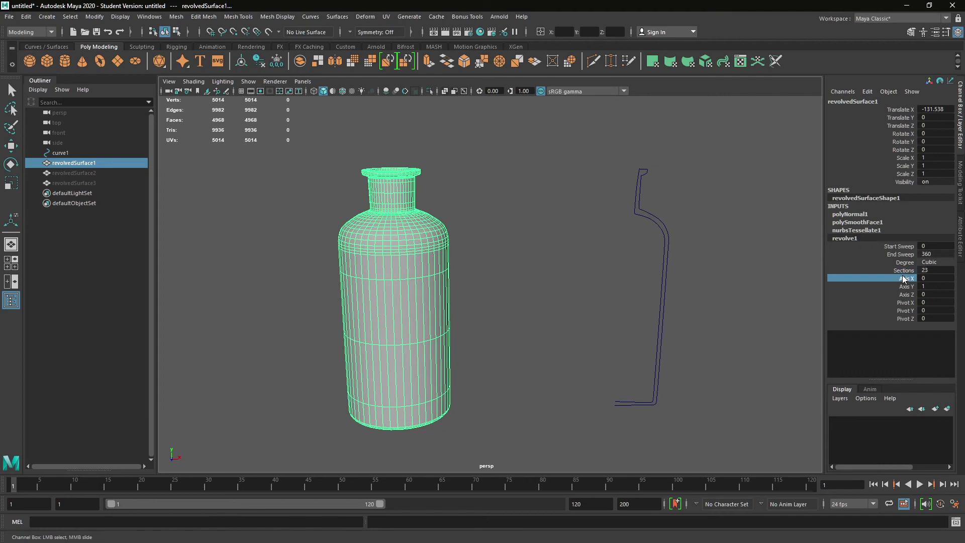
middle_click_drag(567, 268, 354, 284)
left_click_drag(354, 284, 425, 217, "alt")
scroll(558, 250, "down", 4)
key("ctrl+z")
key("ctrl+z")
key("ctrl+z")
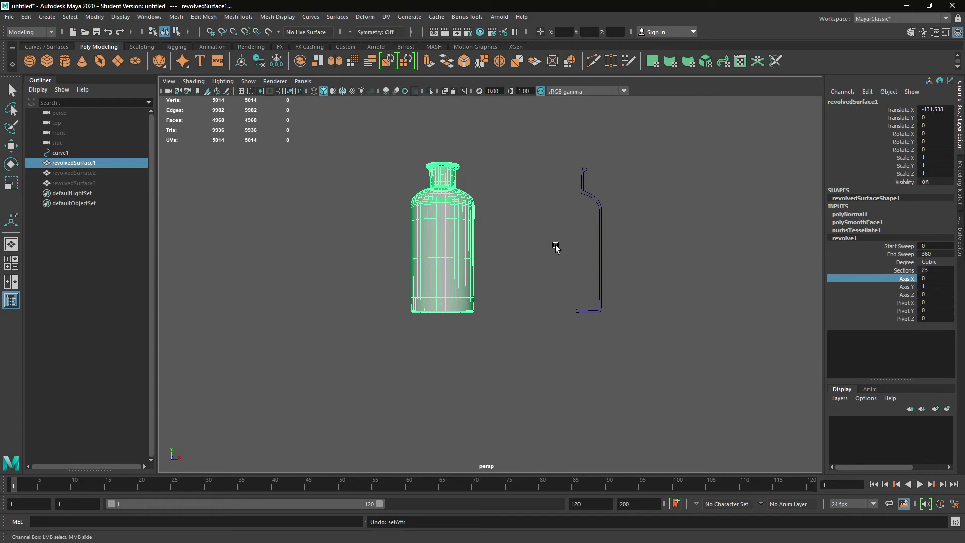
- Select the profile curve, try moving it along X, and undo the move
left_click_drag(556, 248, 599, 304, "alt")
left_click(600, 304)
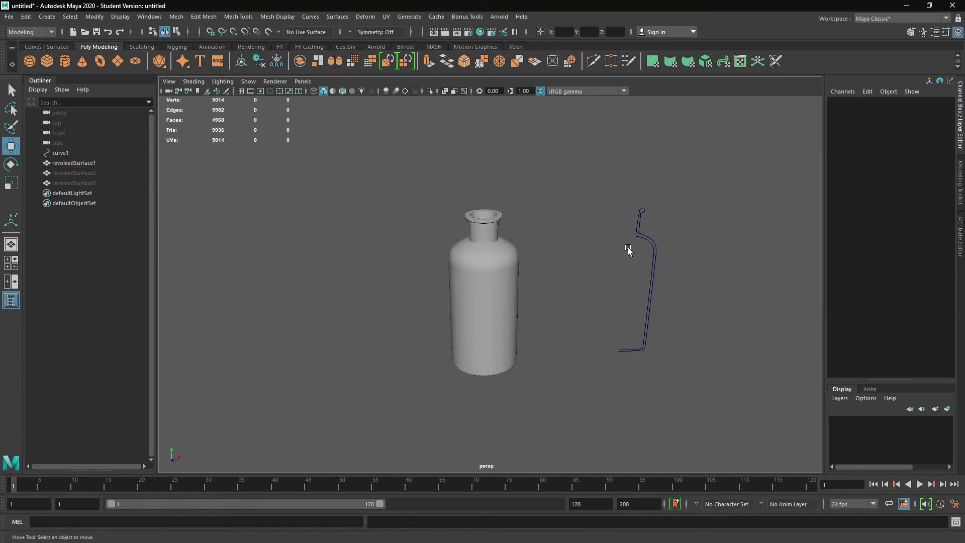
left_click(637, 232)
key("w")
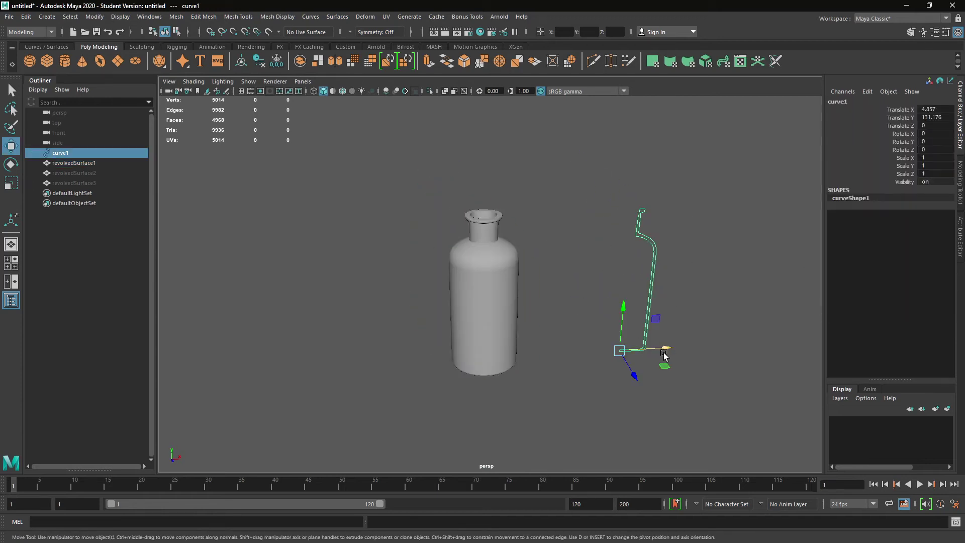
left_click_drag(665, 347, 583, 314)
key("ctrl+z")
- Delete the construction history of the original bottle, revolvedSurface1
left_click(708, 329)
left_click(495, 246)
scroll(659, 355, "up", 3)
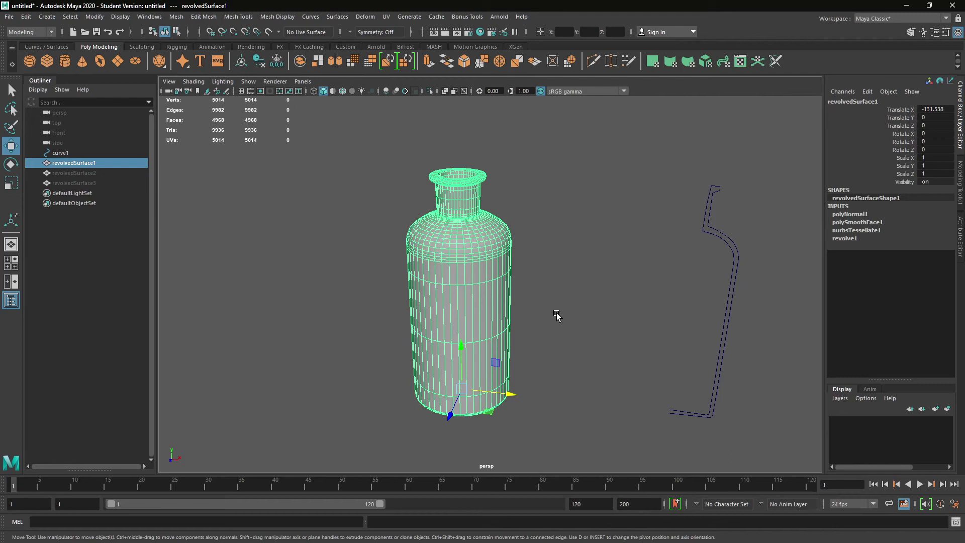
left_click(708, 224)
left_click(452, 221)
left_click(26, 16)
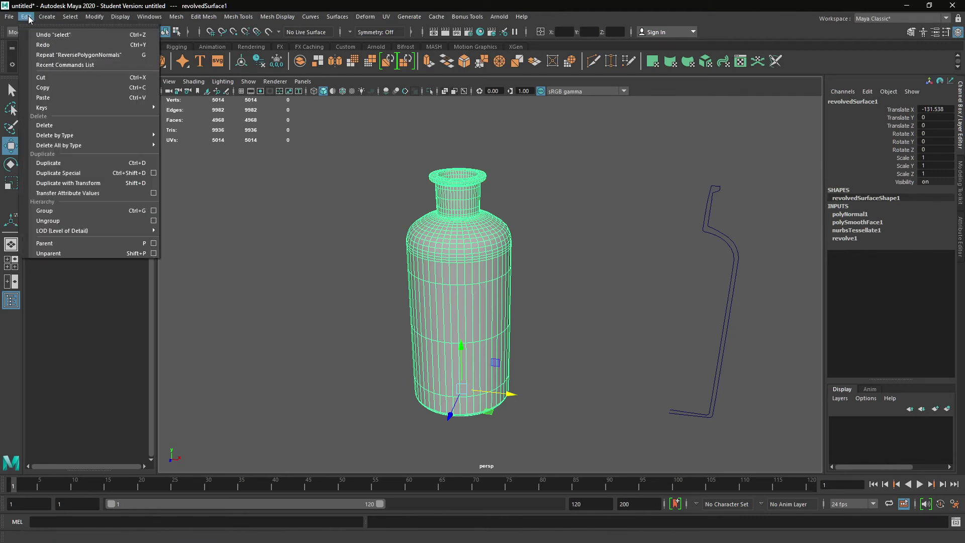
mouse_move(71, 136)
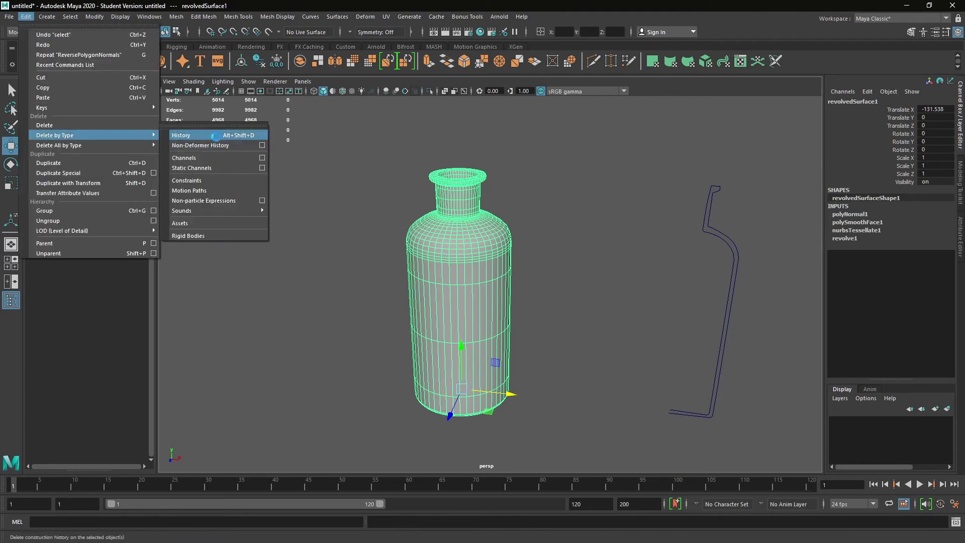
left_click(216, 144)
- Try moving the profile curve's control vertices from lip to shoulder vertically, and undo the moves
left_click(743, 250)
left_click(738, 250)
right_click_drag(727, 241, 679, 242)
left_click_drag(665, 150, 800, 311)
left_click_drag(732, 182, 729, 229)
left_click(657, 198)
left_click_drag(651, 200, 729, 280)
key("ctrl+z")
key("ctrl+z")
key("ctrl+z")
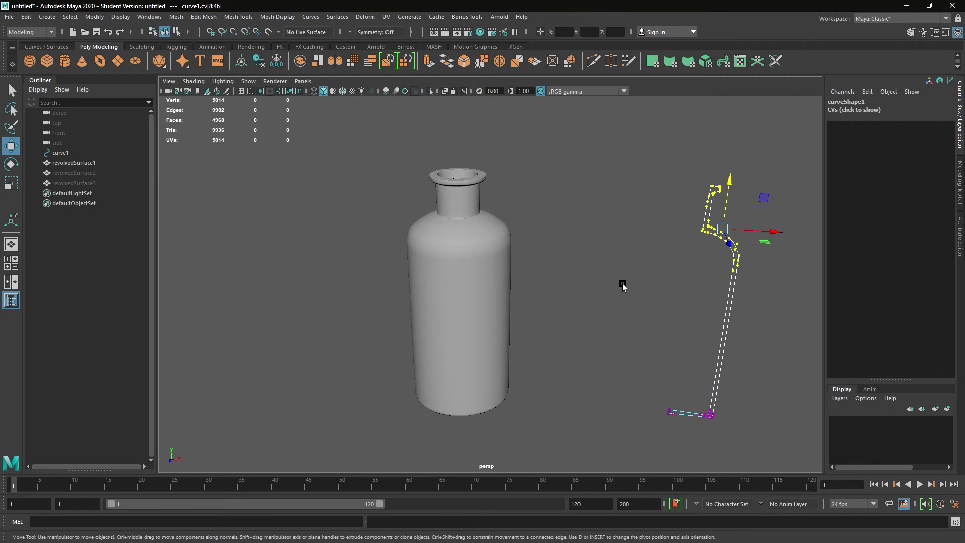
- Return the profile curve to object mode, hide curve1, and frame the remaining bottle
left_click(623, 286)
right_click_drag(724, 281, 743, 274)
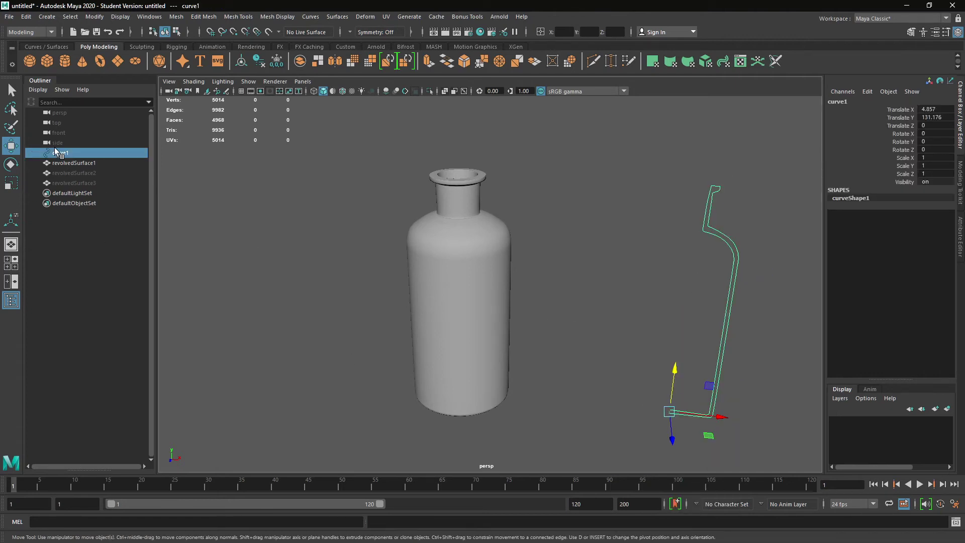
key("ctrl+h")
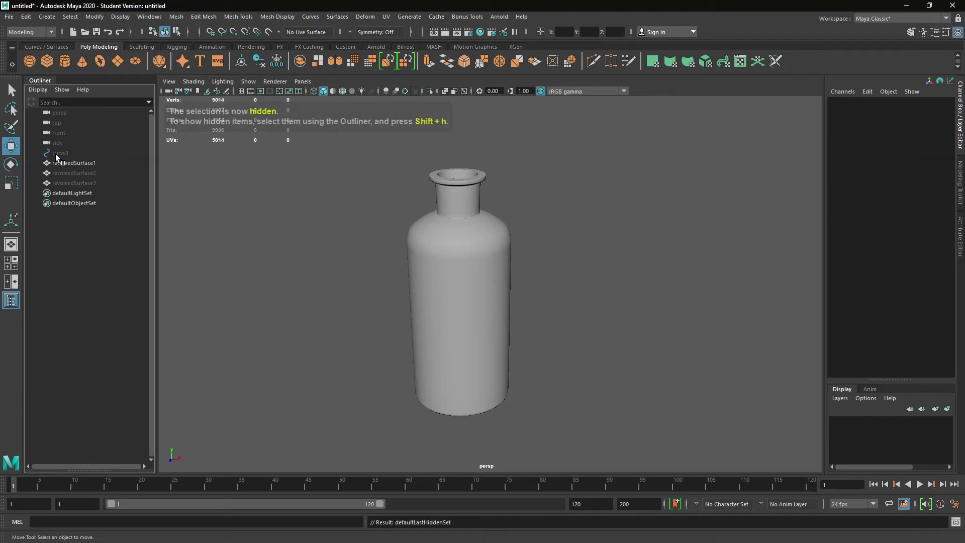
left_click(490, 289)
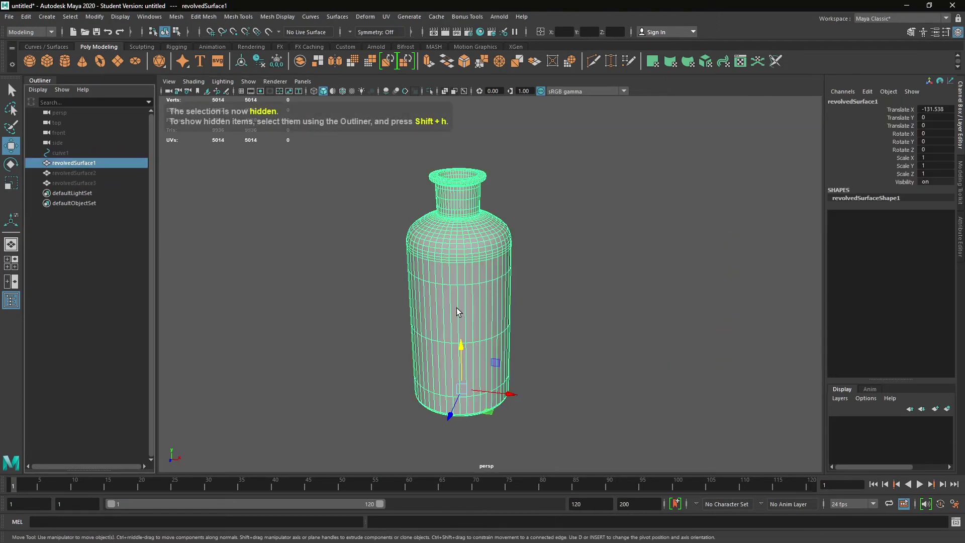
key("f")
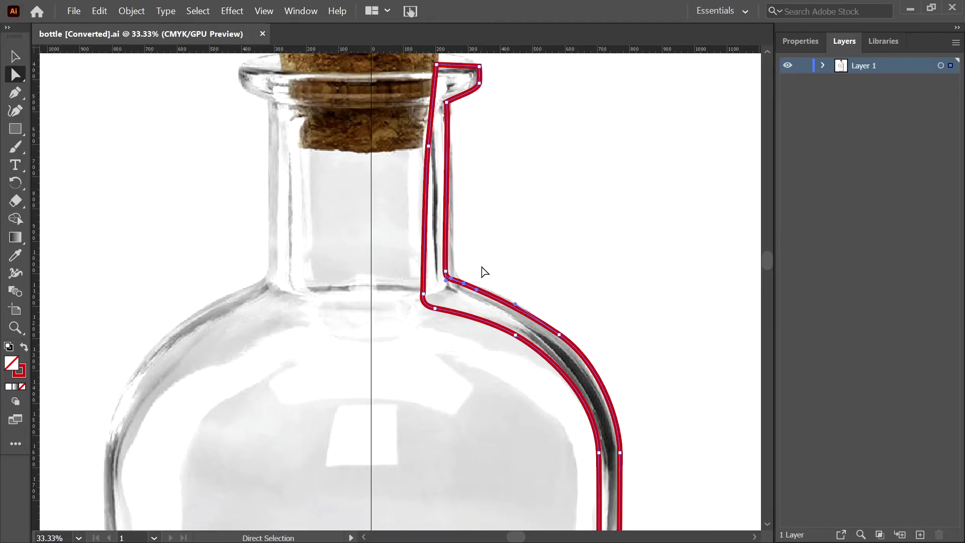
- Switch to Illustrator and examine the full traced bottle profile from the lip down to the base
key("ctrl+minus")
key("ctrl+minus")
key("ctrl+minus")
key("ctrl+minus")
key("ctrl+minus")
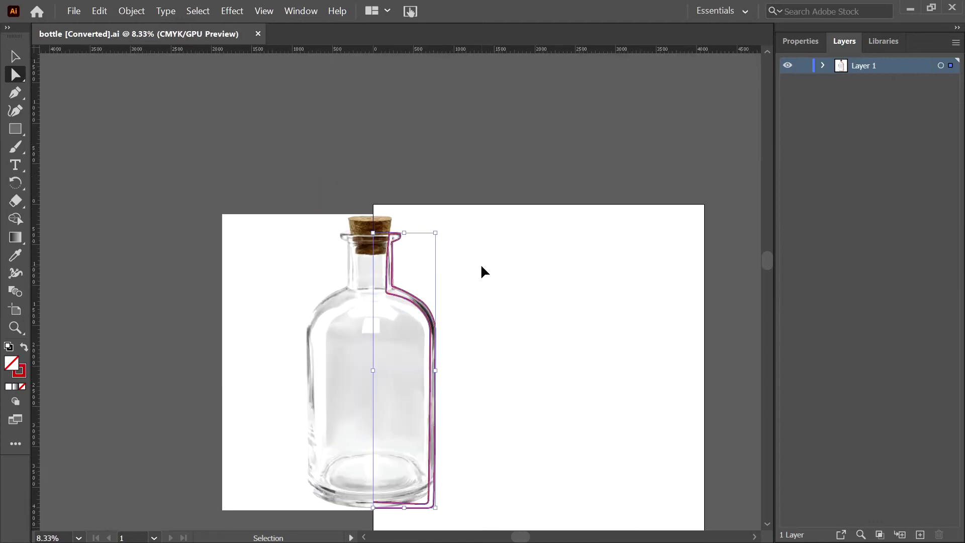
scroll(404, 408, "up", 1)
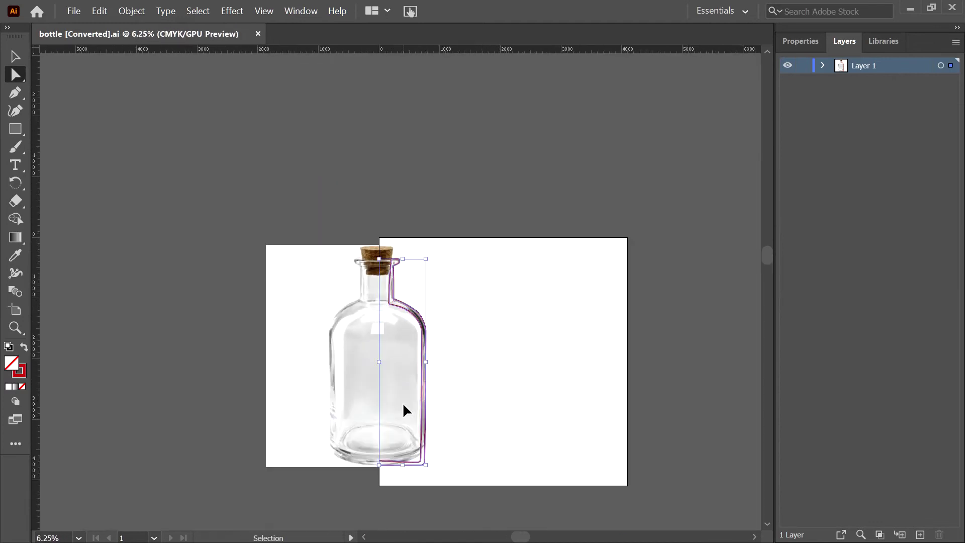
key("ctrl+plus")
key("ctrl+plus")
key("ctrl+plus")
key("space")
left_click_drag(377, 437, 364, 309)
- Select the outer base line's end anchor on the centre line and check its alignment along the profile
left_click(350, 408)
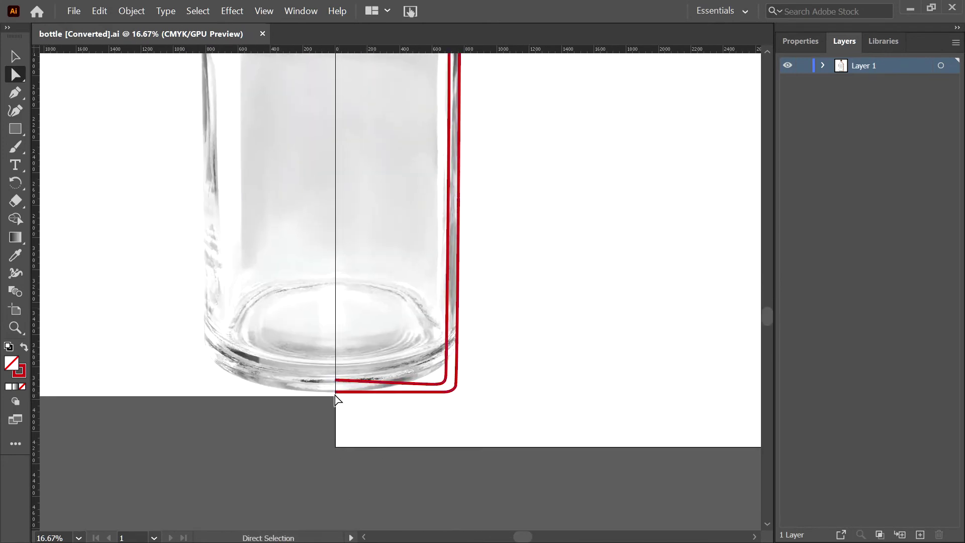
left_click(335, 393)
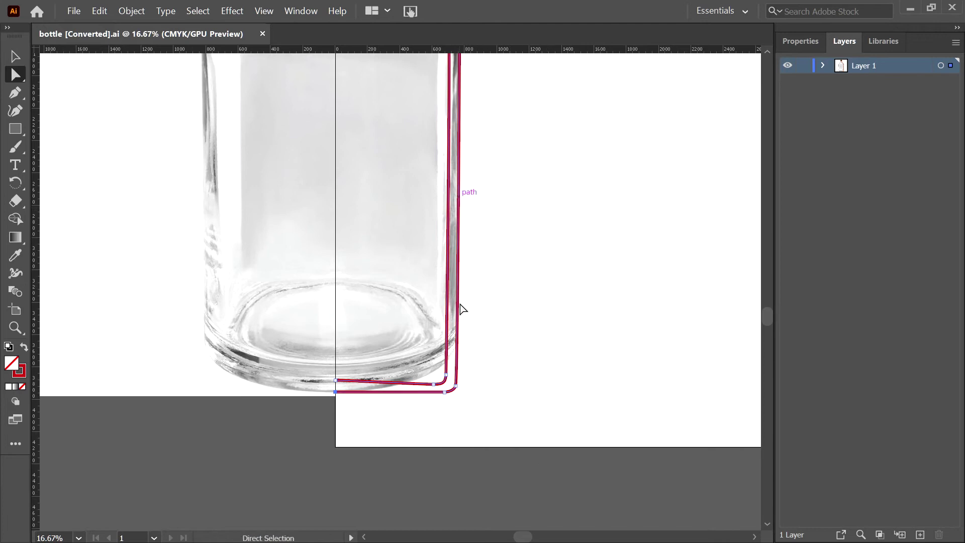
scroll(442, 355, "down", 2)
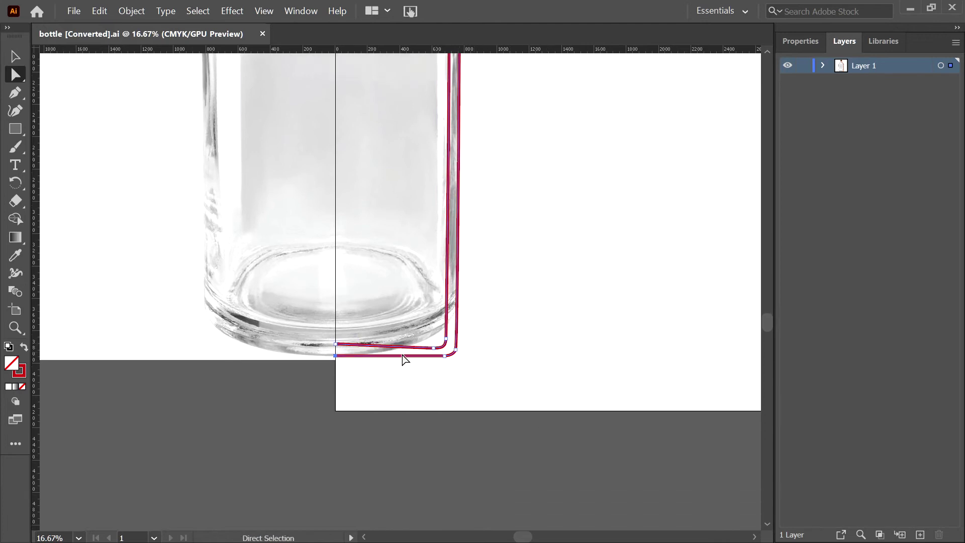
left_click(335, 356)
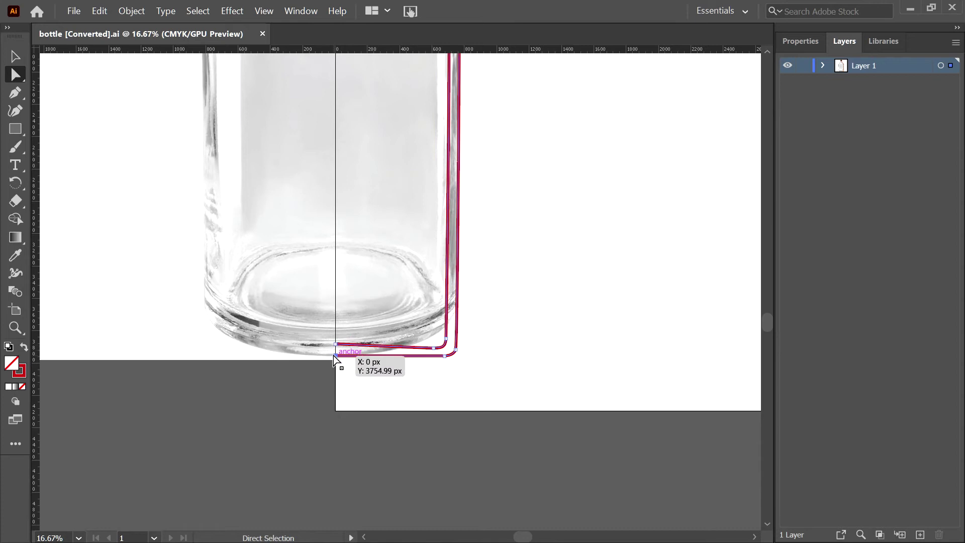
scroll(543, 326, "up", 12)
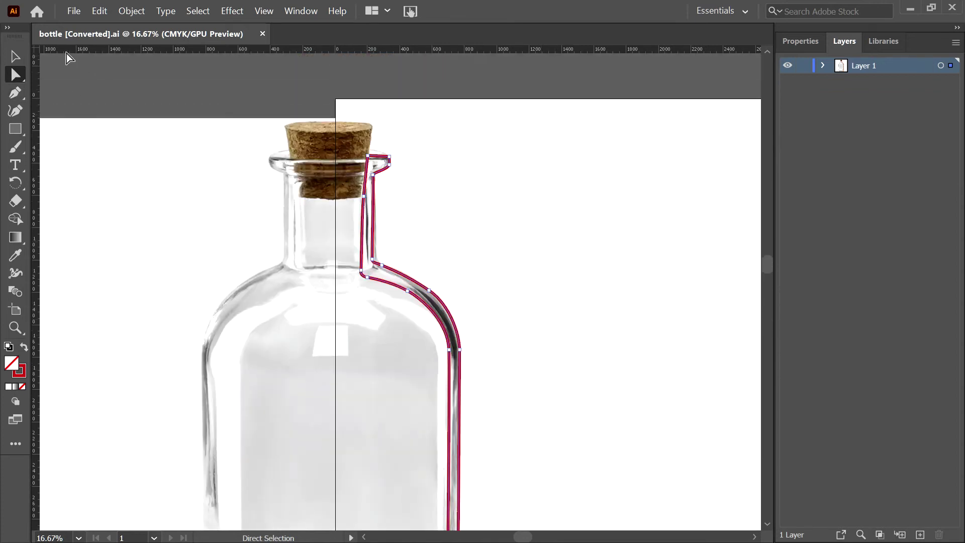
- Start saving a copy on the computer as bottle [Converted].ai in Adobe Illustrator (*.AI) format
left_click(11, 62)
left_click(74, 10)
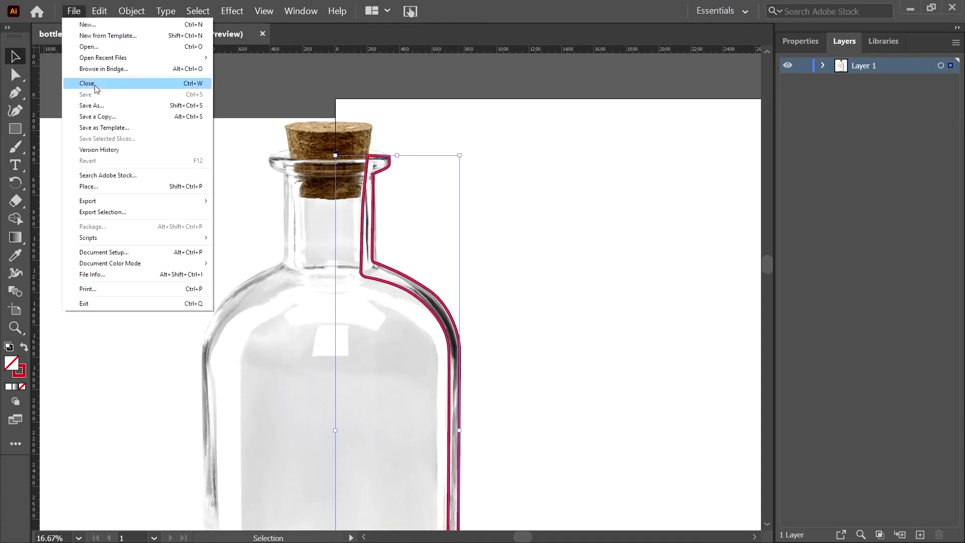
left_click(123, 106)
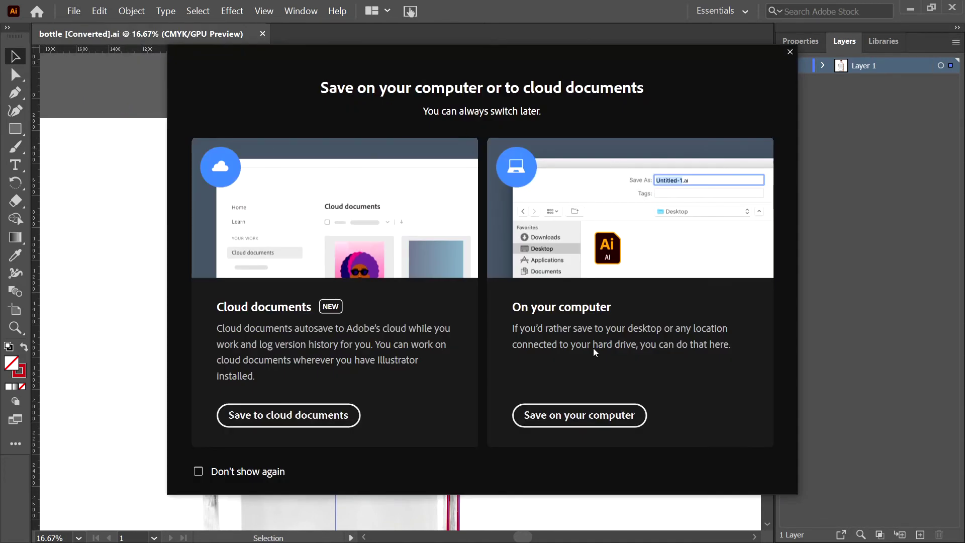
left_click(583, 413)
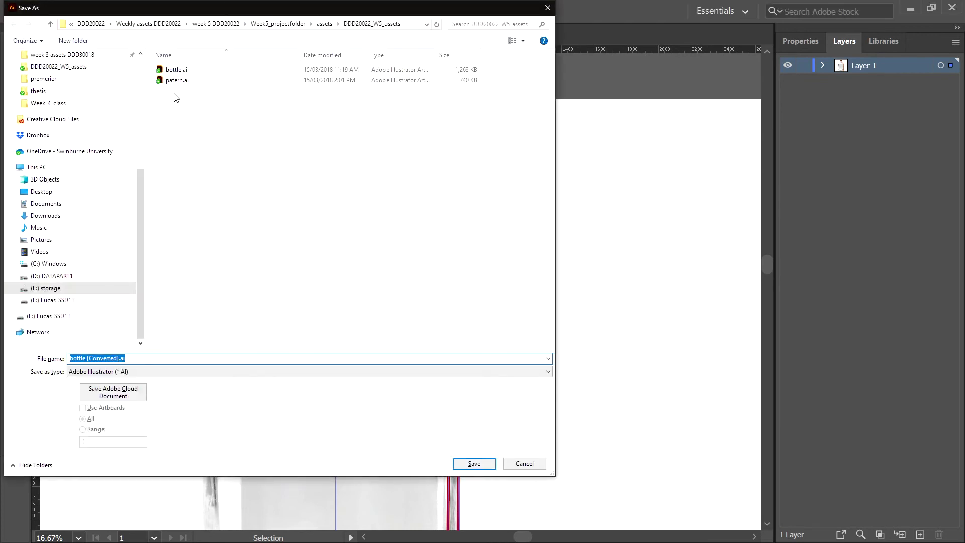
left_click(102, 376)
left_click(131, 374)
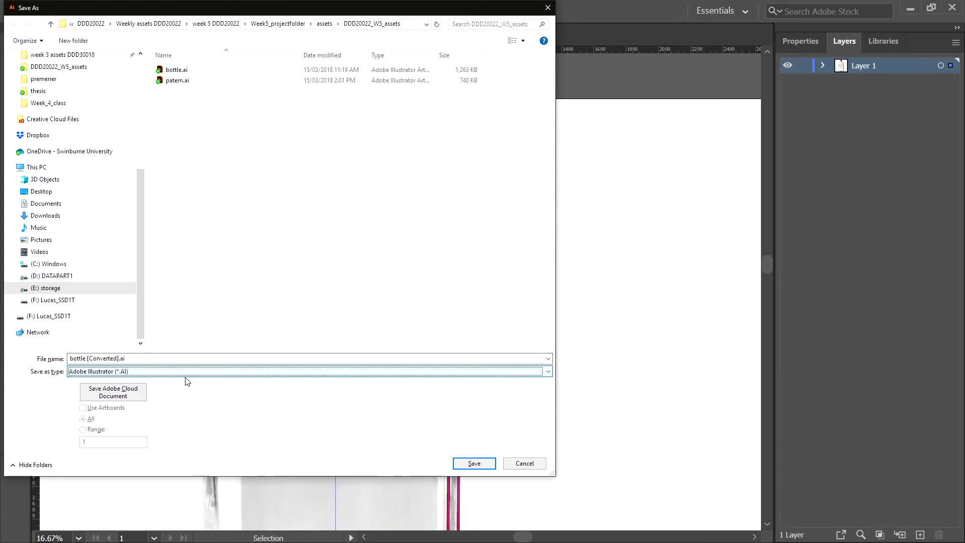
left_click(474, 463)
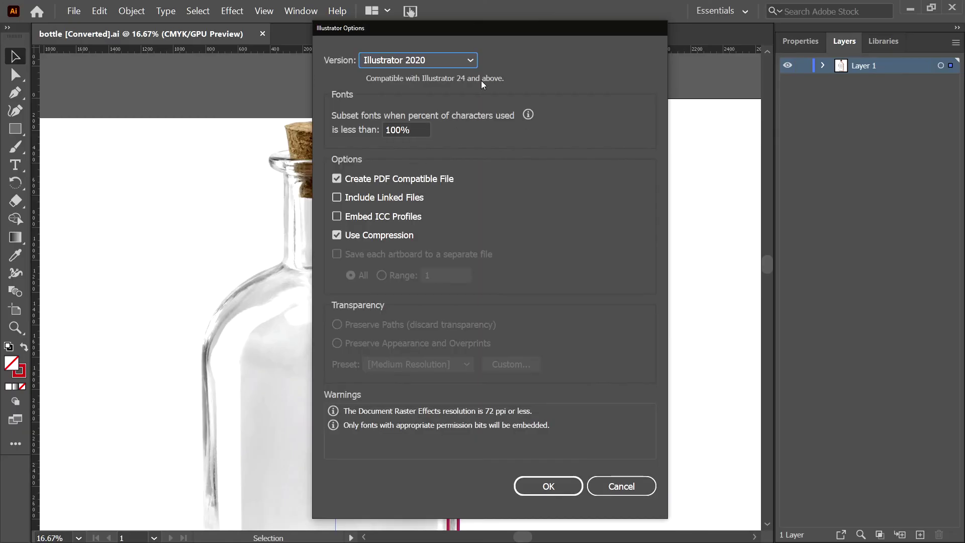
- Set the save version to Illustrator 8 in the Illustrator options, and cancel the save
left_click_drag(461, 27, 292, 51)
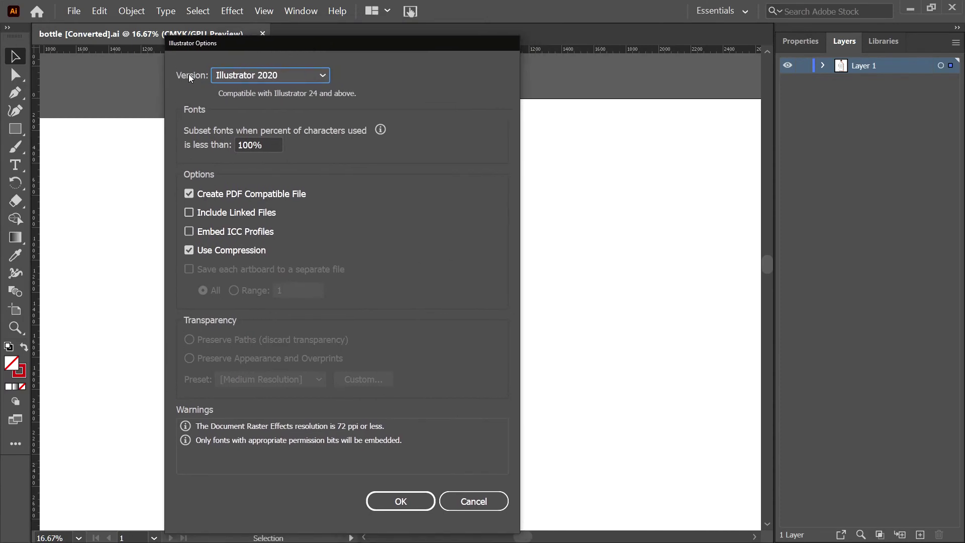
left_click(231, 79)
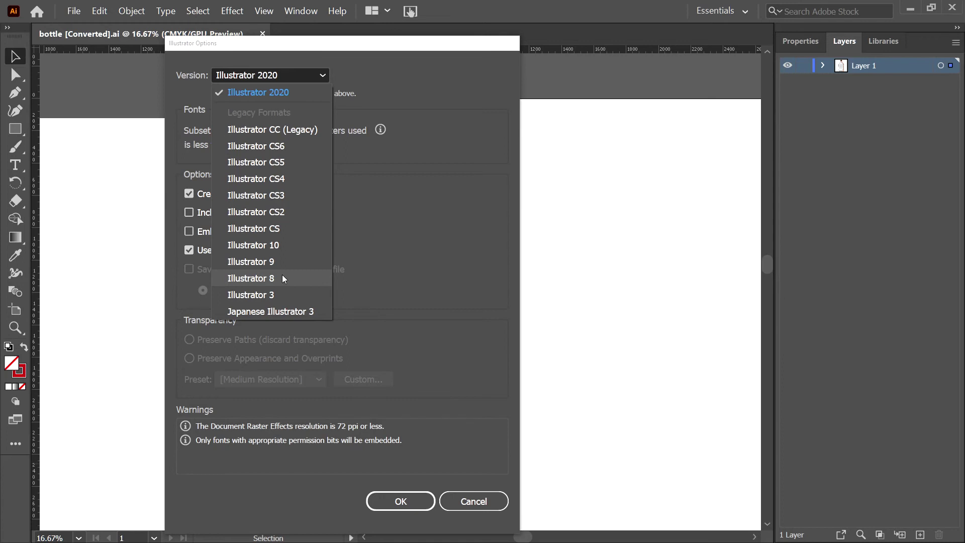
left_click(284, 279)
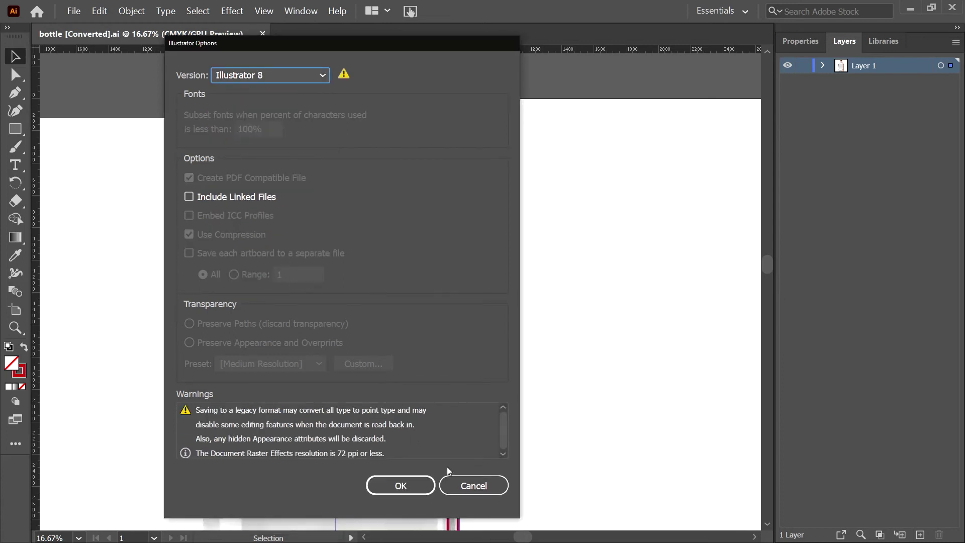
left_click(471, 488)
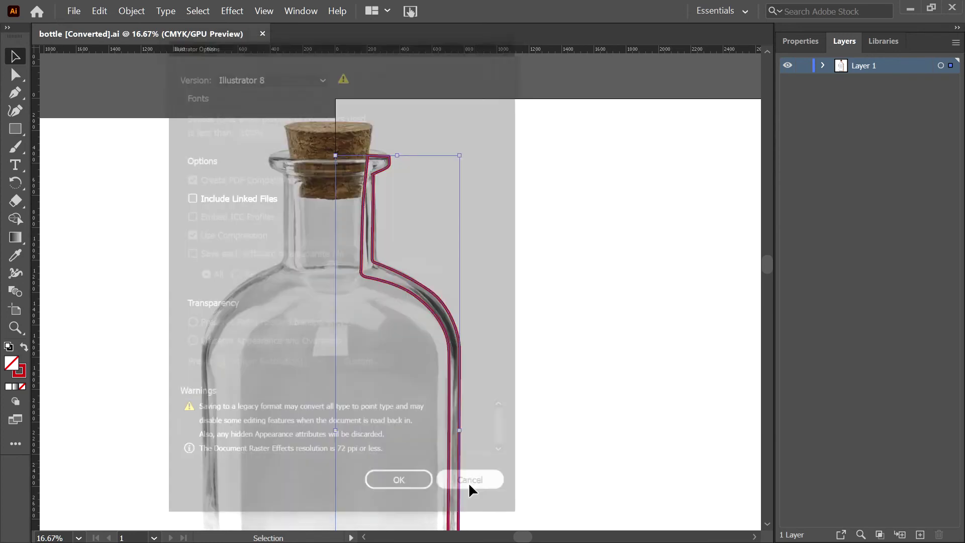
- Switch to Maya and replace the perspective view with a maximized front view, centred on an empty grid area
left_click(558, 449)
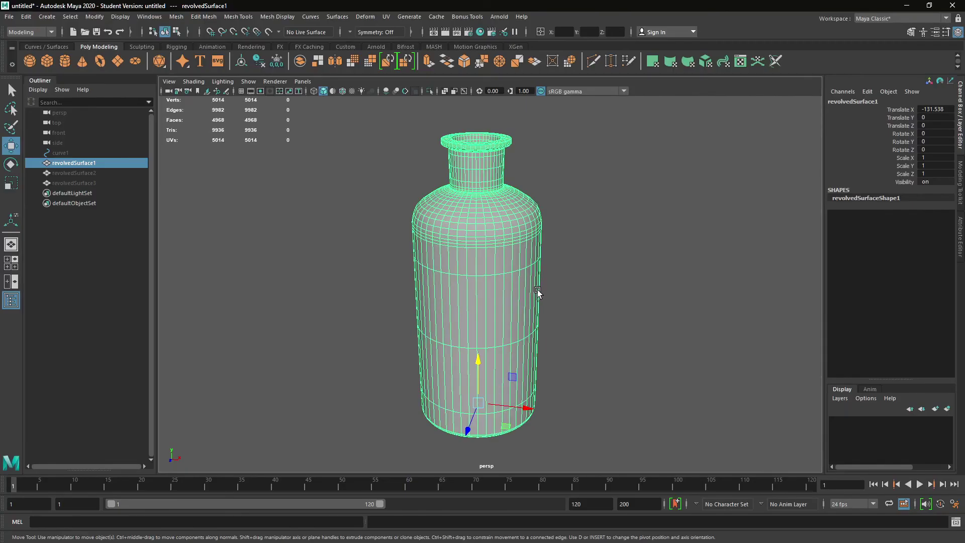
left_click_drag(538, 291, 488, 271, "alt")
key("space")
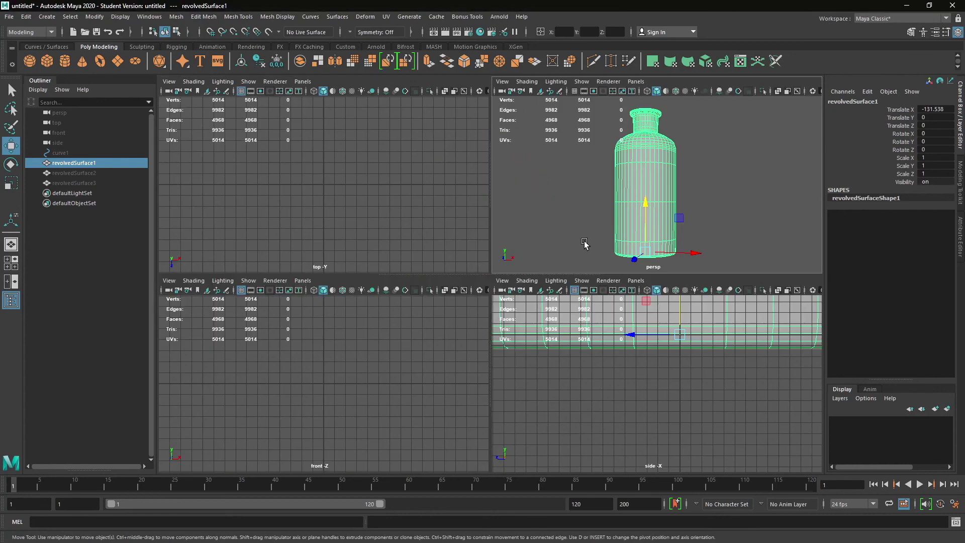
key("space")
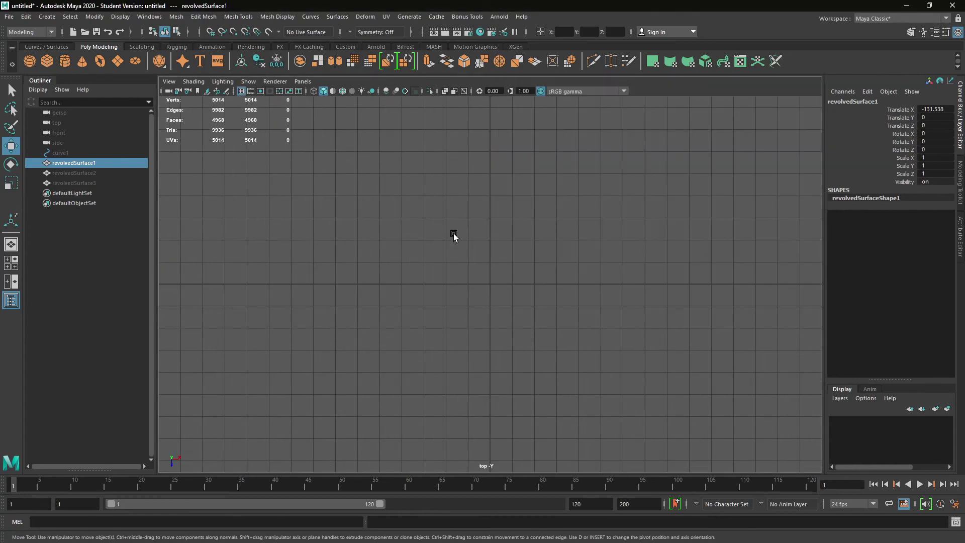
key("space")
key("space")
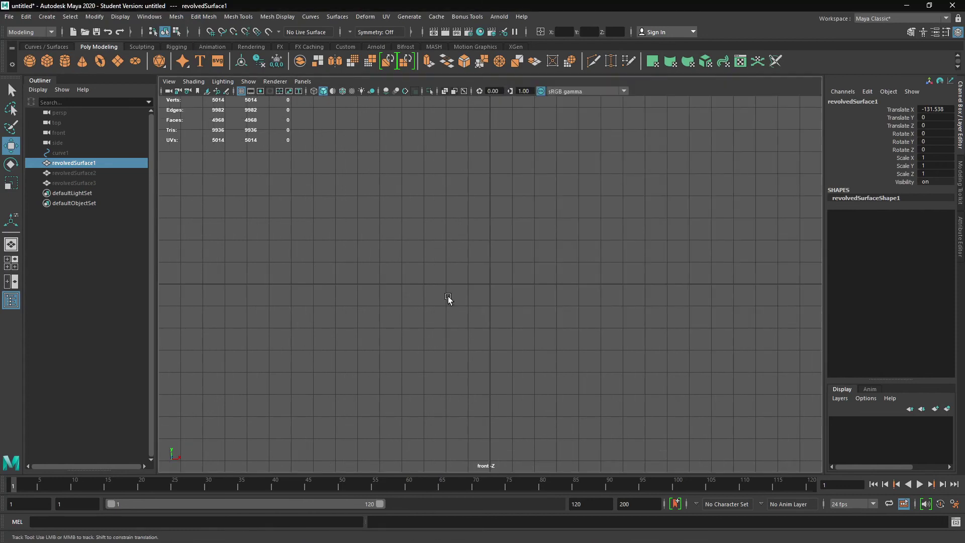
middle_click_drag(448, 298, 404, 377, "alt")
scroll(404, 377, "down", 1)
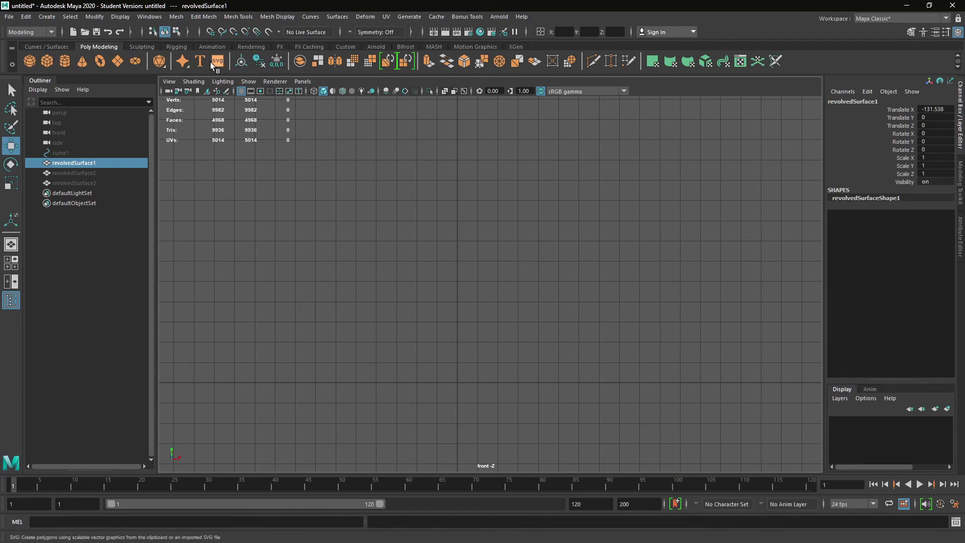
- Draw a freeform looping curve in the front view with the Bezier Curve Tool, and discard it
left_click(42, 48)
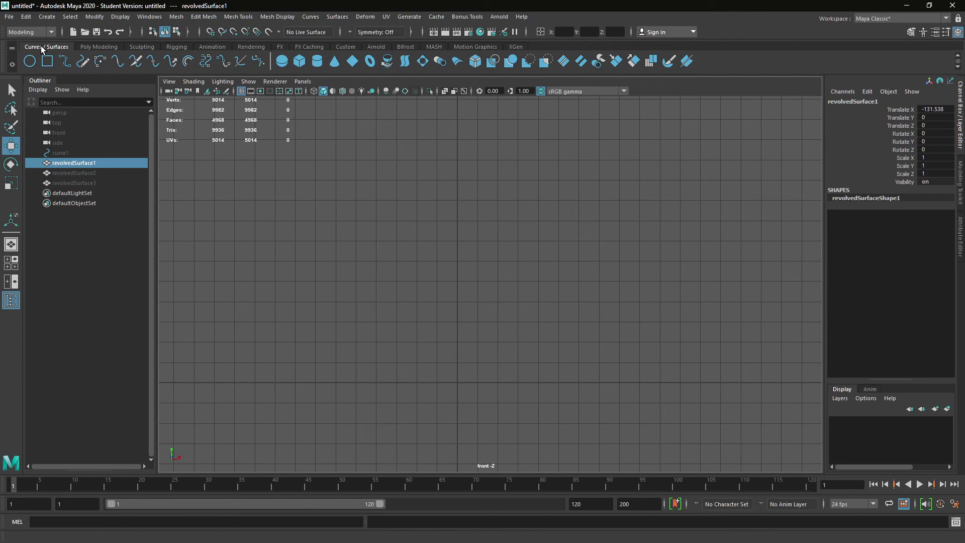
left_click(258, 62)
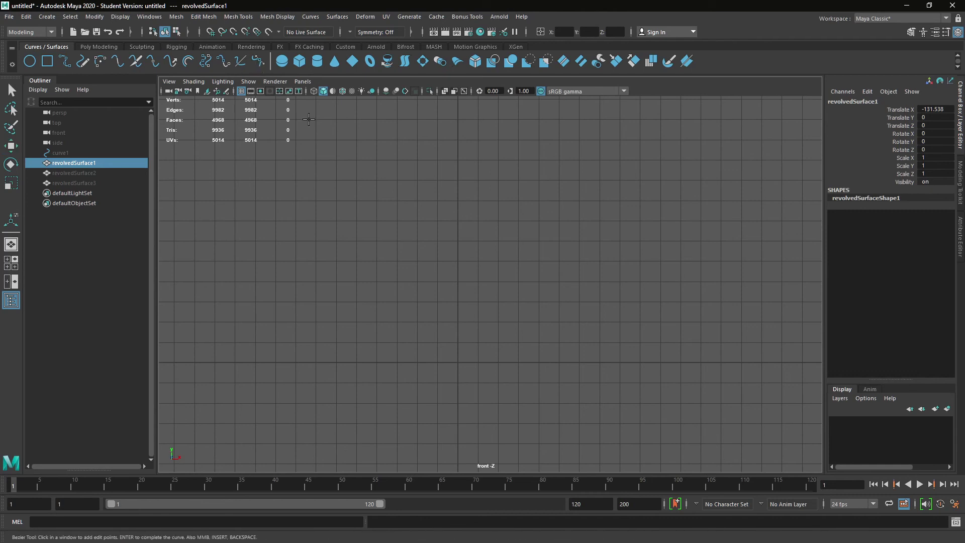
left_click(406, 357)
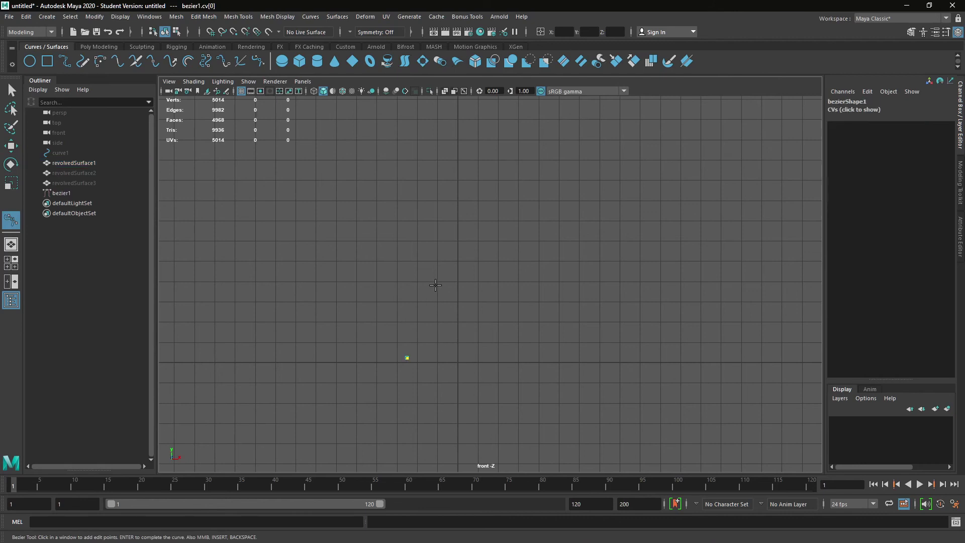
left_click(404, 258)
left_click_drag(414, 249, 321, 237)
left_click_drag(380, 216, 313, 179)
left_click_drag(303, 202, 303, 206)
left_click(304, 203)
left_click(317, 246)
left_click(342, 280)
left_click(343, 319)
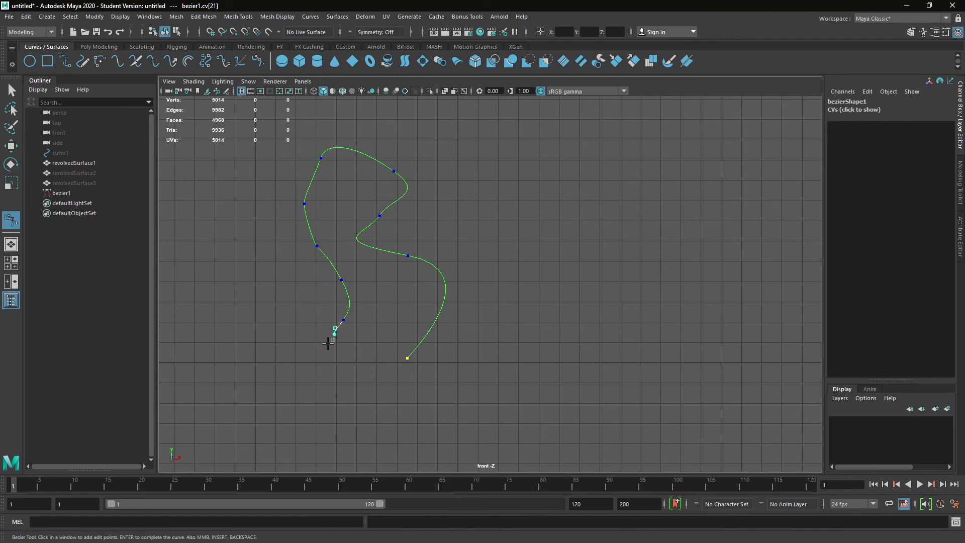
left_click(326, 349)
left_click(349, 375)
left_click(387, 389)
left_click(466, 382)
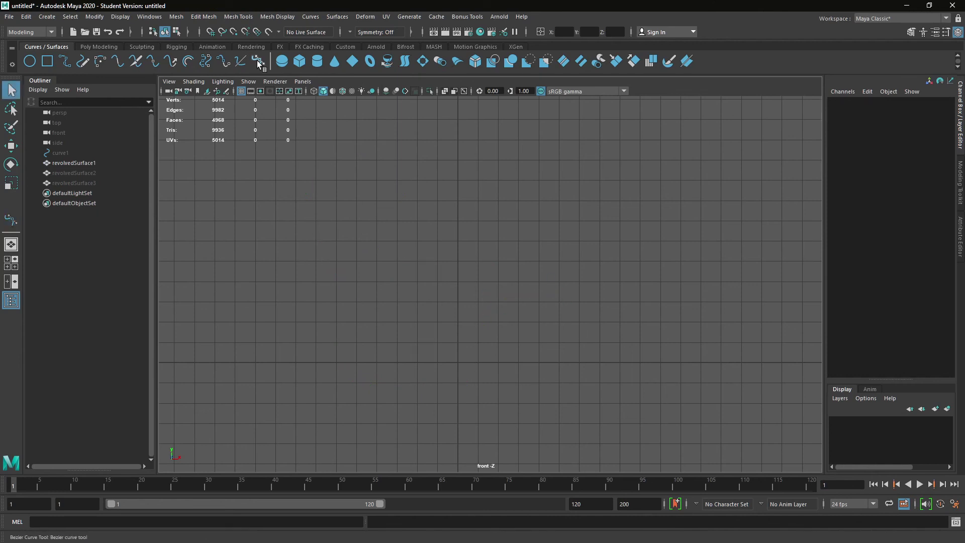
- Draw a U-shaped Bezier curve in the front view, running down, across the base and back up
left_click(258, 61)
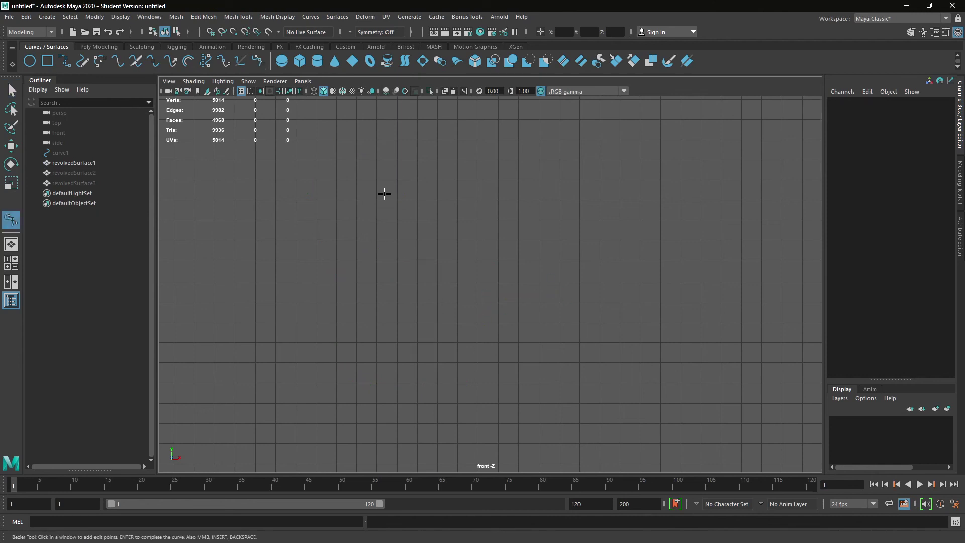
left_click(386, 178)
left_click(378, 216)
left_click(370, 286)
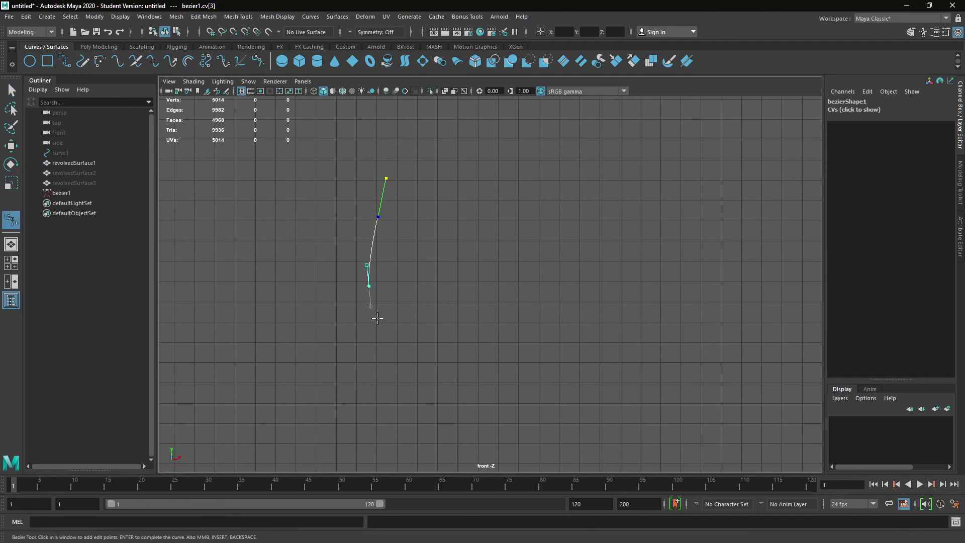
left_click(401, 347)
left_click_drag(470, 362, 501, 357)
left_click_drag(580, 262, 576, 235)
- Switch the Bezier tool's tangent select mode to the second option, and undo the accidental curve deletion
double_click(11, 220)
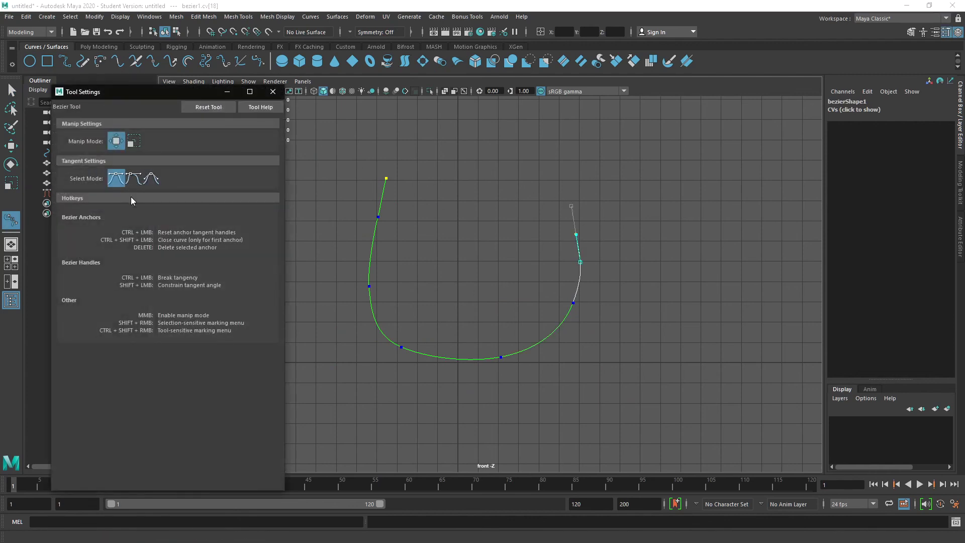
left_click(134, 178)
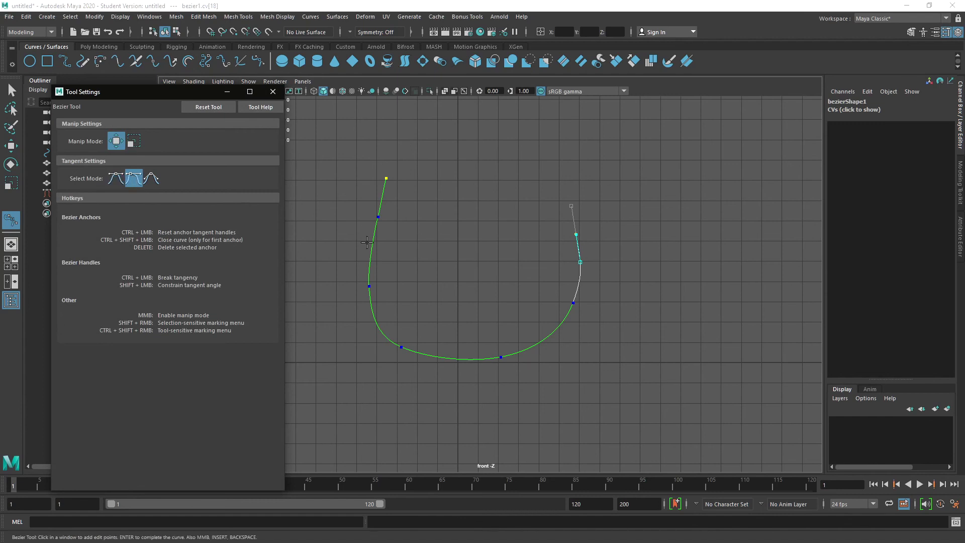
mouse_move(582, 262)
left_mouse_down()
mouse_move(610, 250)
mouse_move(582, 260)
left_mouse_up()
key("ctrl+z")
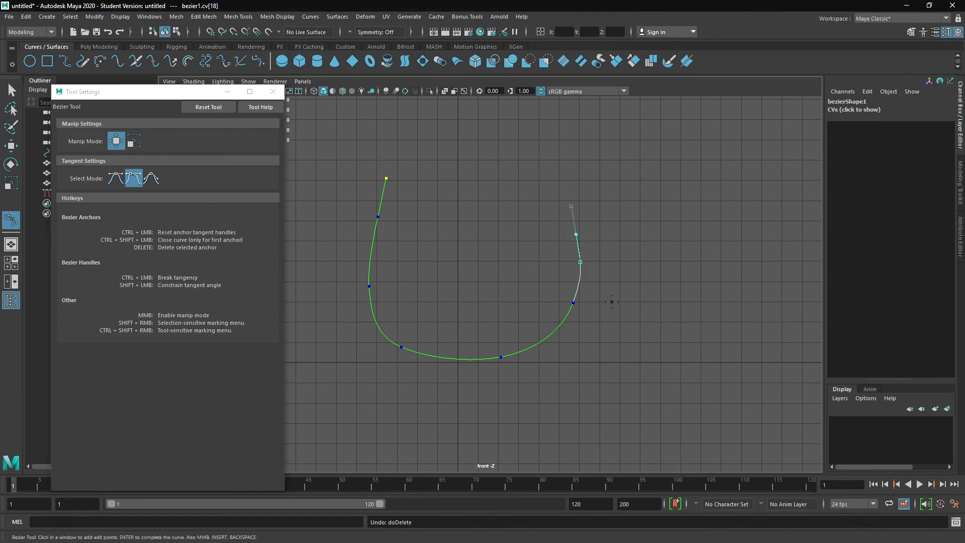
- Adjust both tangent handles of the anchor on the U-curve's right side, and delete the curve
left_click(573, 303)
mouse_move(562, 333)
left_mouse_down()
mouse_move(574, 334)
mouse_move(559, 345)
mouse_move(566, 324)
mouse_move(559, 344)
mouse_move(567, 327)
mouse_move(563, 333)
left_mouse_up()
scroll(581, 328, "up", 10)
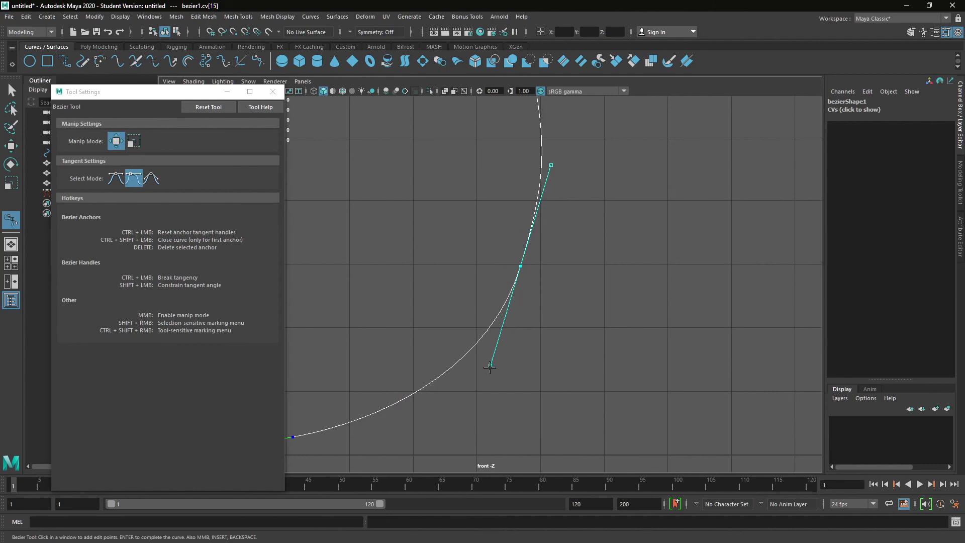
mouse_move(490, 367)
left_mouse_down()
mouse_move(503, 302)
mouse_move(495, 359)
left_mouse_up()
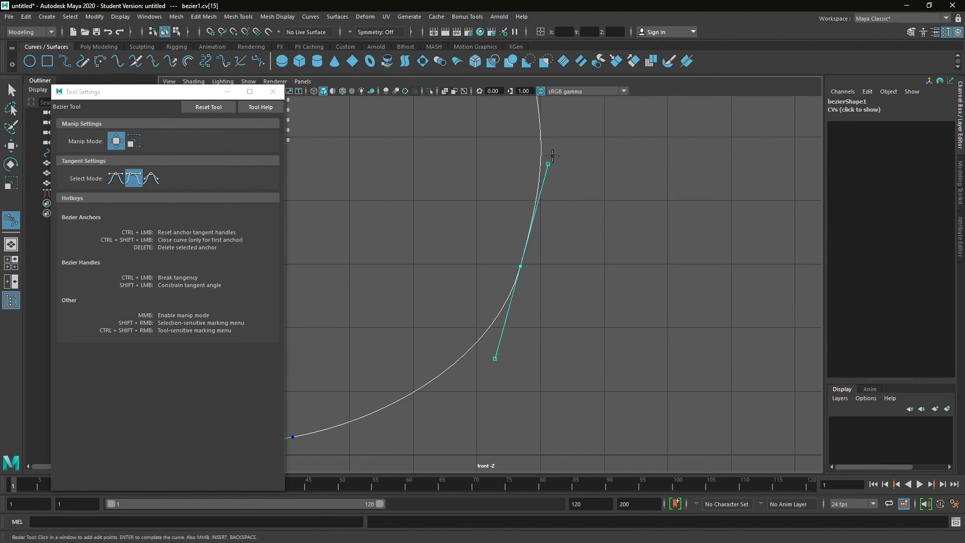
left_click_drag(548, 162, 545, 207)
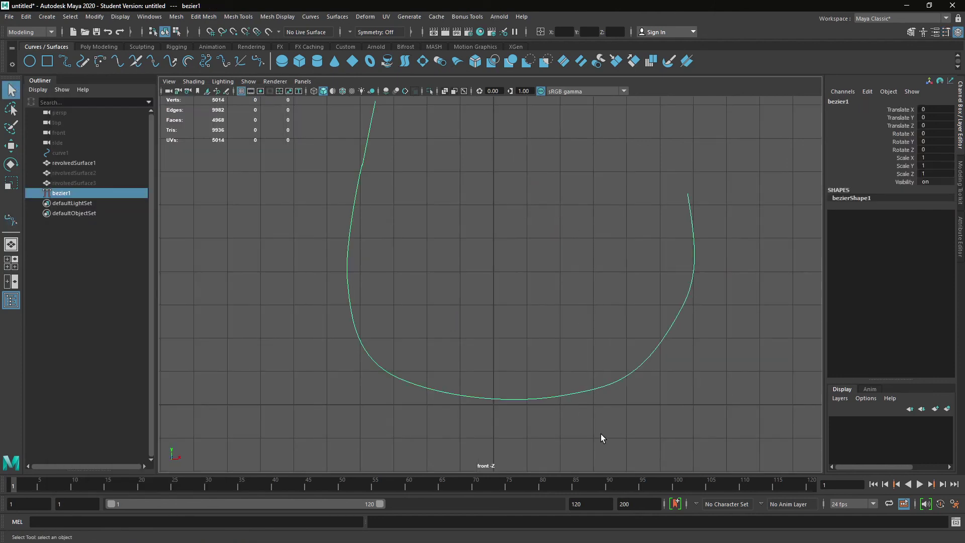
key("Delete")
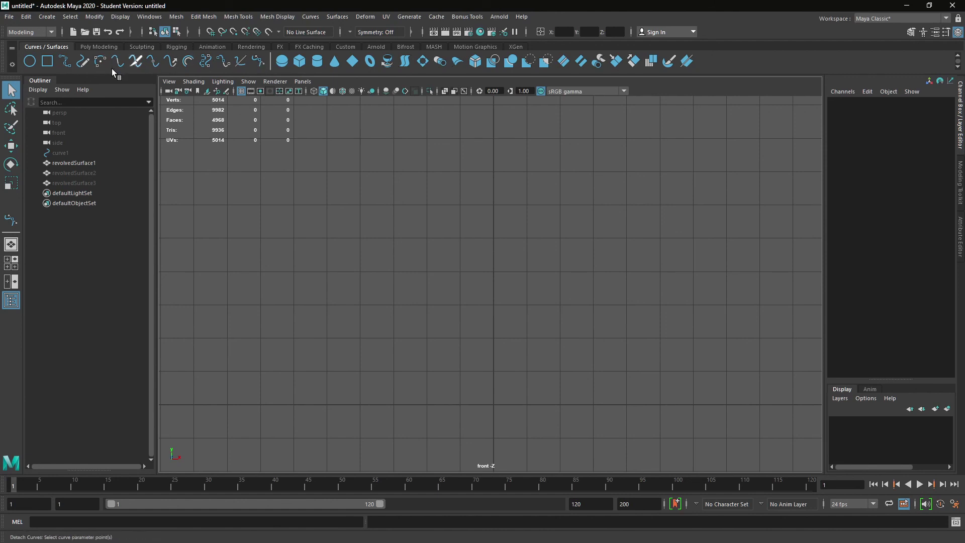
- Draw a long wavy curve across the front view with the EP Curve Tool, using 3 Cubic degree and Uniform knot spacing
left_click(65, 62)
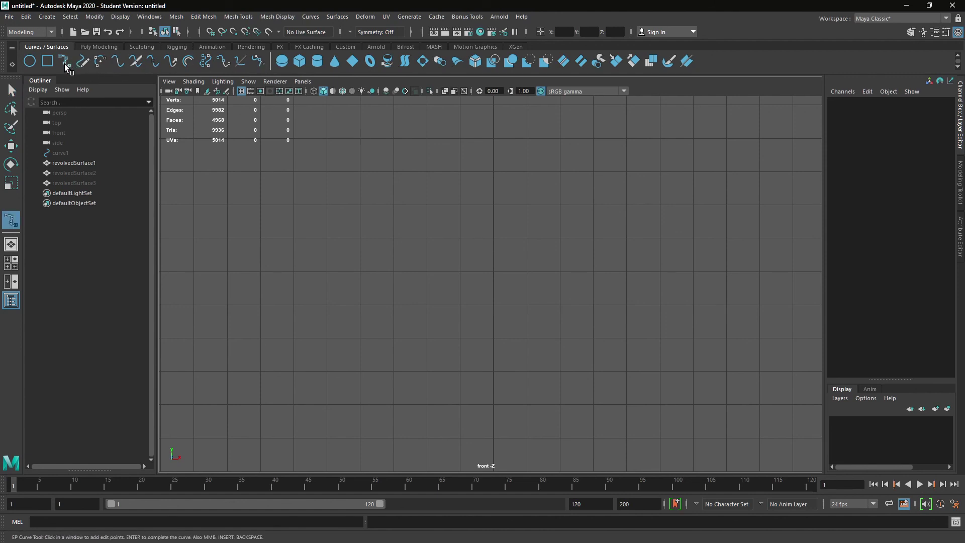
double_click(65, 61)
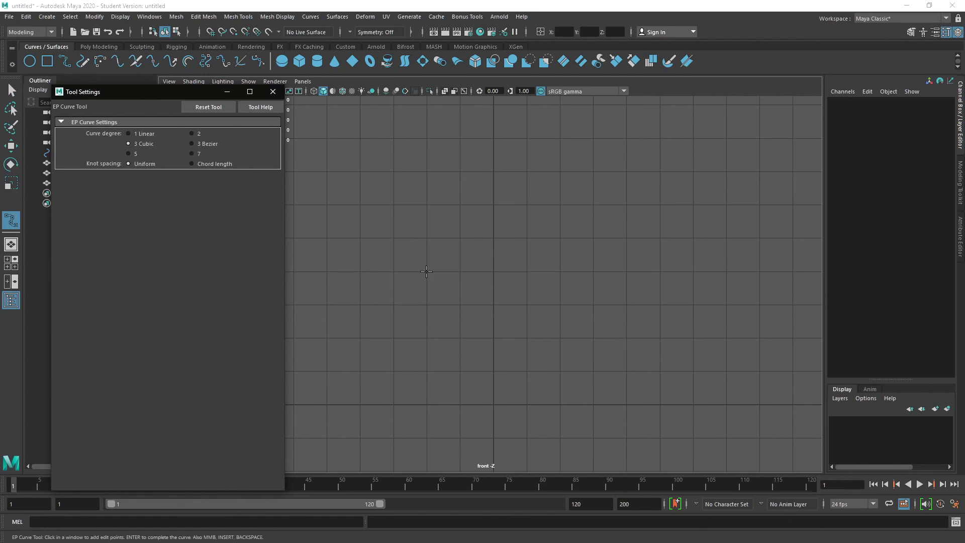
left_click(274, 91)
left_click(337, 342)
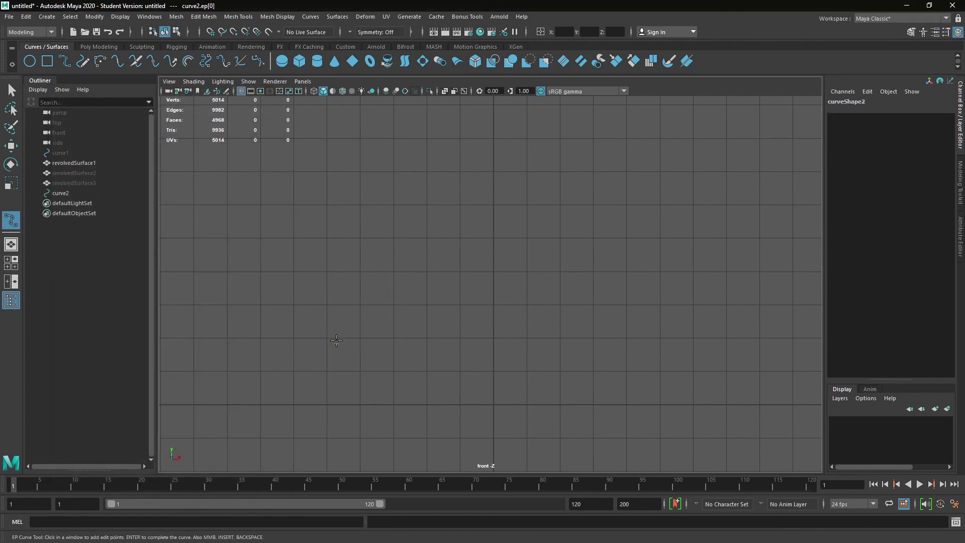
left_click(372, 238)
left_click(416, 226)
left_click(476, 236)
left_click(472, 304)
left_click(464, 342)
left_click(478, 387)
left_click(524, 395)
left_click(578, 363)
left_click(578, 322)
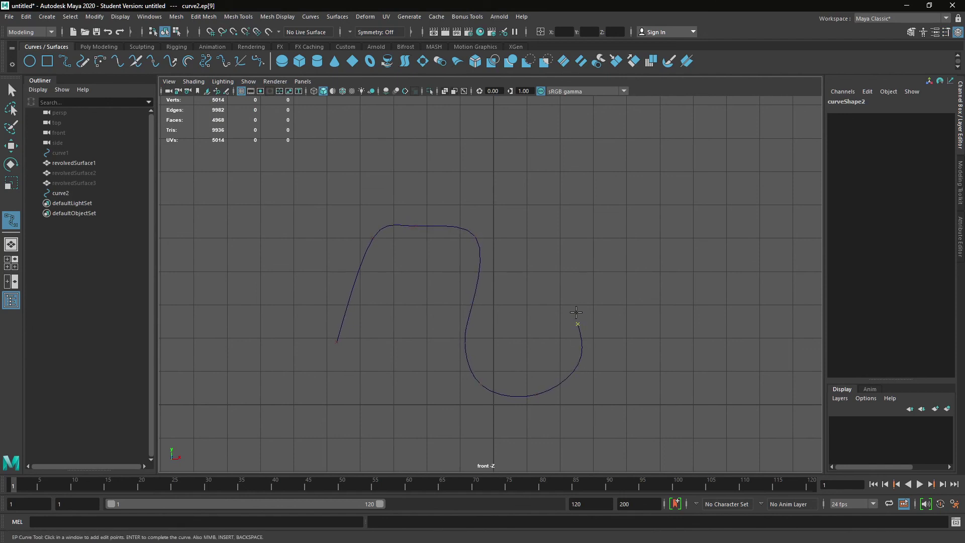
left_click(571, 262)
left_click(593, 225)
left_click(613, 220)
left_click(669, 234)
left_click(673, 279)
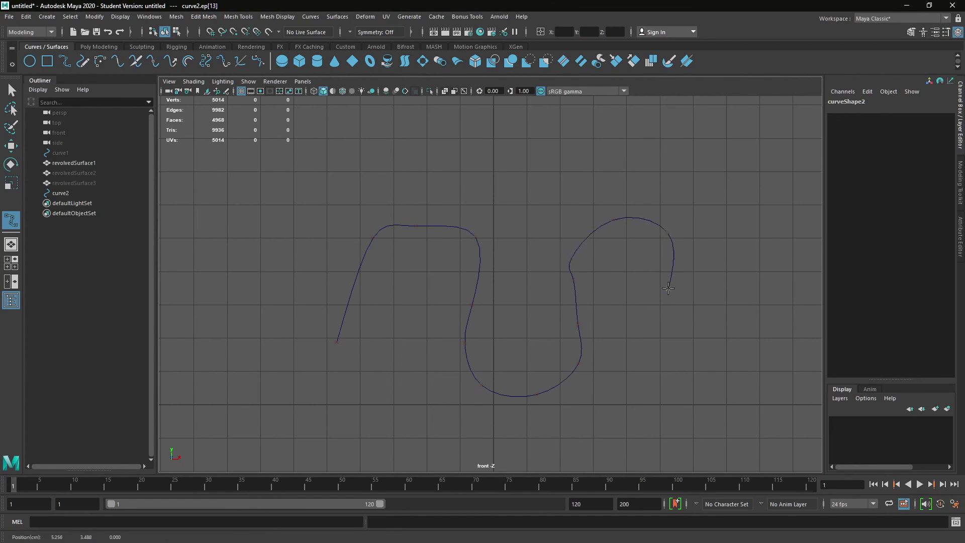
left_click(665, 354)
left_click(715, 407)
left_click(753, 367)
left_click(758, 288)
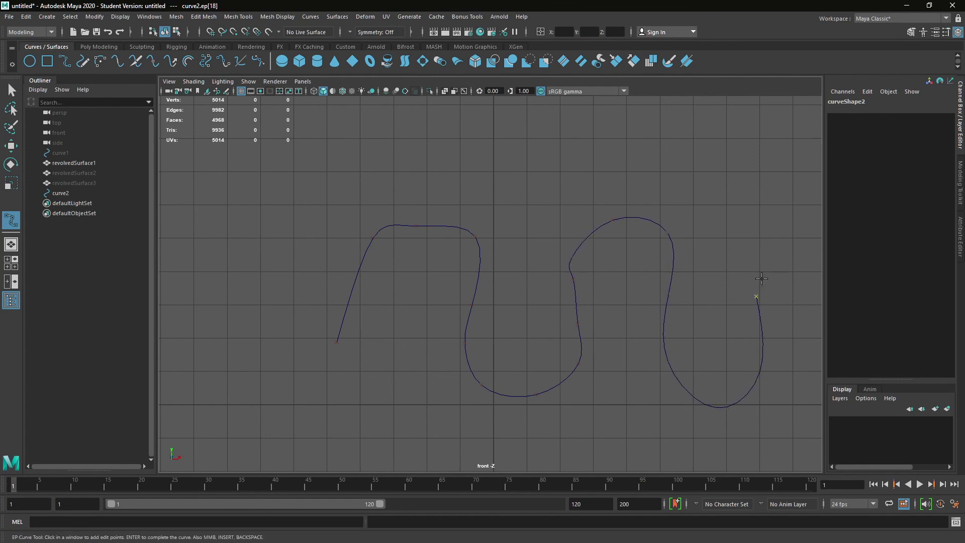
left_click(763, 203)
key("q")
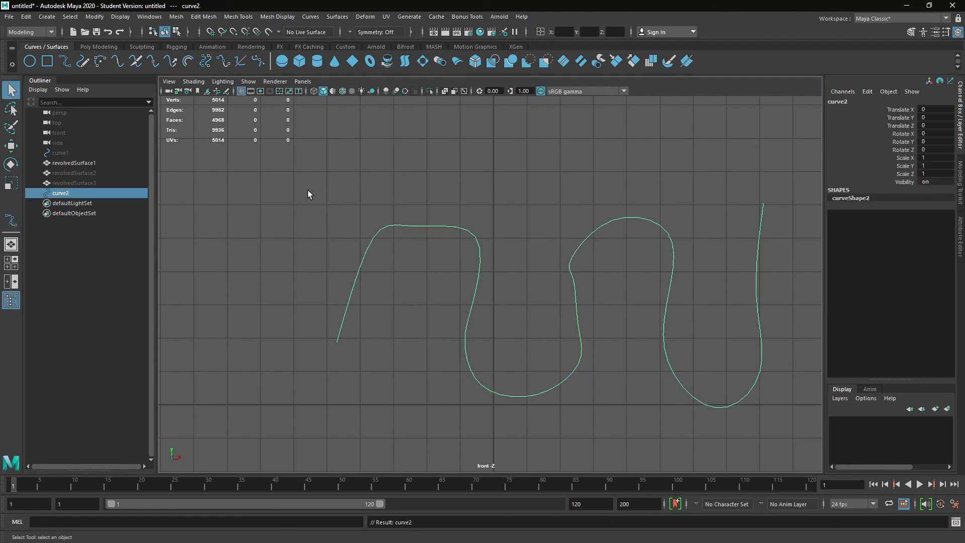
- Delete the wavy EP curve and draw a freehand S-shaped curve across the front view with the Pencil Curve Tool
key("Delete")
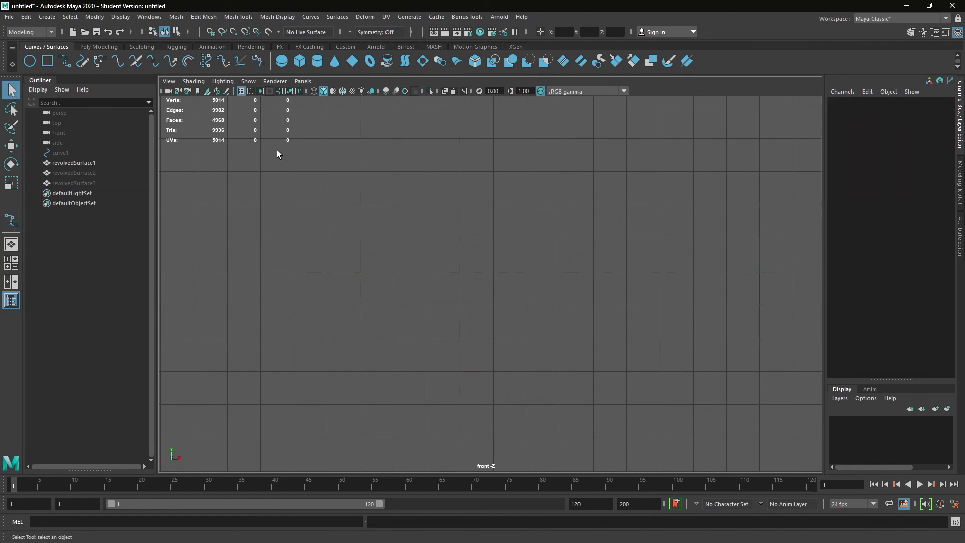
left_click(81, 62)
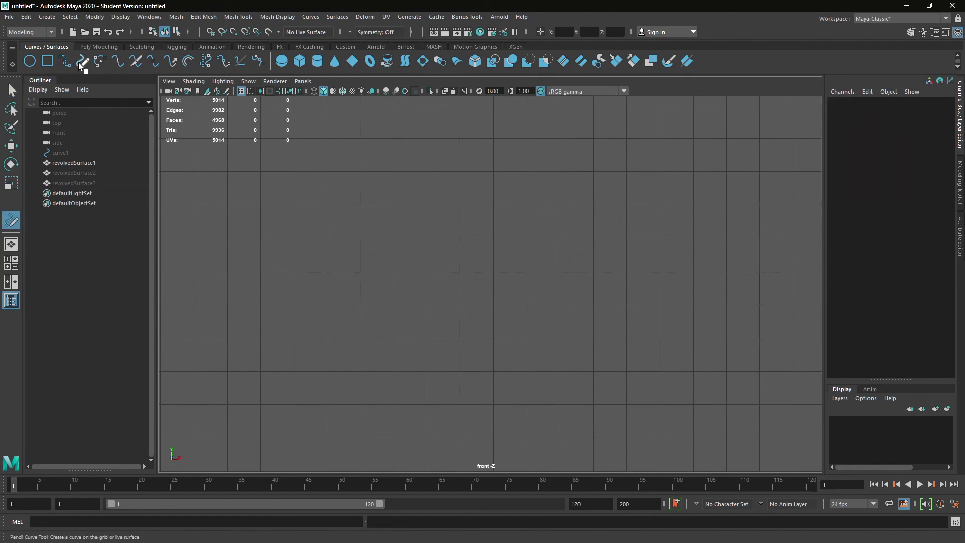
mouse_move(360, 164)
left_mouse_down()
mouse_move(493, 280)
mouse_move(545, 415)
left_mouse_up()
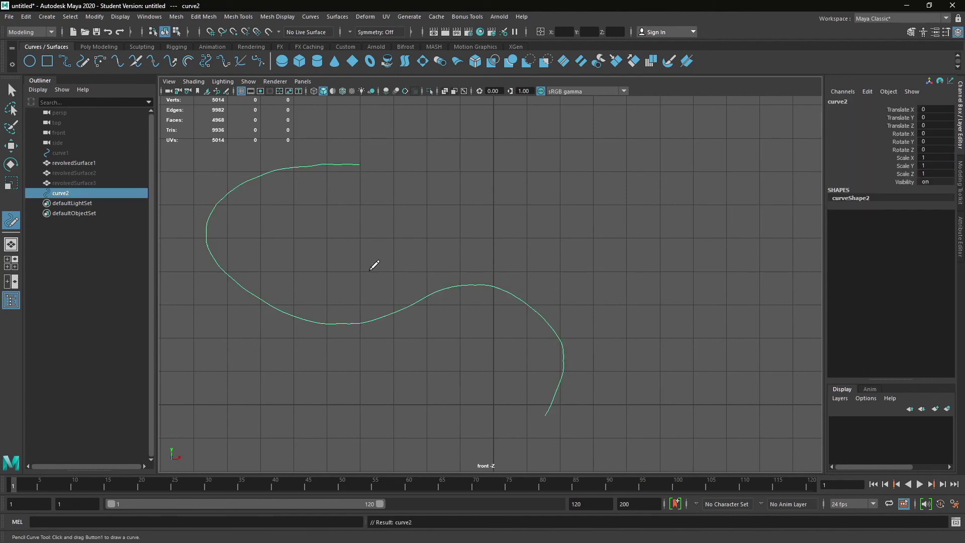
key("q")
- Show the pencil curve's control vertices and examine how densely they are spaced by selecting successive groups along its length
right_click_drag(315, 159, 252, 157)
left_click_drag(186, 168, 568, 424)
left_click_drag(271, 285, 549, 393)
left_click_drag(512, 292, 654, 394)
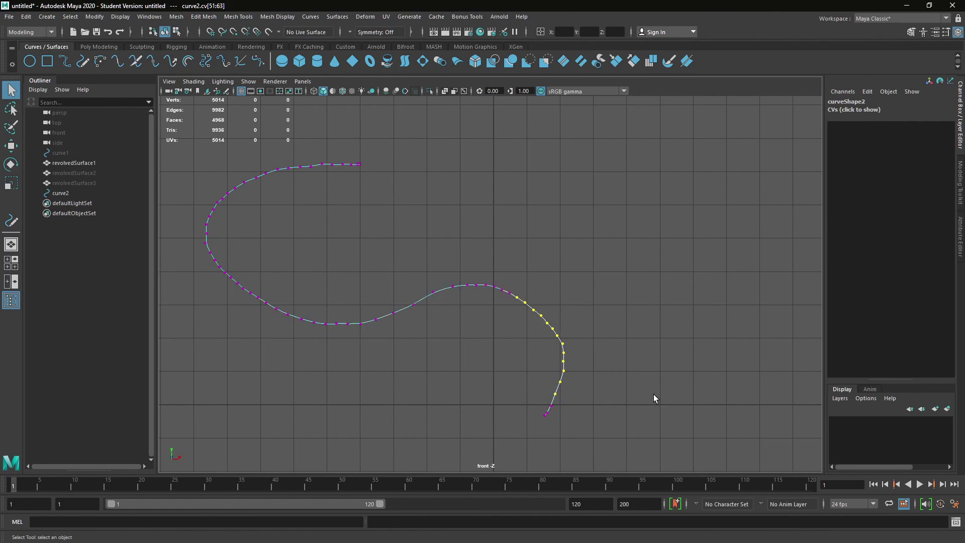
left_click_drag(523, 357, 683, 457)
left_click_drag(604, 330, 480, 279)
left_click_drag(401, 267, 561, 362)
left_click_drag(412, 347, 248, 291)
left_click_drag(342, 334, 217, 260)
left_click_drag(186, 196, 255, 255)
left_click_drag(215, 155, 328, 200)
left_click_drag(299, 149, 366, 171)
left_click_drag(478, 255, 626, 417)
left_click_drag(384, 255, 503, 324)
left_click_drag(222, 271, 300, 367)
- Reshape the pencil curve's lower-left bend by moving control vertices there, and delete a group of them
right_click_drag(233, 283, 150, 283)
left_click_drag(250, 282, 388, 381)
key("w")
key("Delete")
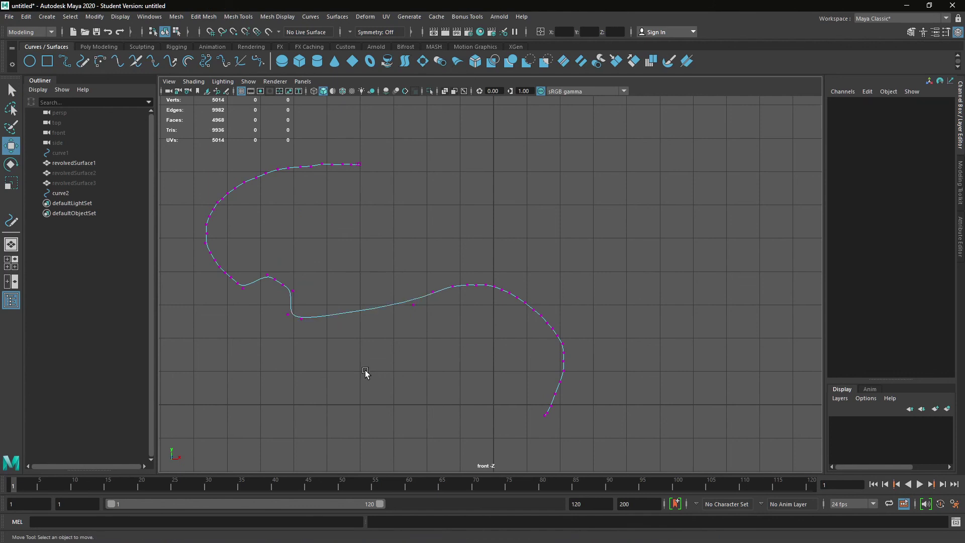
- Delete further control vertices beside the small bump and along the large bend toward the curve's lower end
left_click_drag(276, 254, 347, 312)
key("Delete")
left_click_drag(475, 297, 606, 392)
key("Delete")
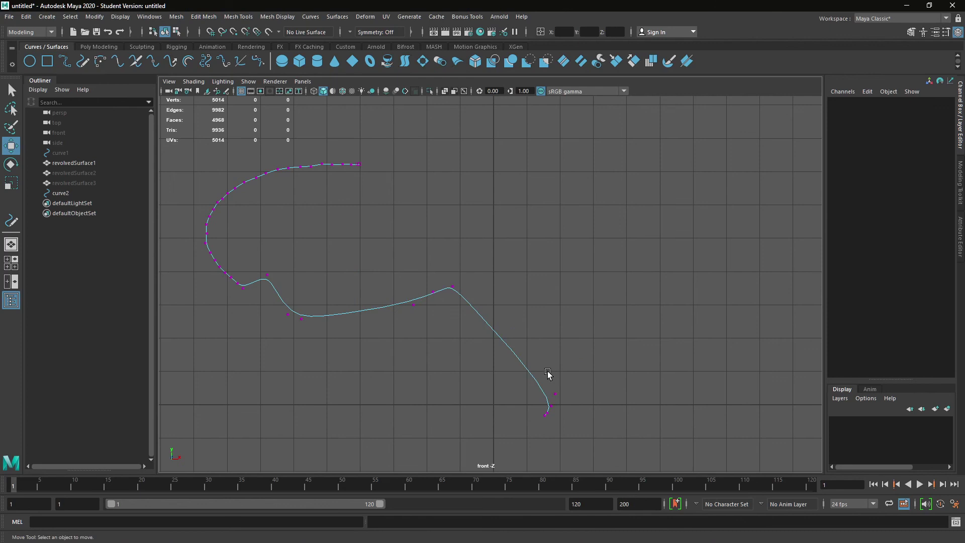